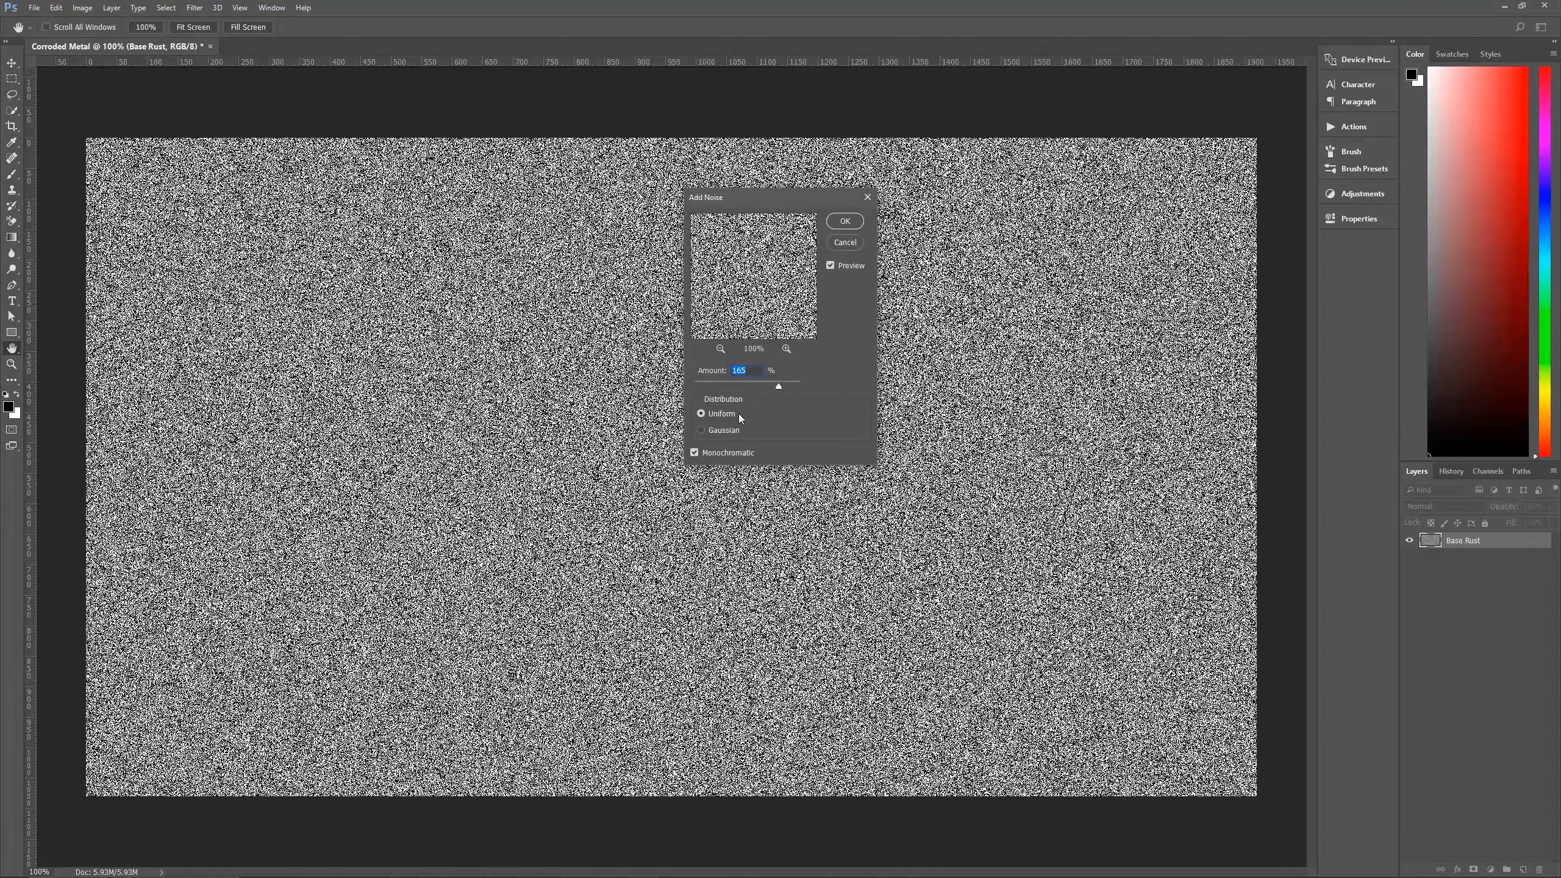
Apply 165% uniform monochromatic noise to the Base Rust layer and add a new layer named Clouds 1 above it.
left_click(845, 221)
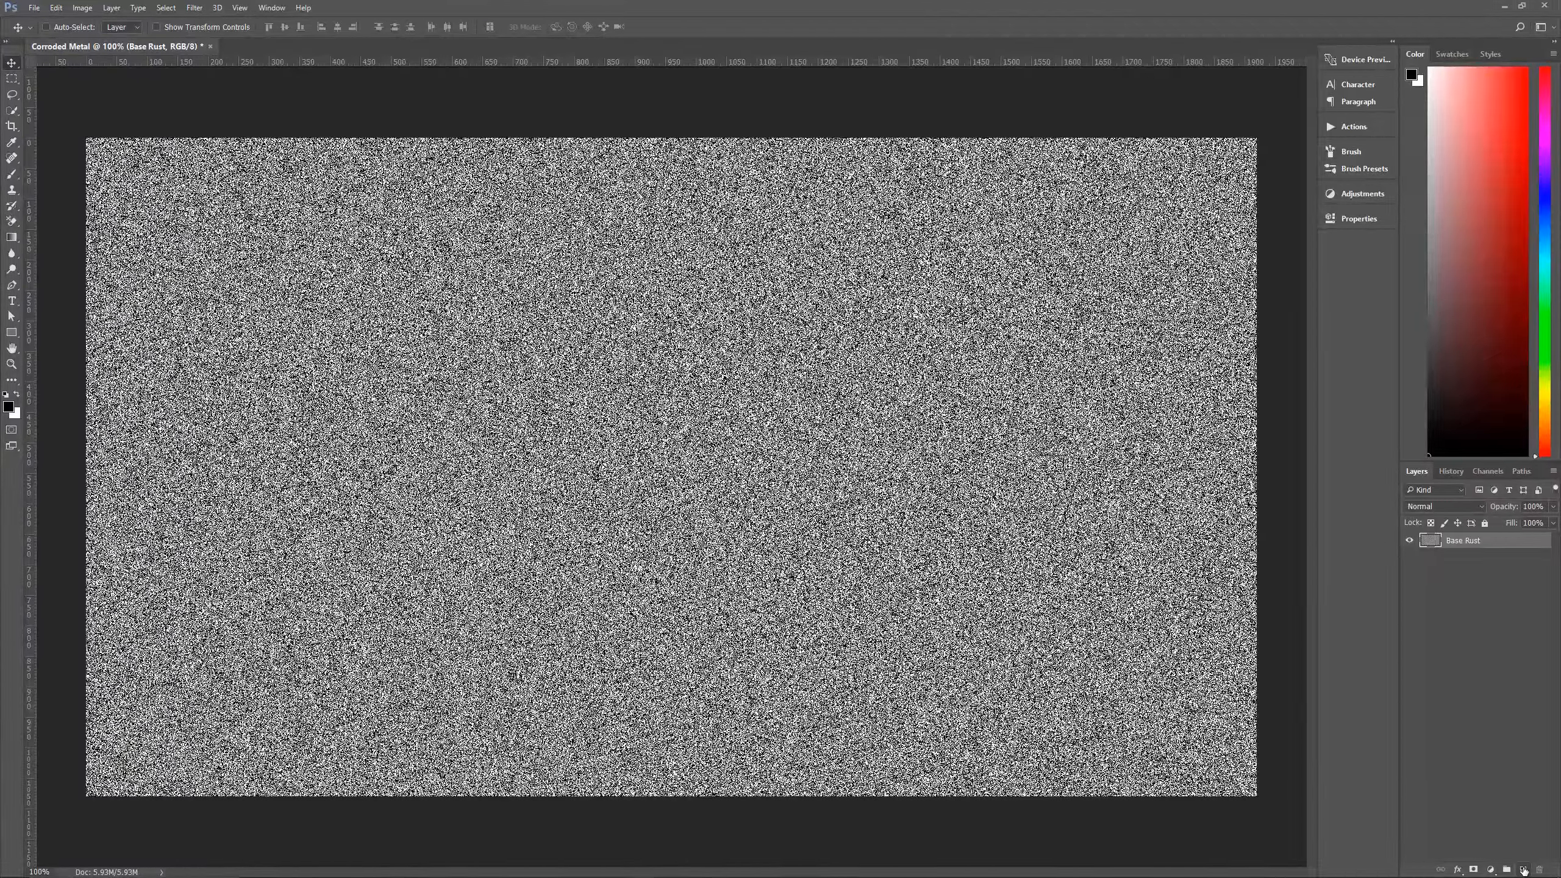
left_click(1525, 870)
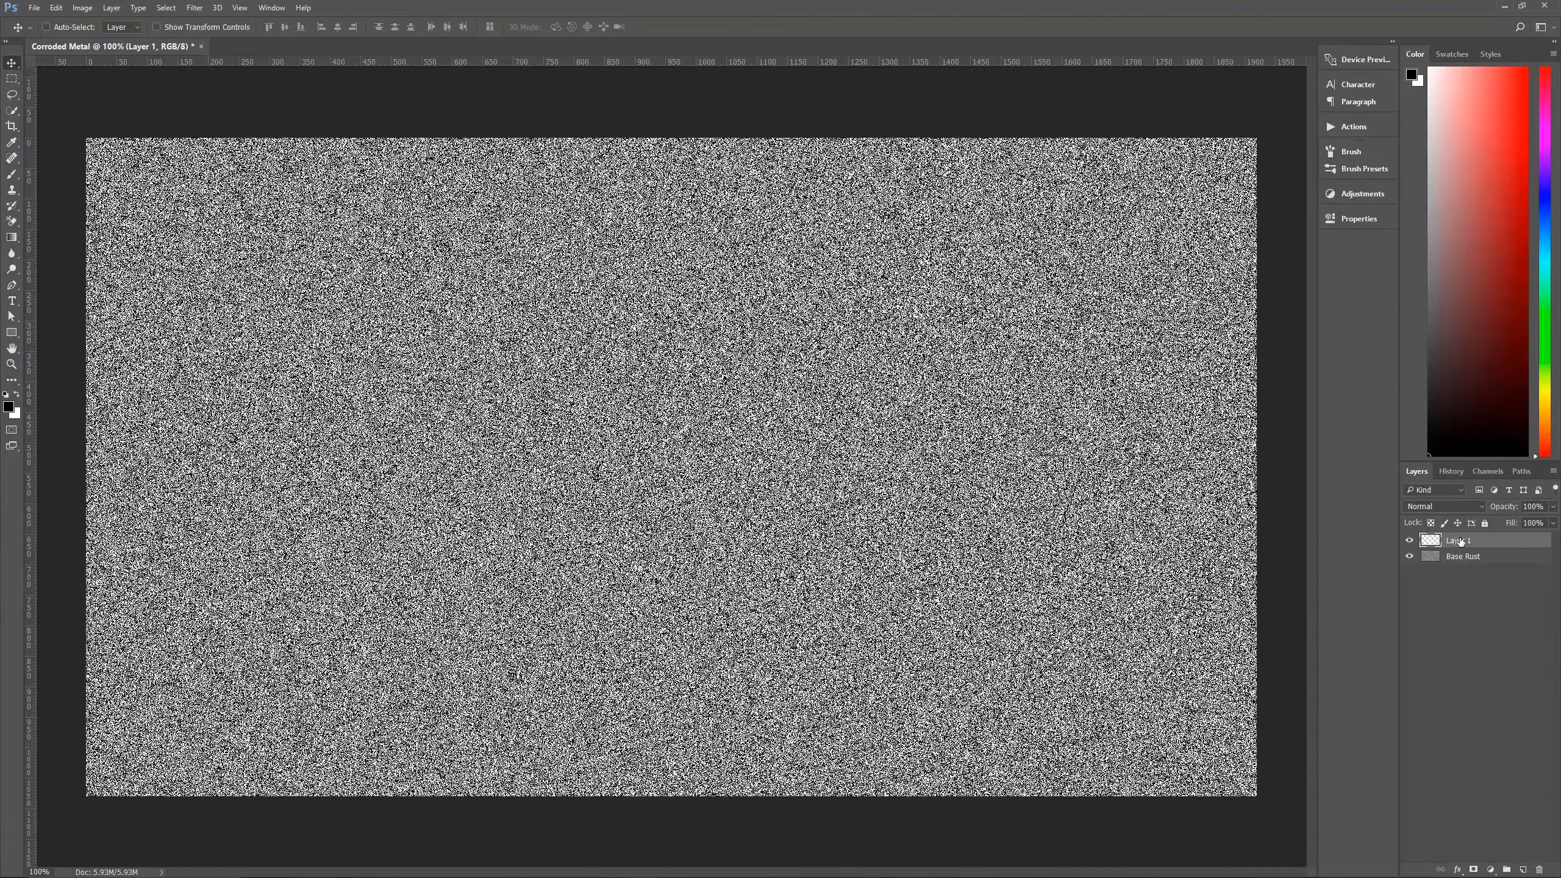
double_click(1461, 541)
type("Clouds 1")
key("Return")
type("o")
Render black-and-white clouds on the Clouds 1 layer.
left_click(194, 8)
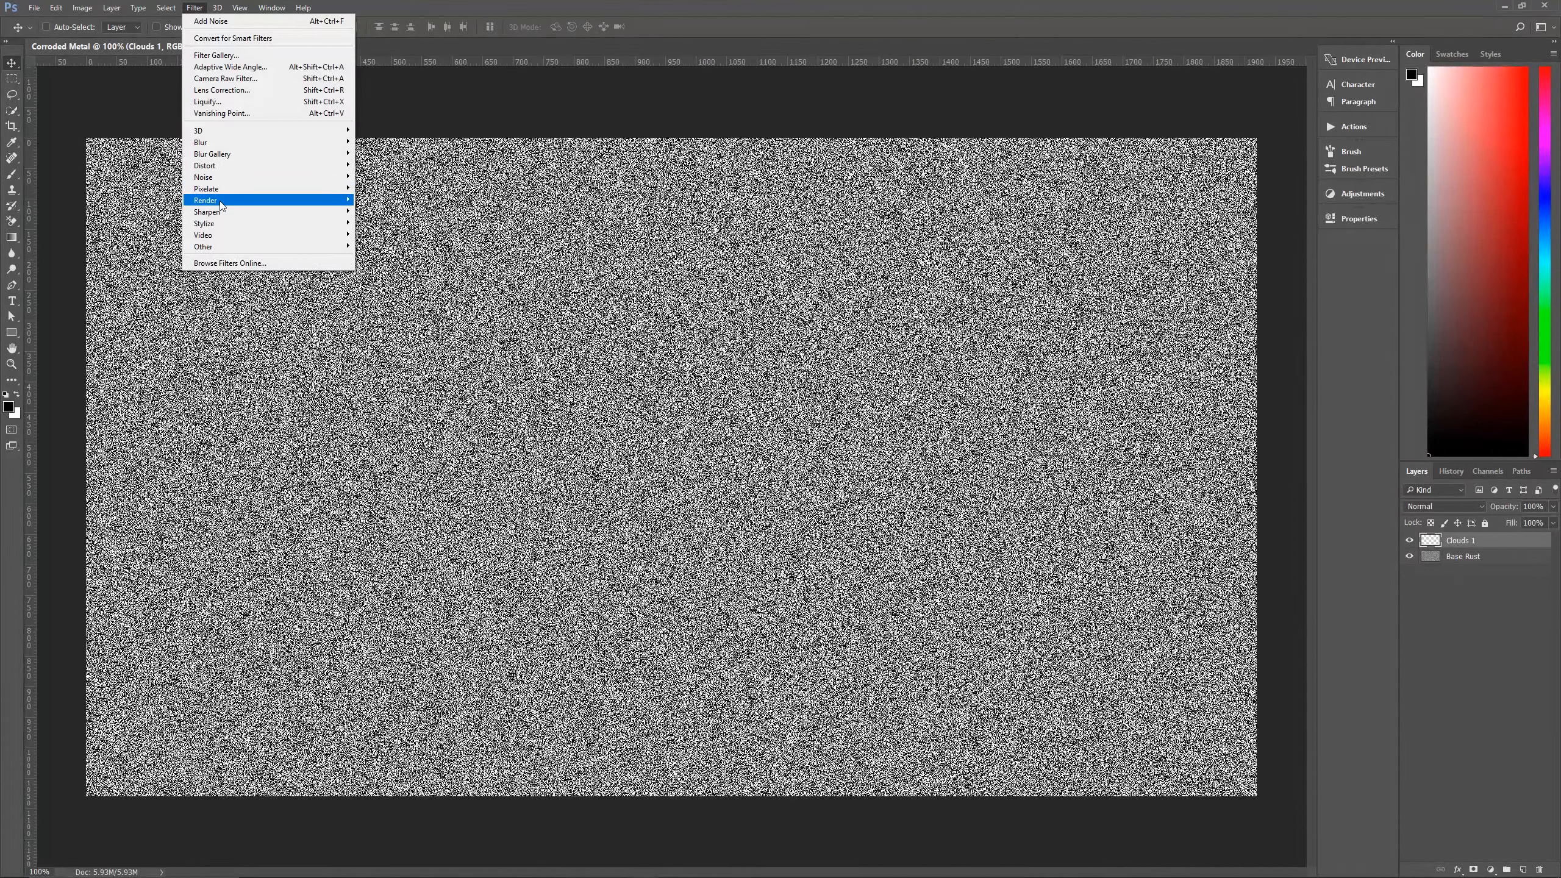
mouse_move(222, 201)
left_click(388, 240)
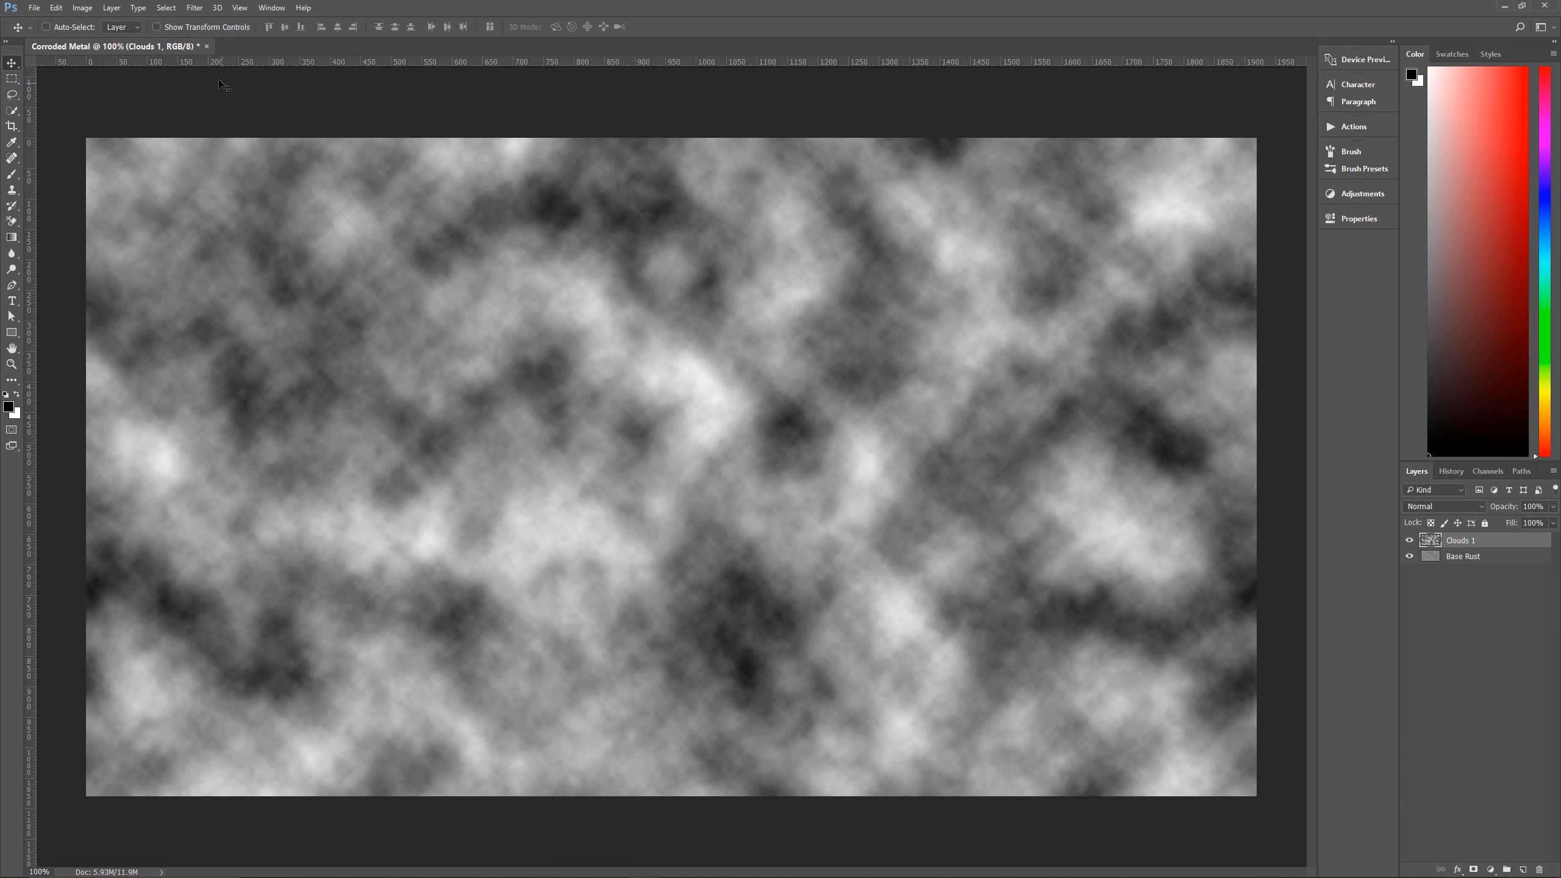
Apply Watercolor (Brush Detail 3, Shadow Intensity 0, Texture 3) and Angled Strokes (Direction Balance 50, Stroke Length 12, Sharpness 7) to the clouds.
left_click(194, 8)
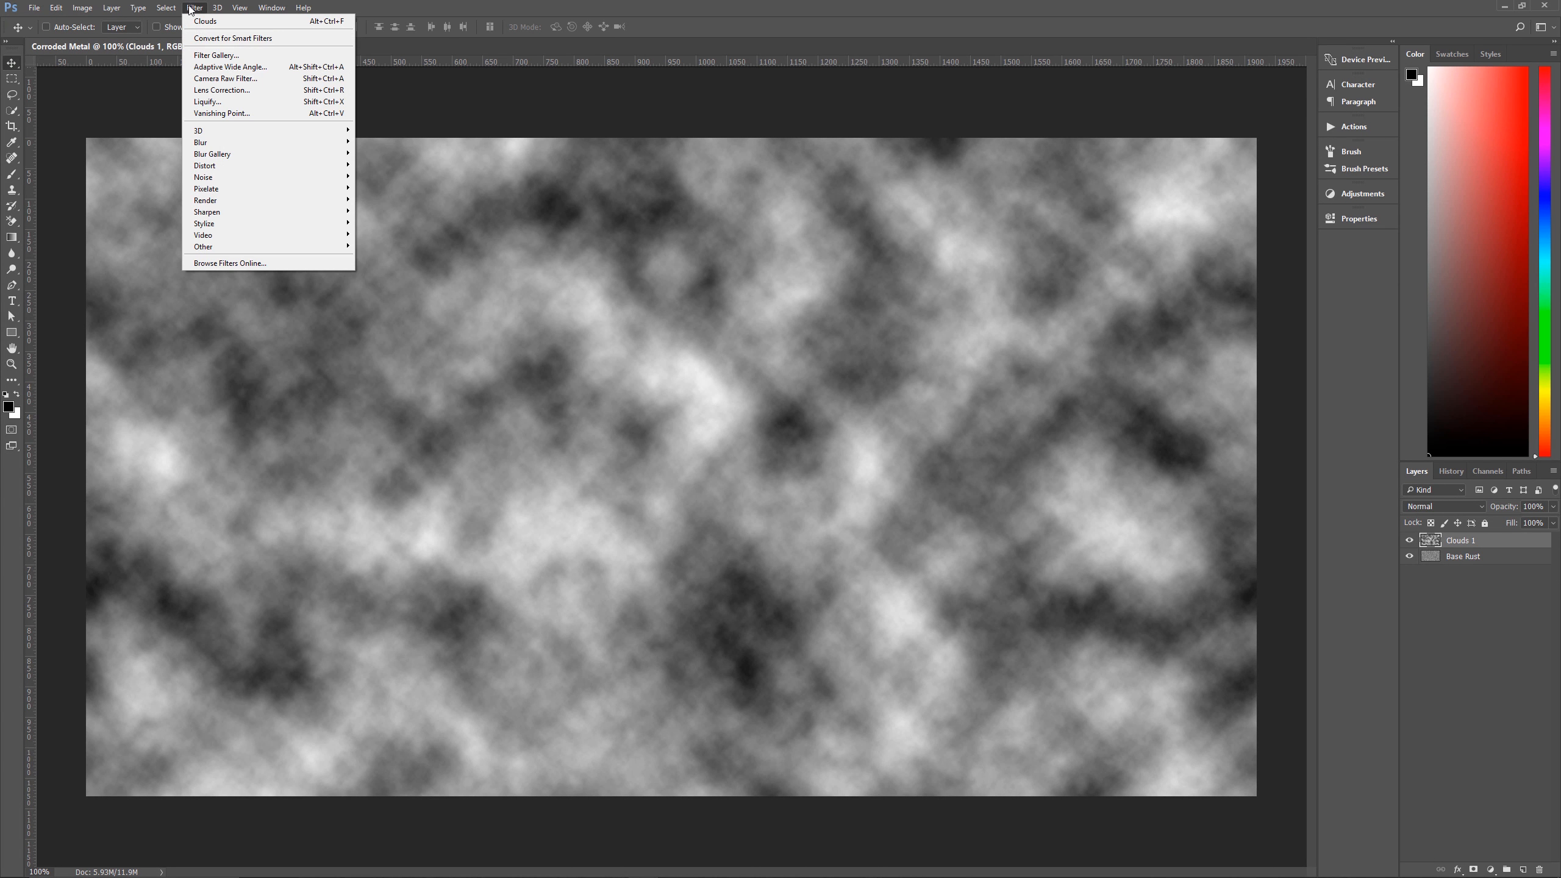
left_click(222, 56)
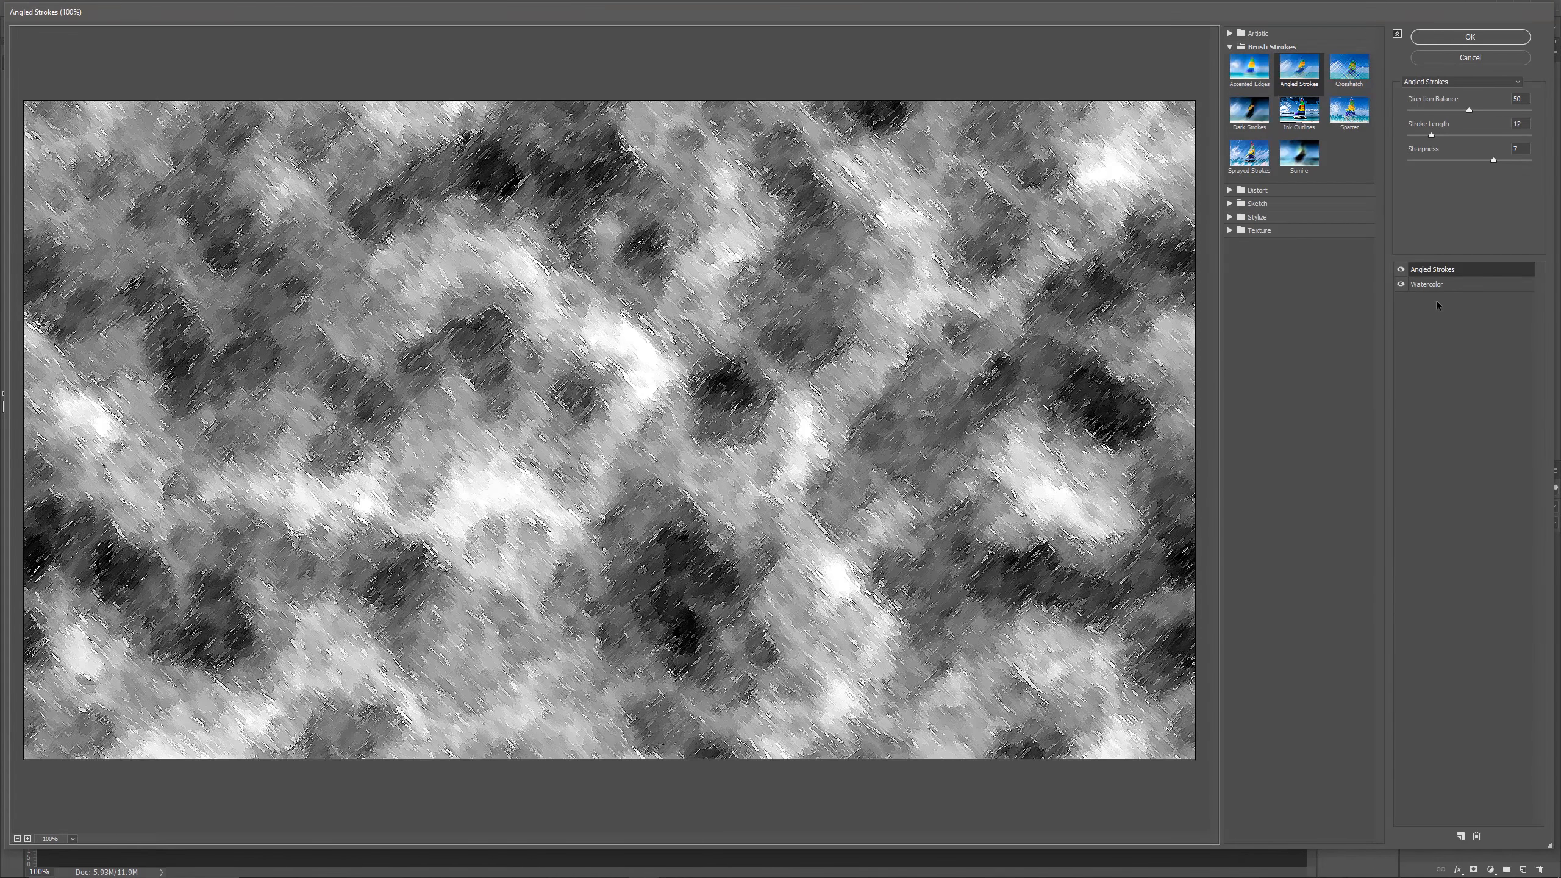
left_click(1432, 286)
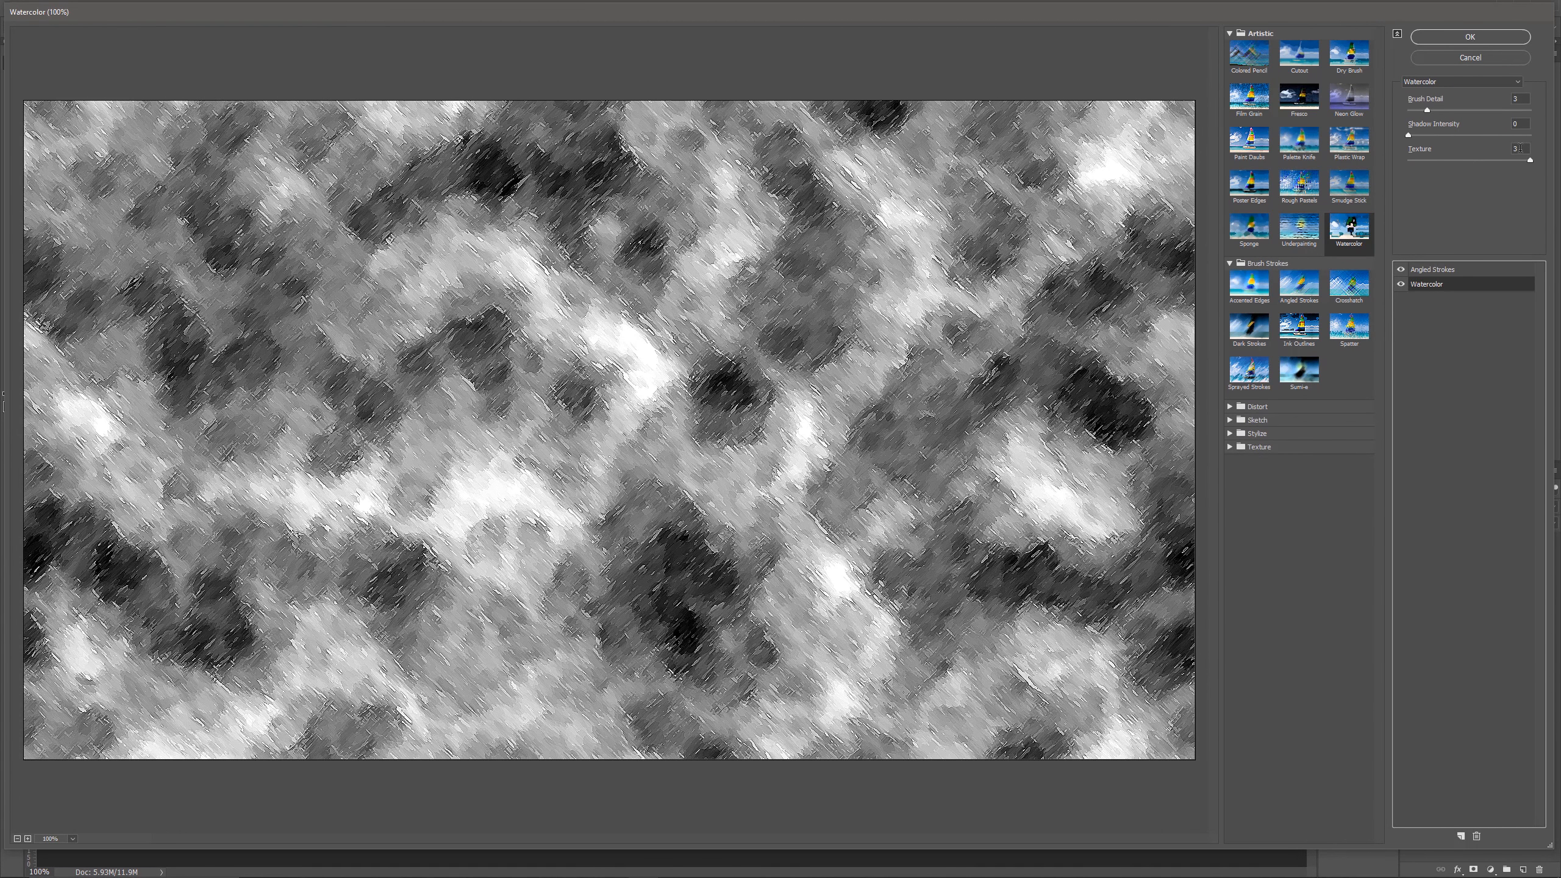
left_click(1462, 837)
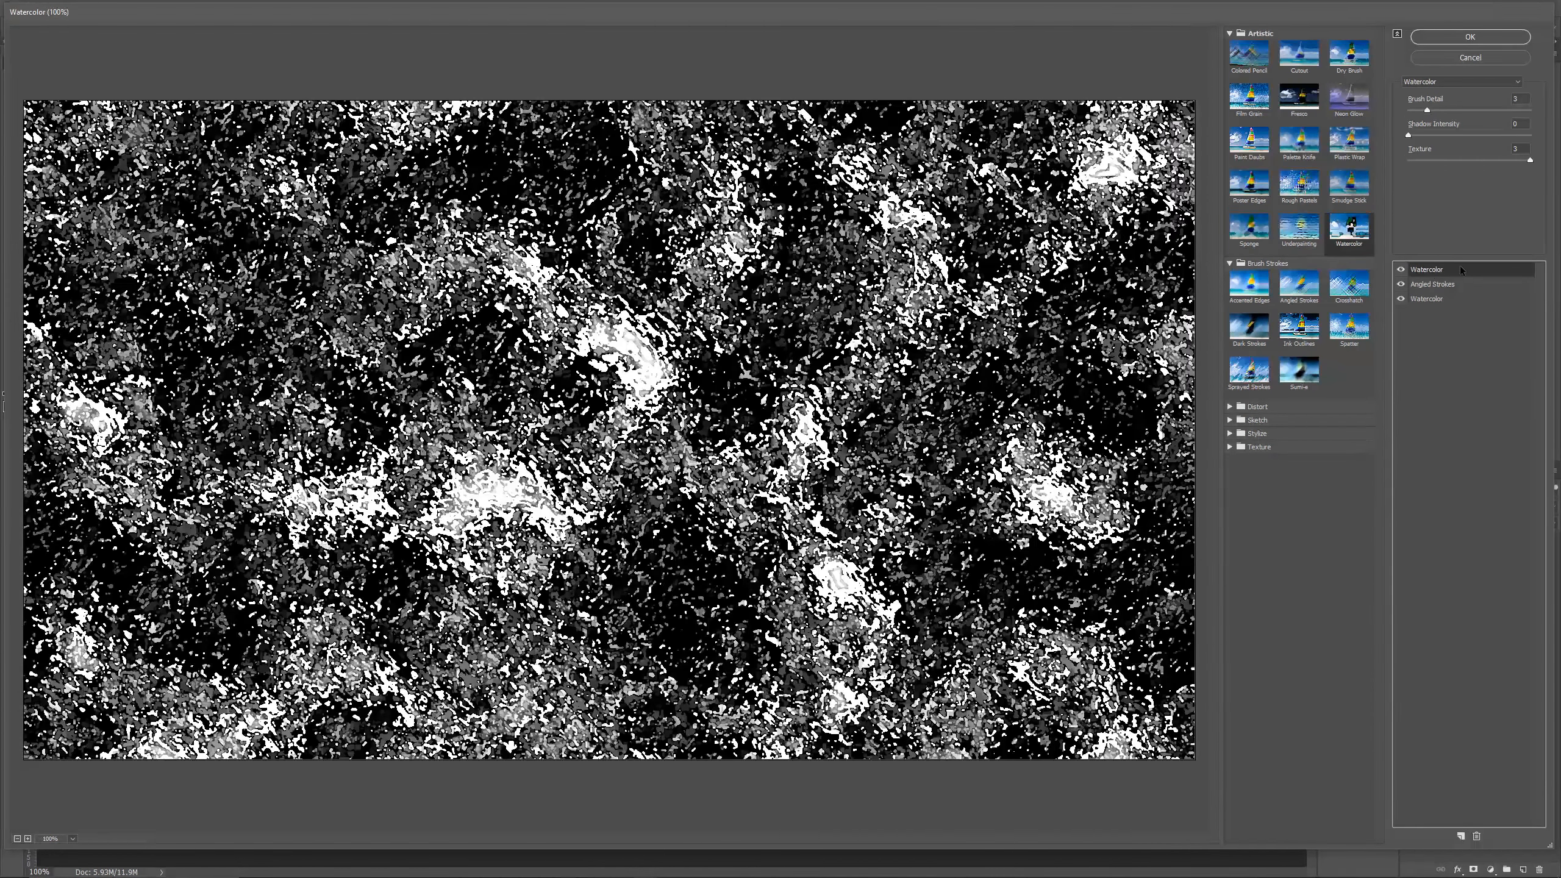
left_click(1477, 837)
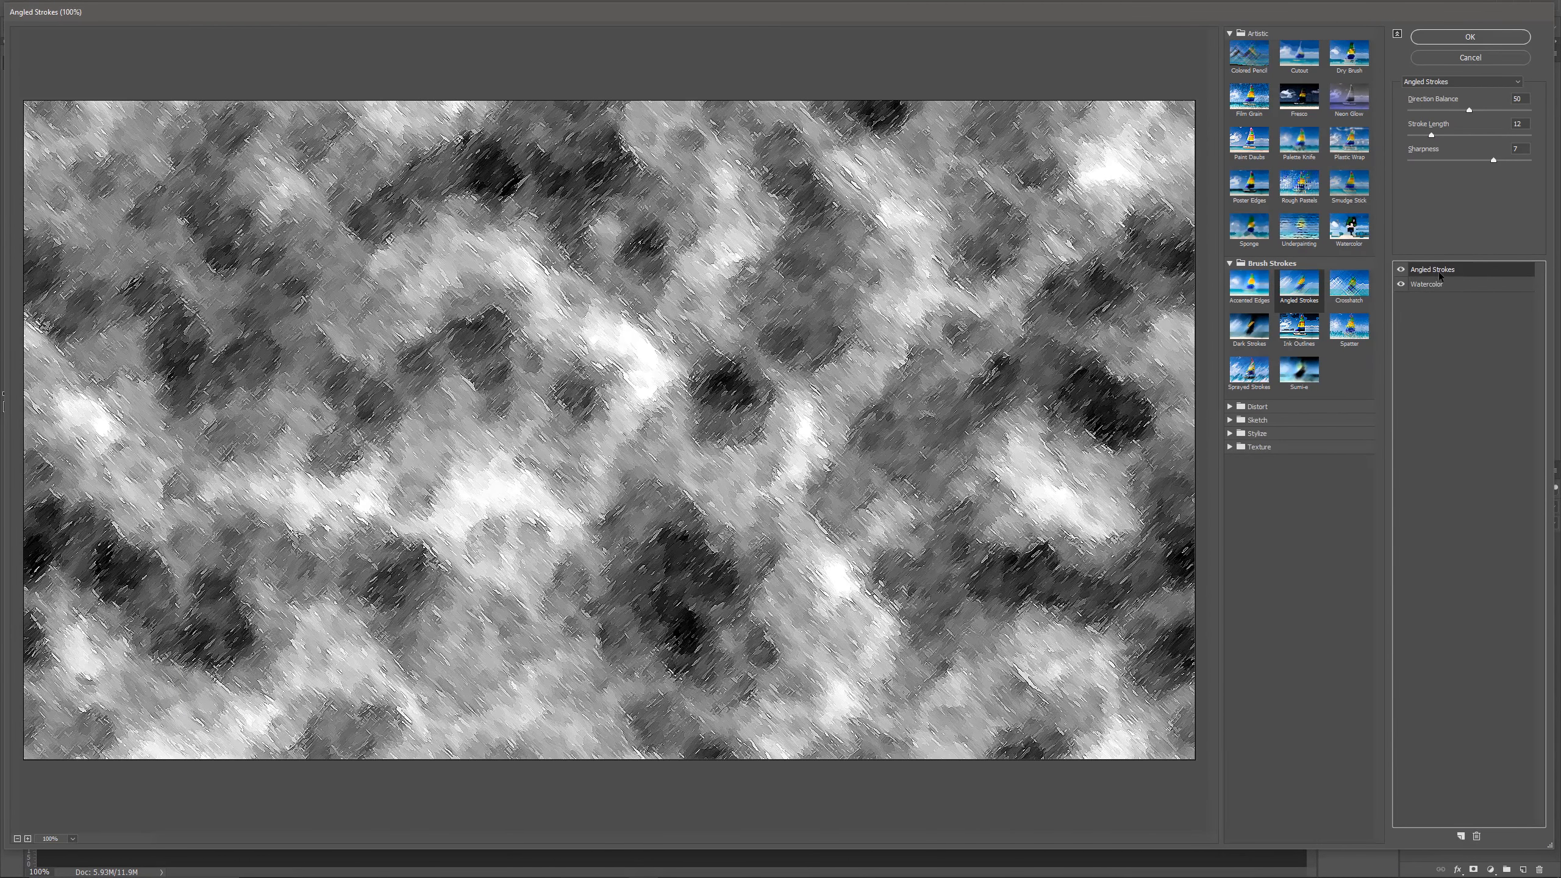
left_click(1308, 285)
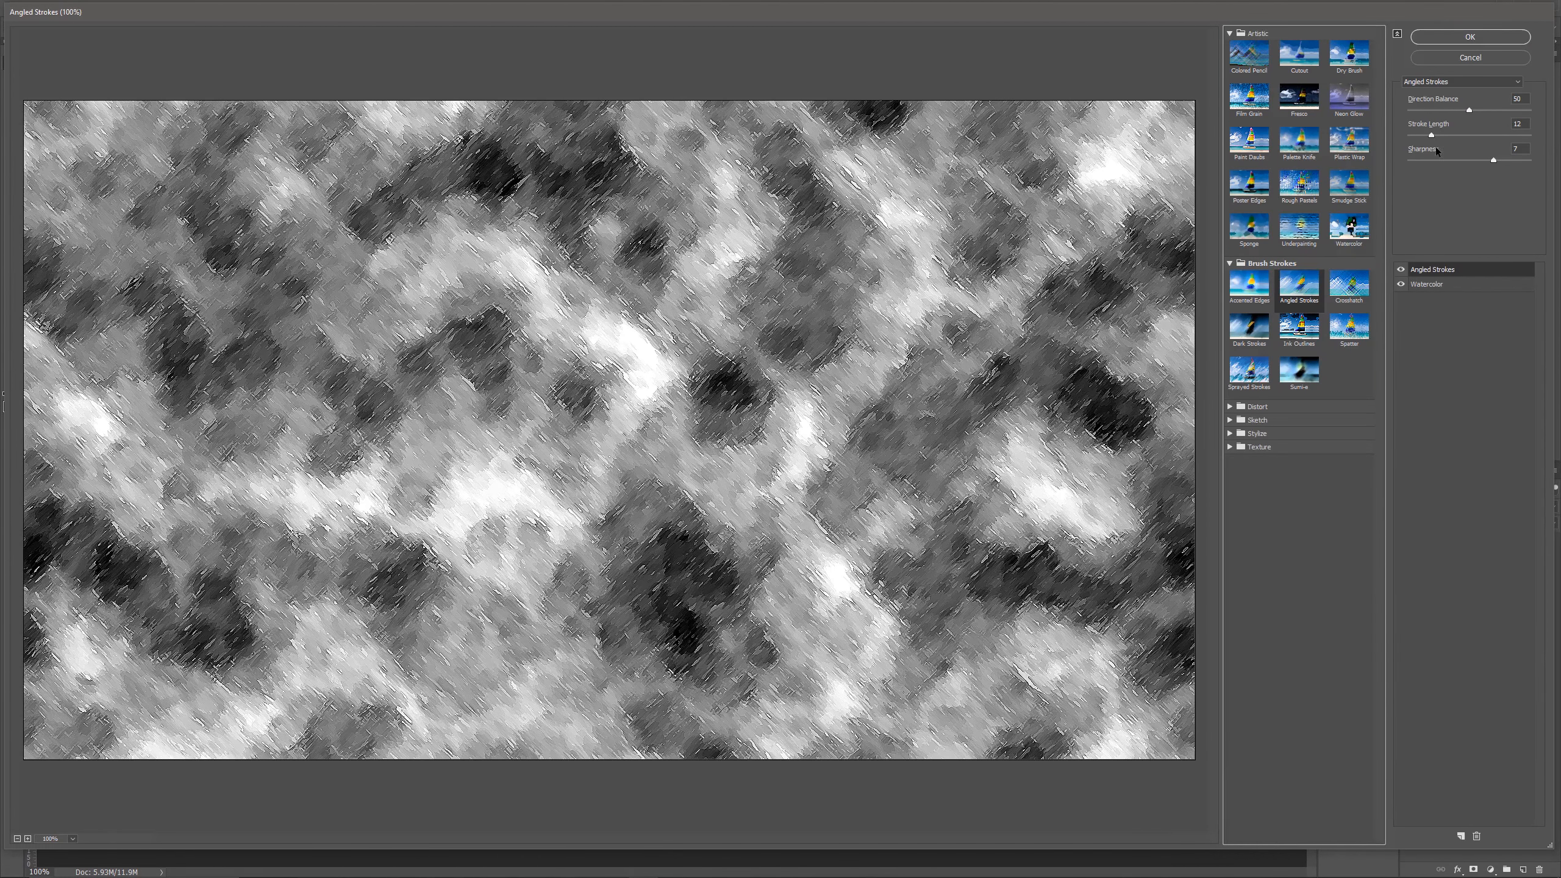
left_click(1477, 35)
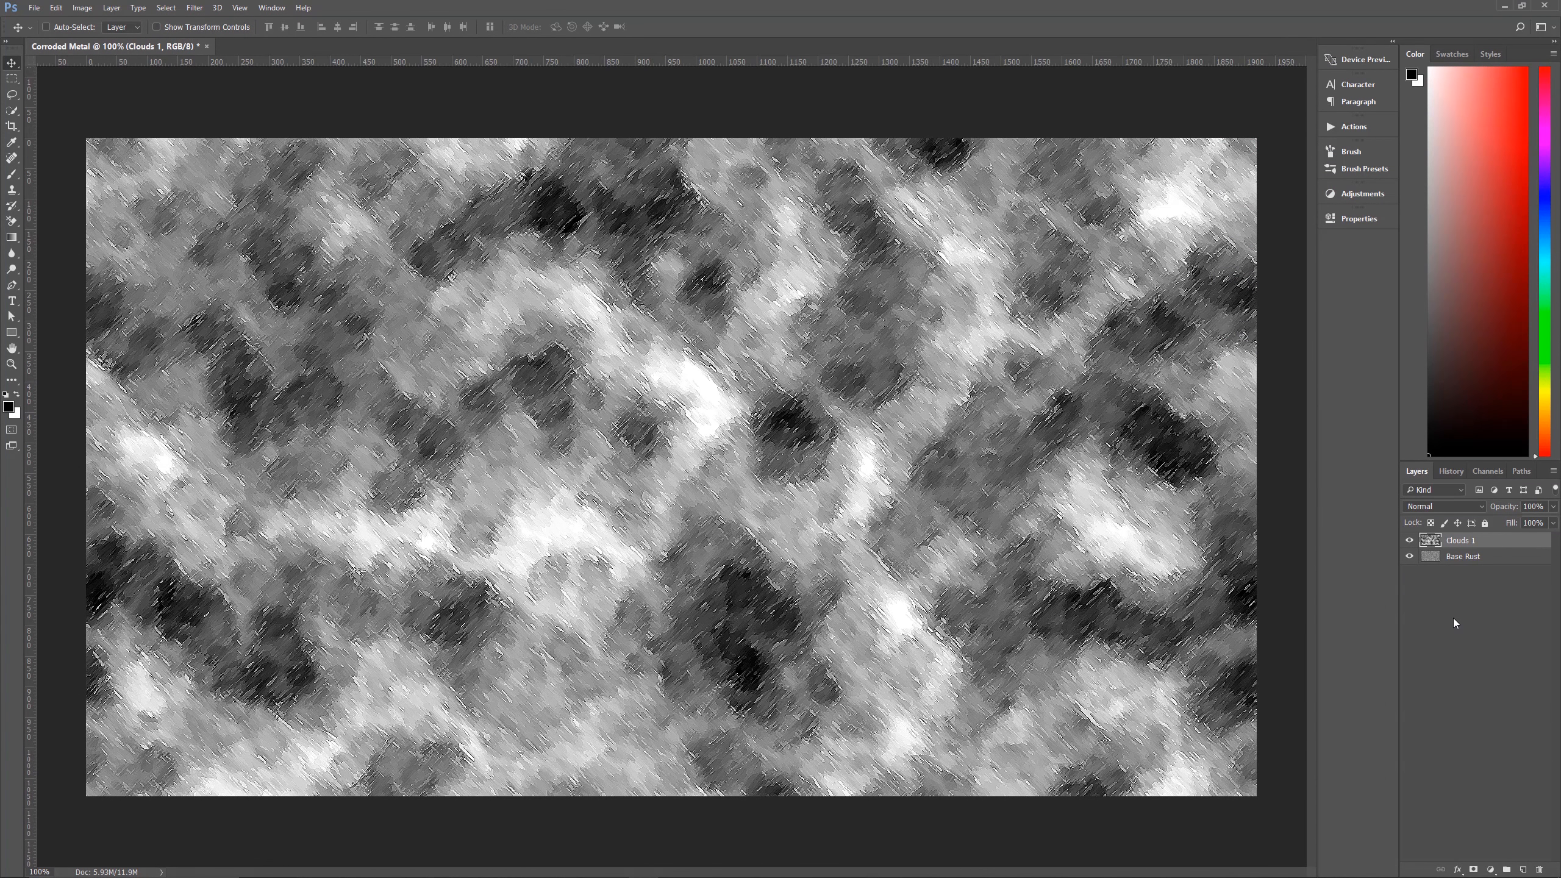
Add a Gradient Overlay to Clouds 1 with Color blending, 100% opacity, Reflected style, Reverse enabled, 87° angle and 150% scale.
left_click(1458, 871)
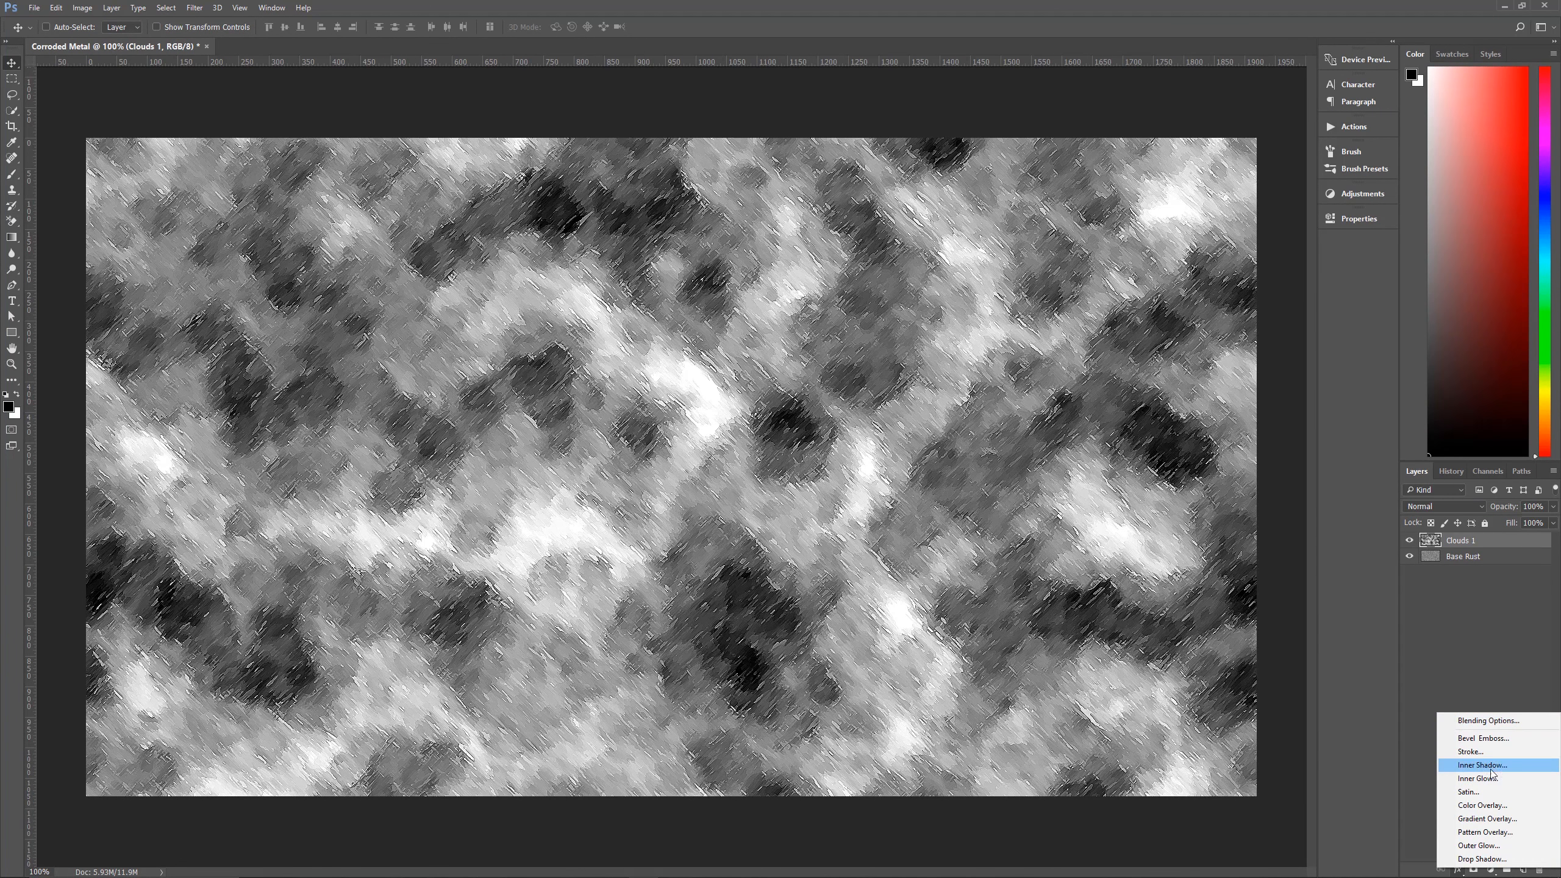
left_click(1492, 818)
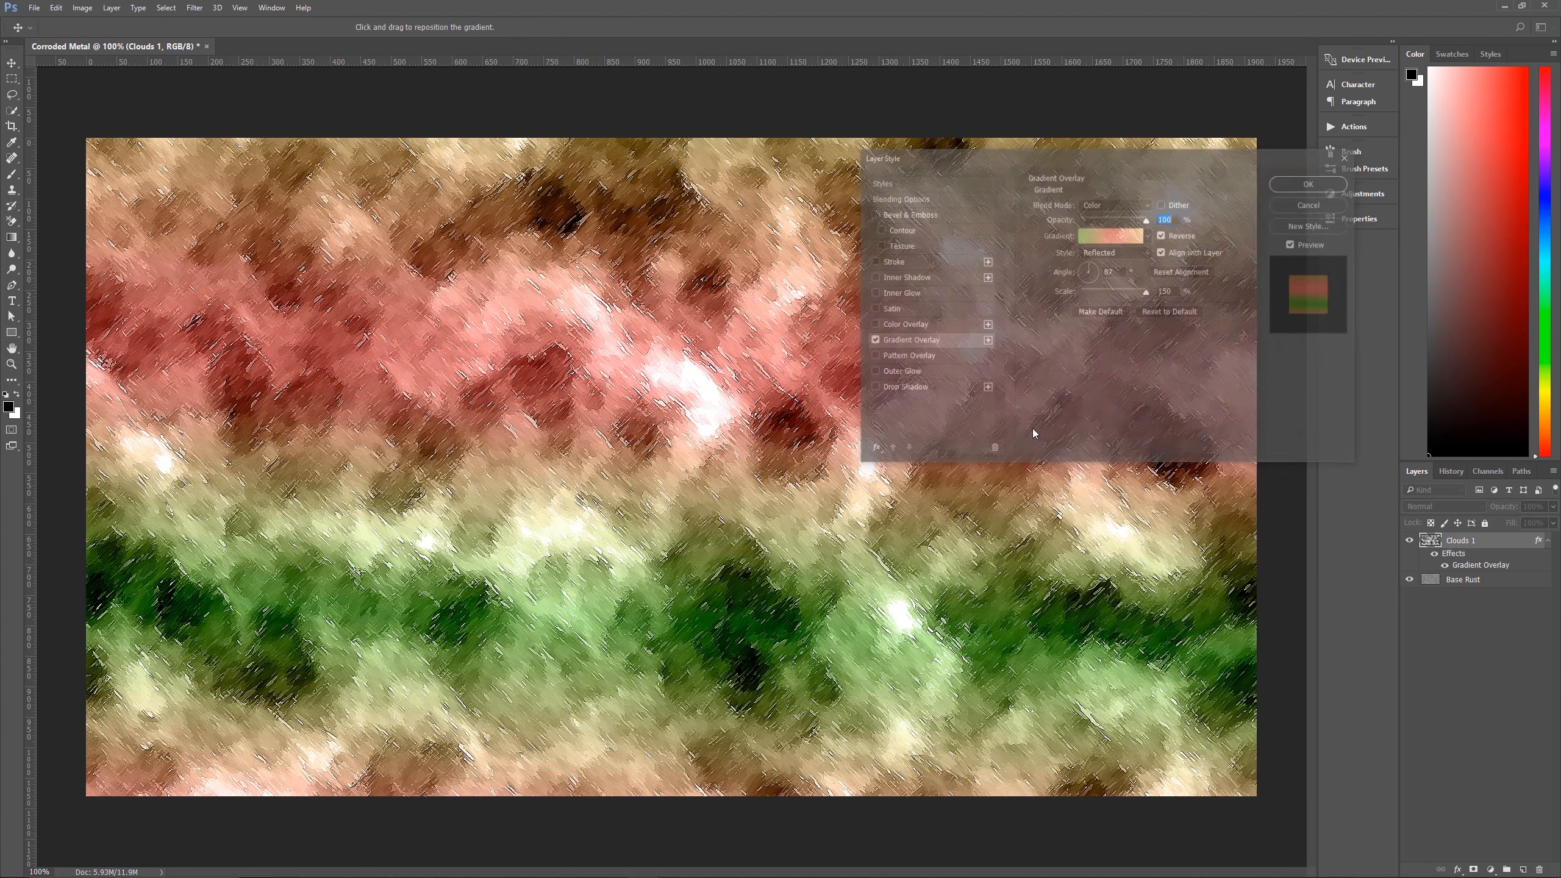
left_click_drag(1115, 161, 1070, 236)
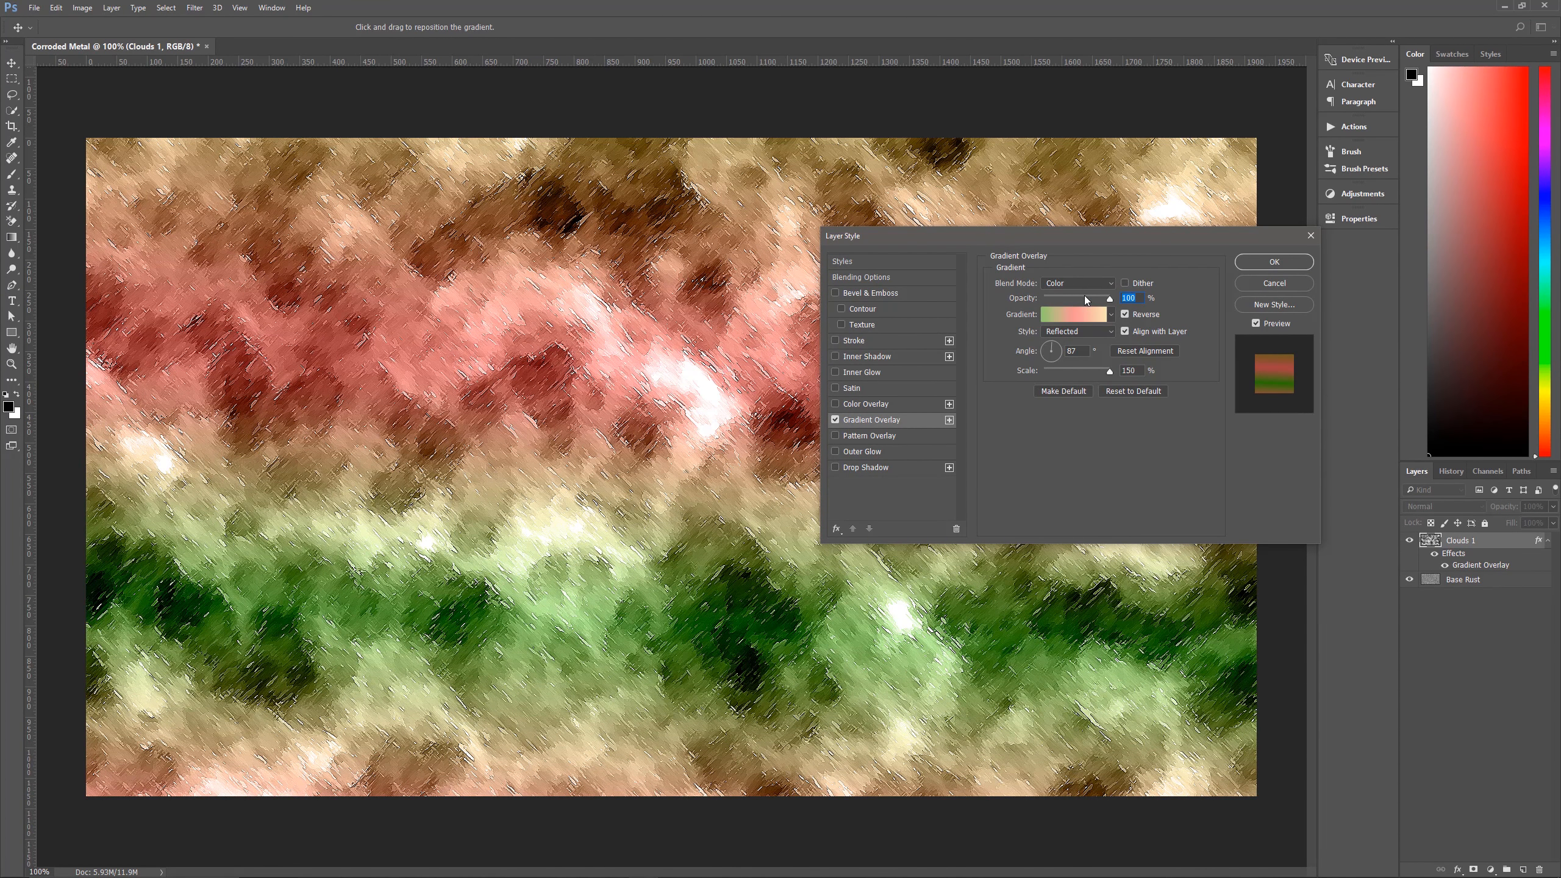
Replace the gradient presets with the Pastels set and choose the yellow, pink and green gradient for the overlay.
left_click(1112, 314)
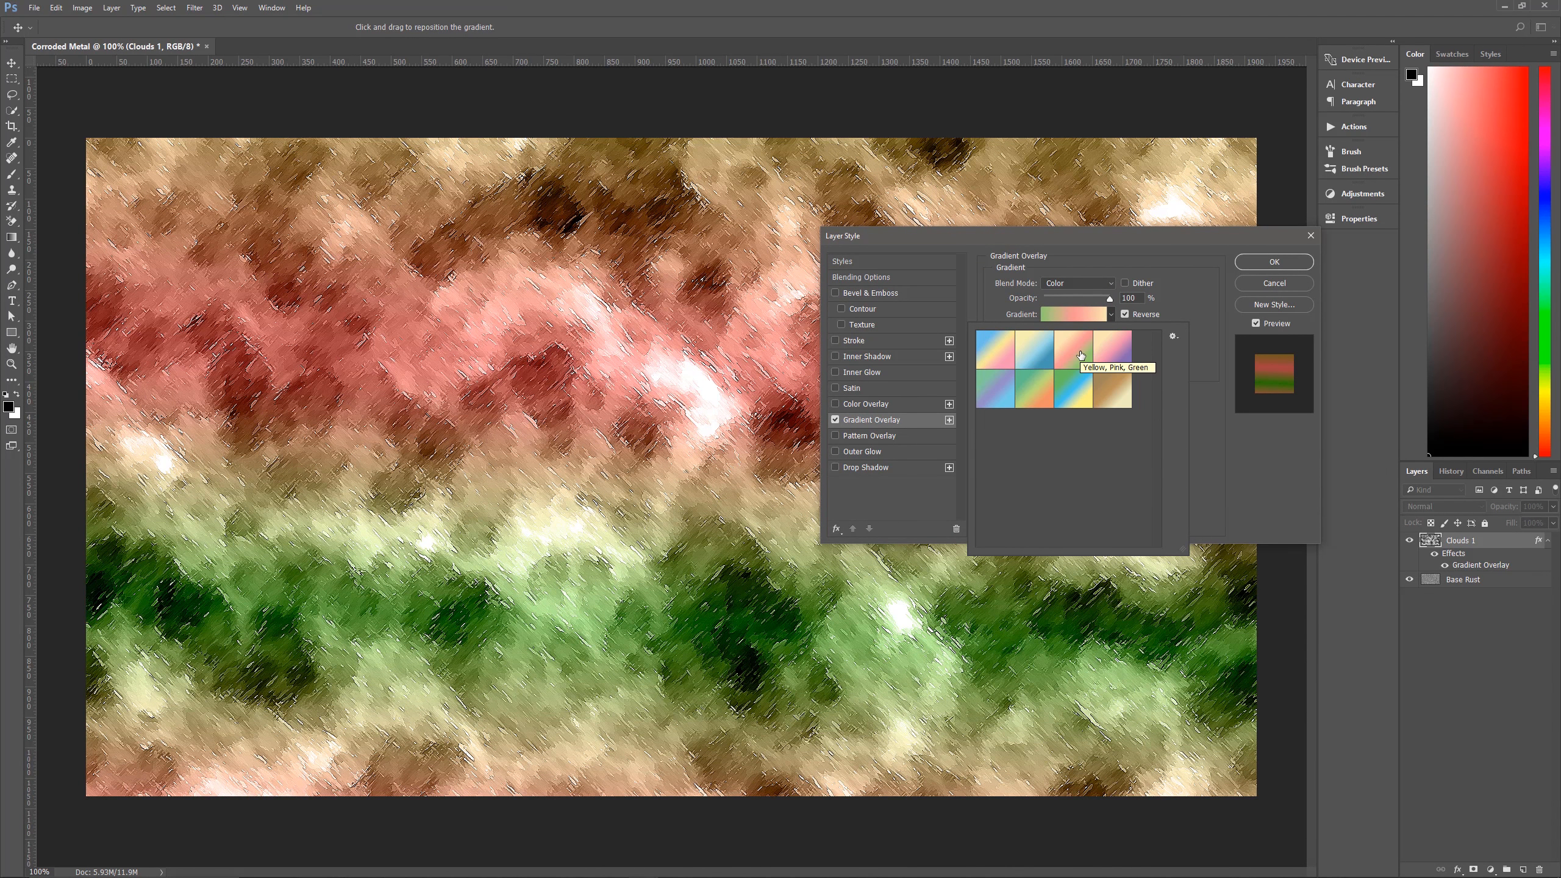
left_click(1174, 338)
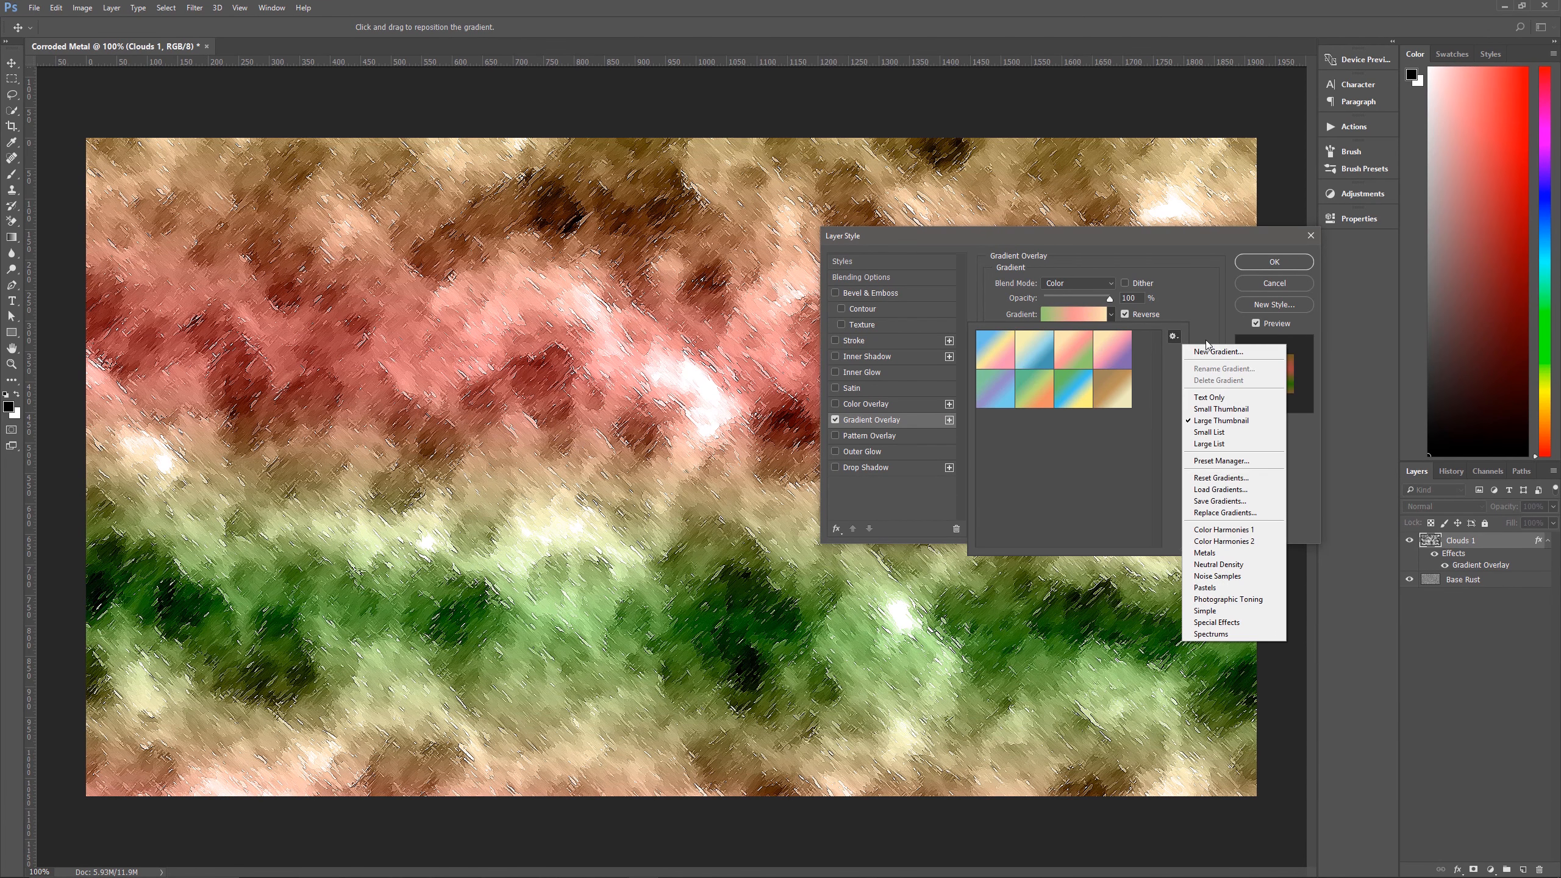
left_click(1205, 588)
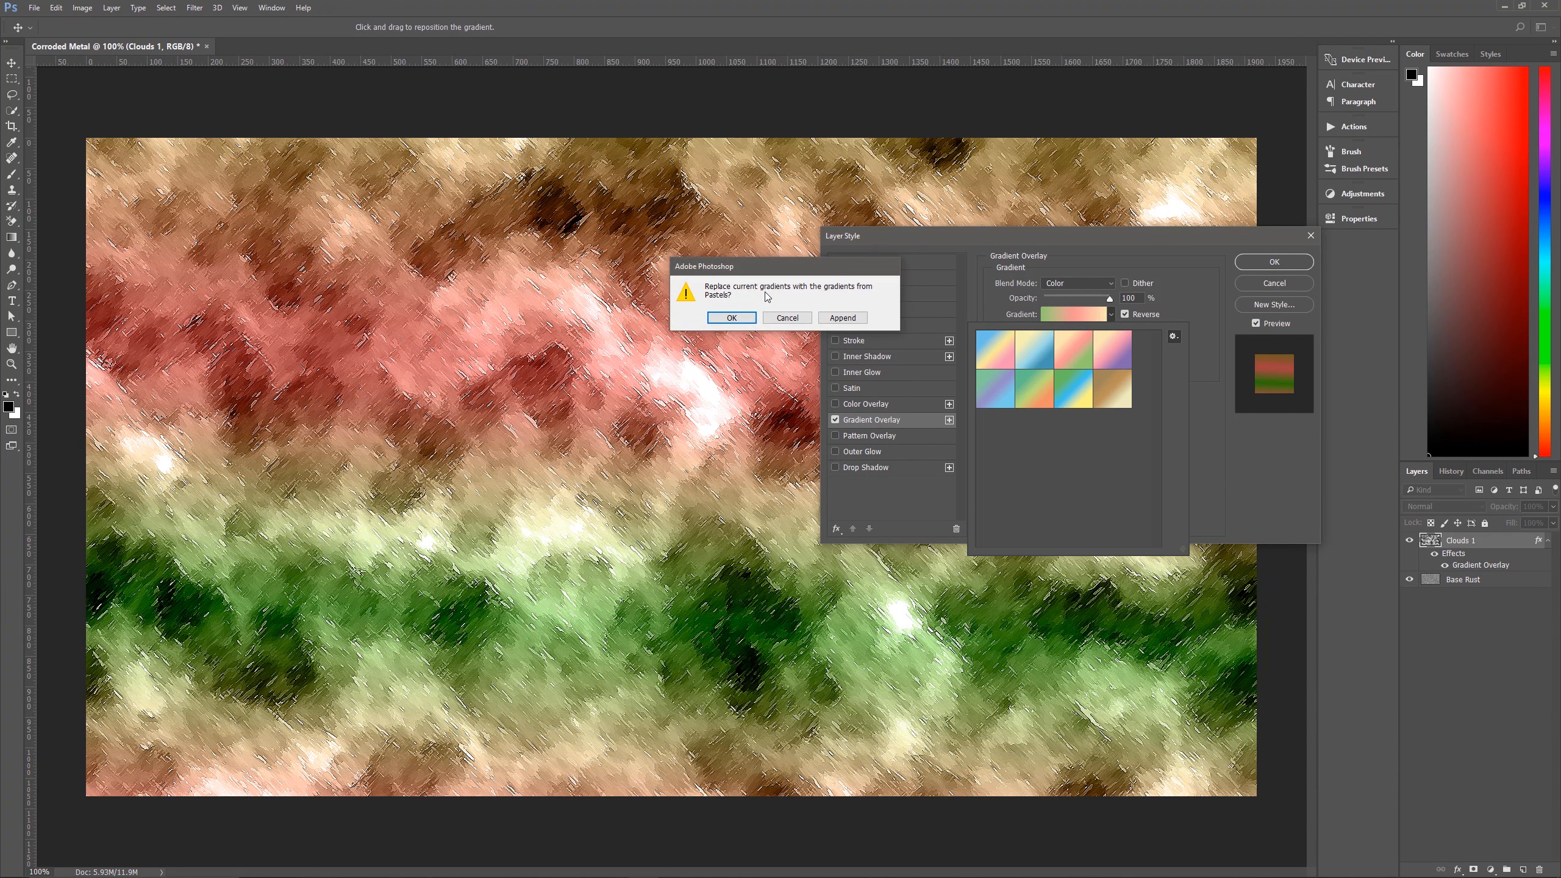
left_click(731, 318)
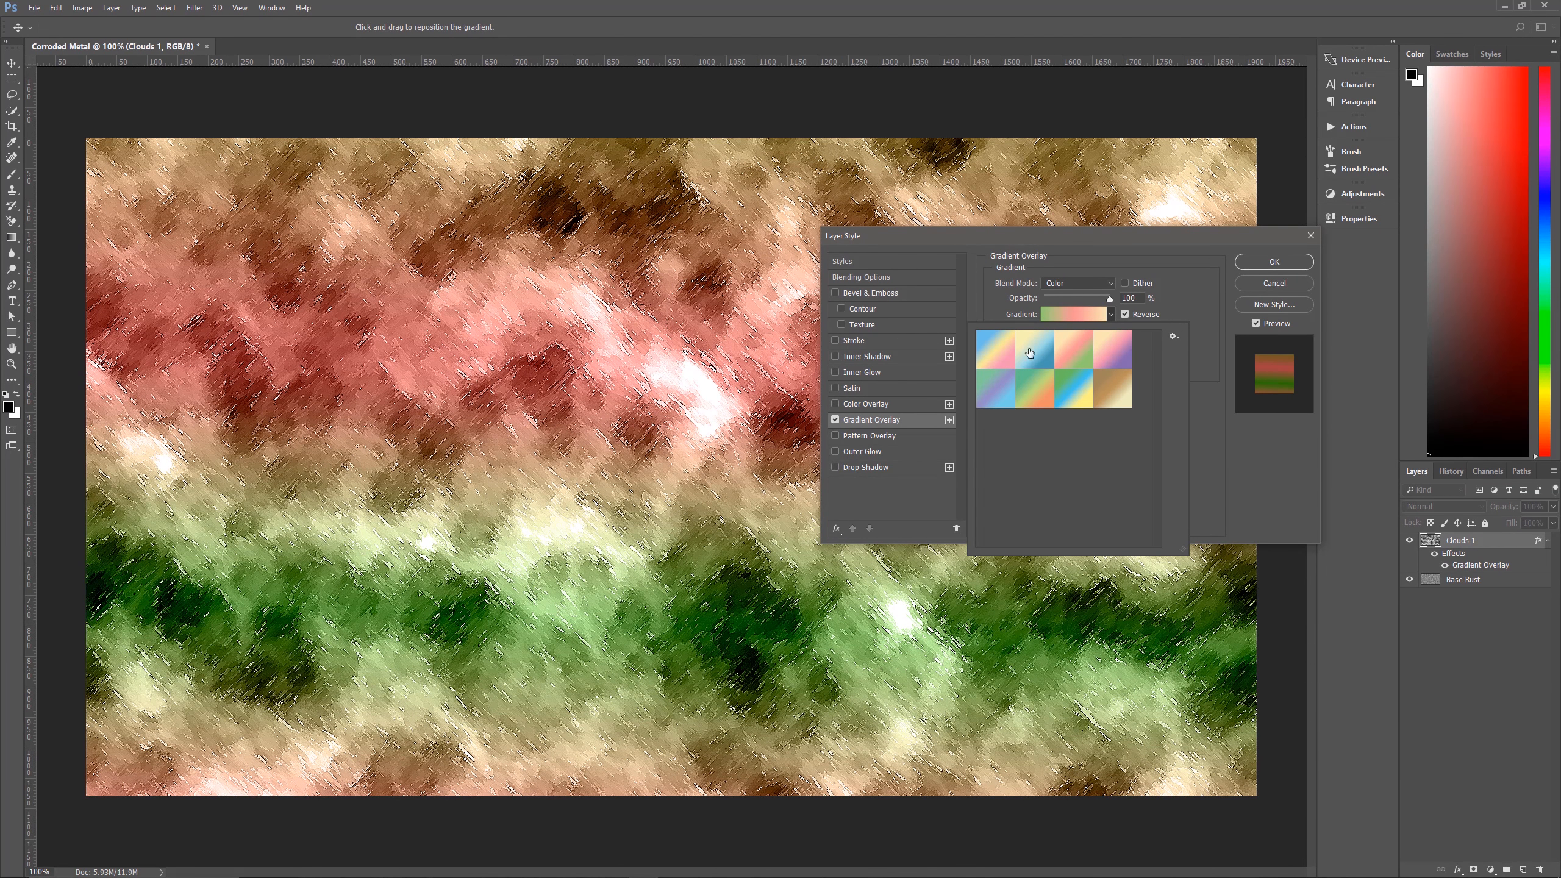
left_click(1080, 353)
left_click(1218, 286)
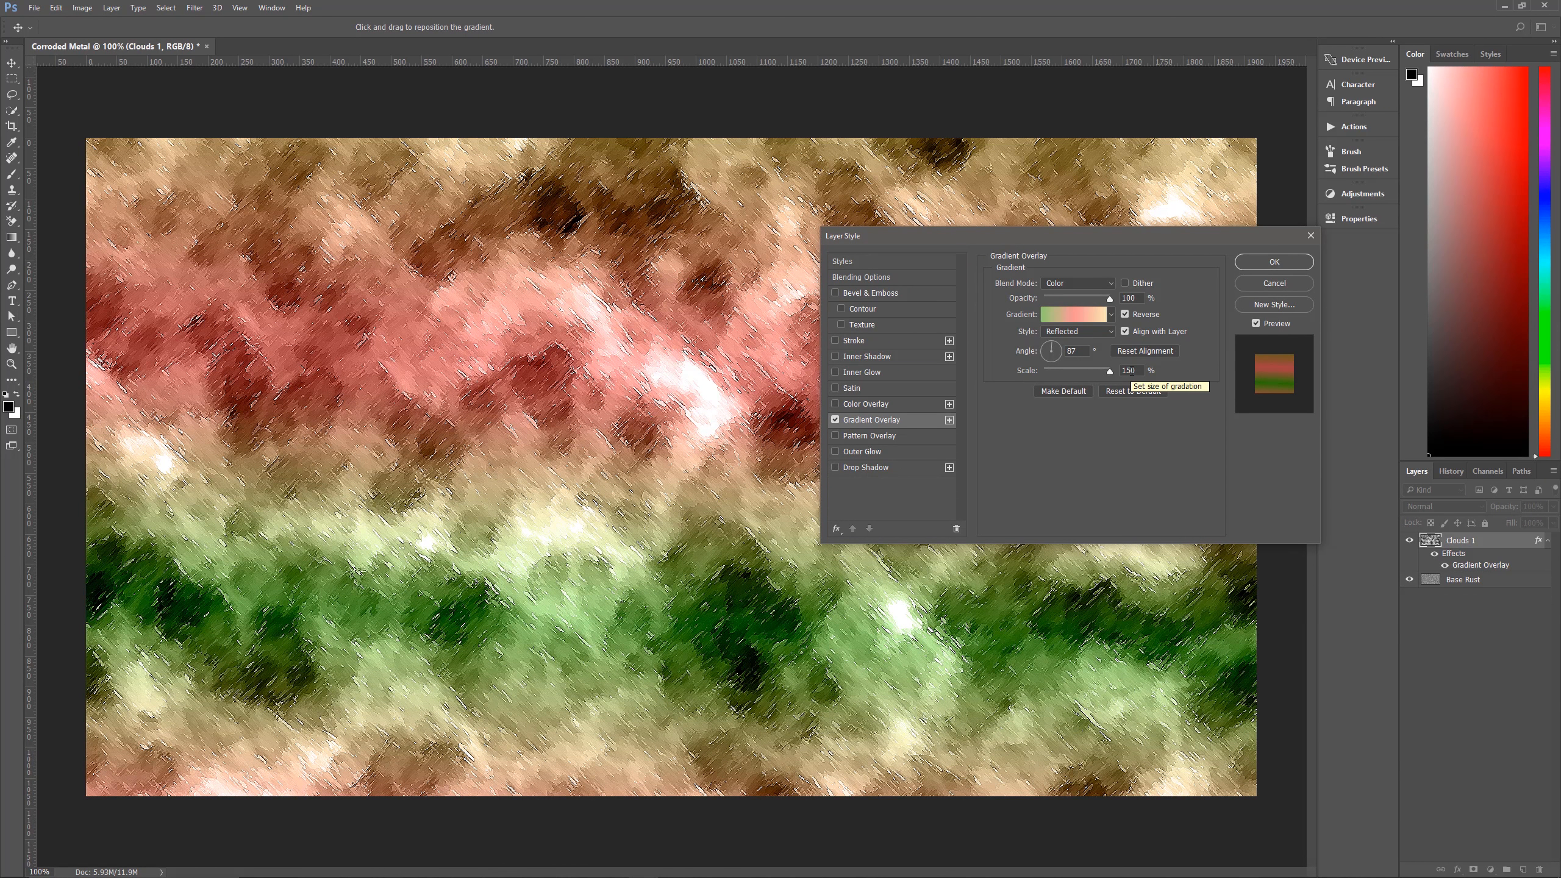
Add a Pattern Overlay to Clouds 1 using the high-contrast black-and-white pattern, Color Burn blending, 45% opacity and 1000% scale, and apply the styles.
left_click(907, 434)
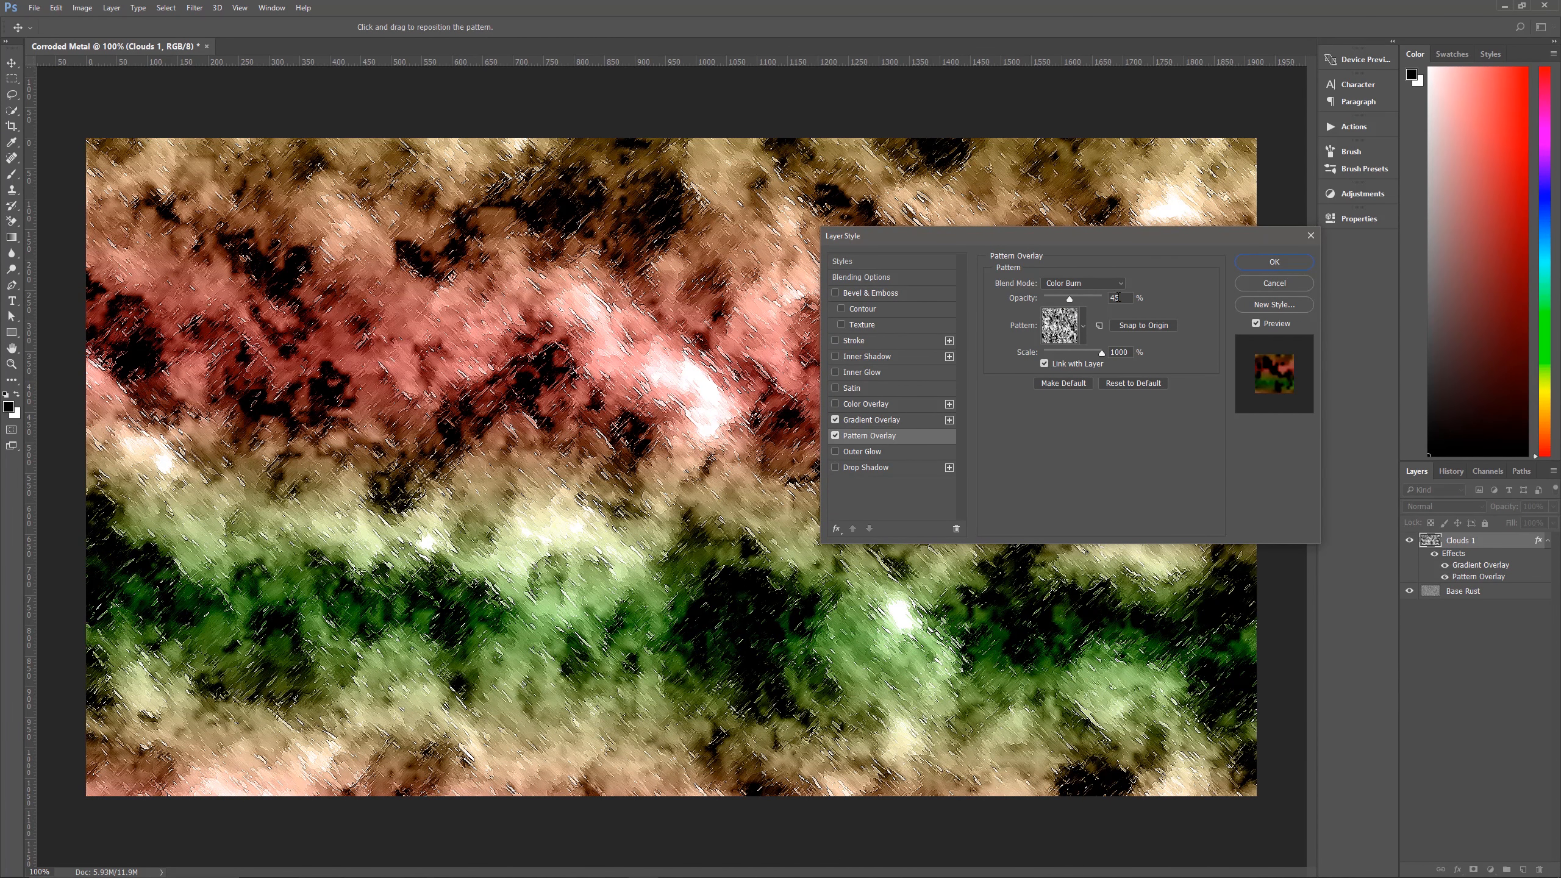
left_click(1084, 327)
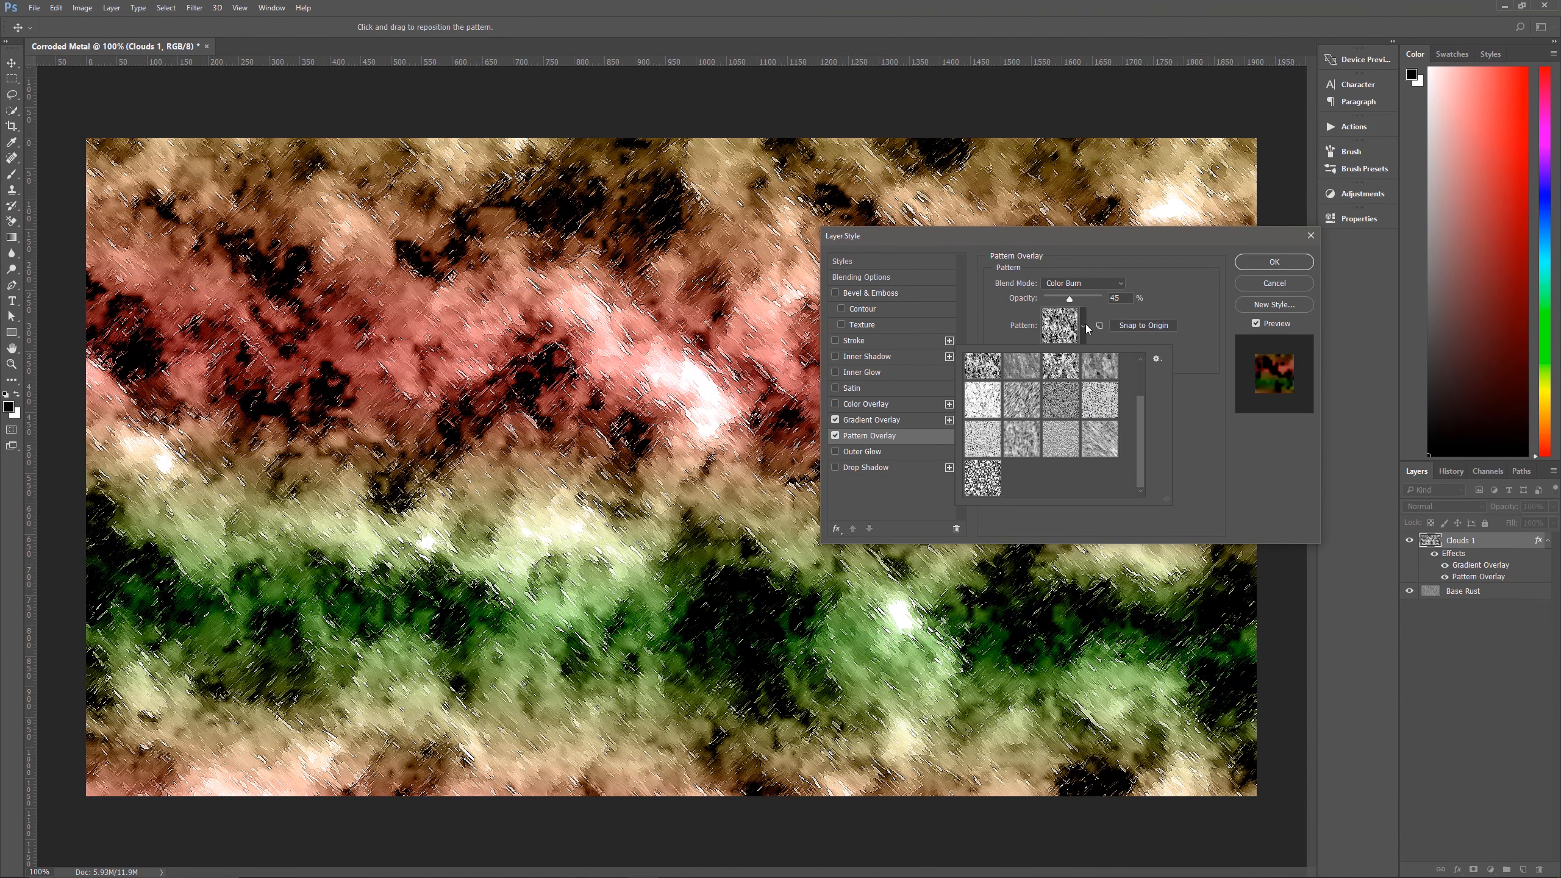
scroll(1007, 455, "up", 1)
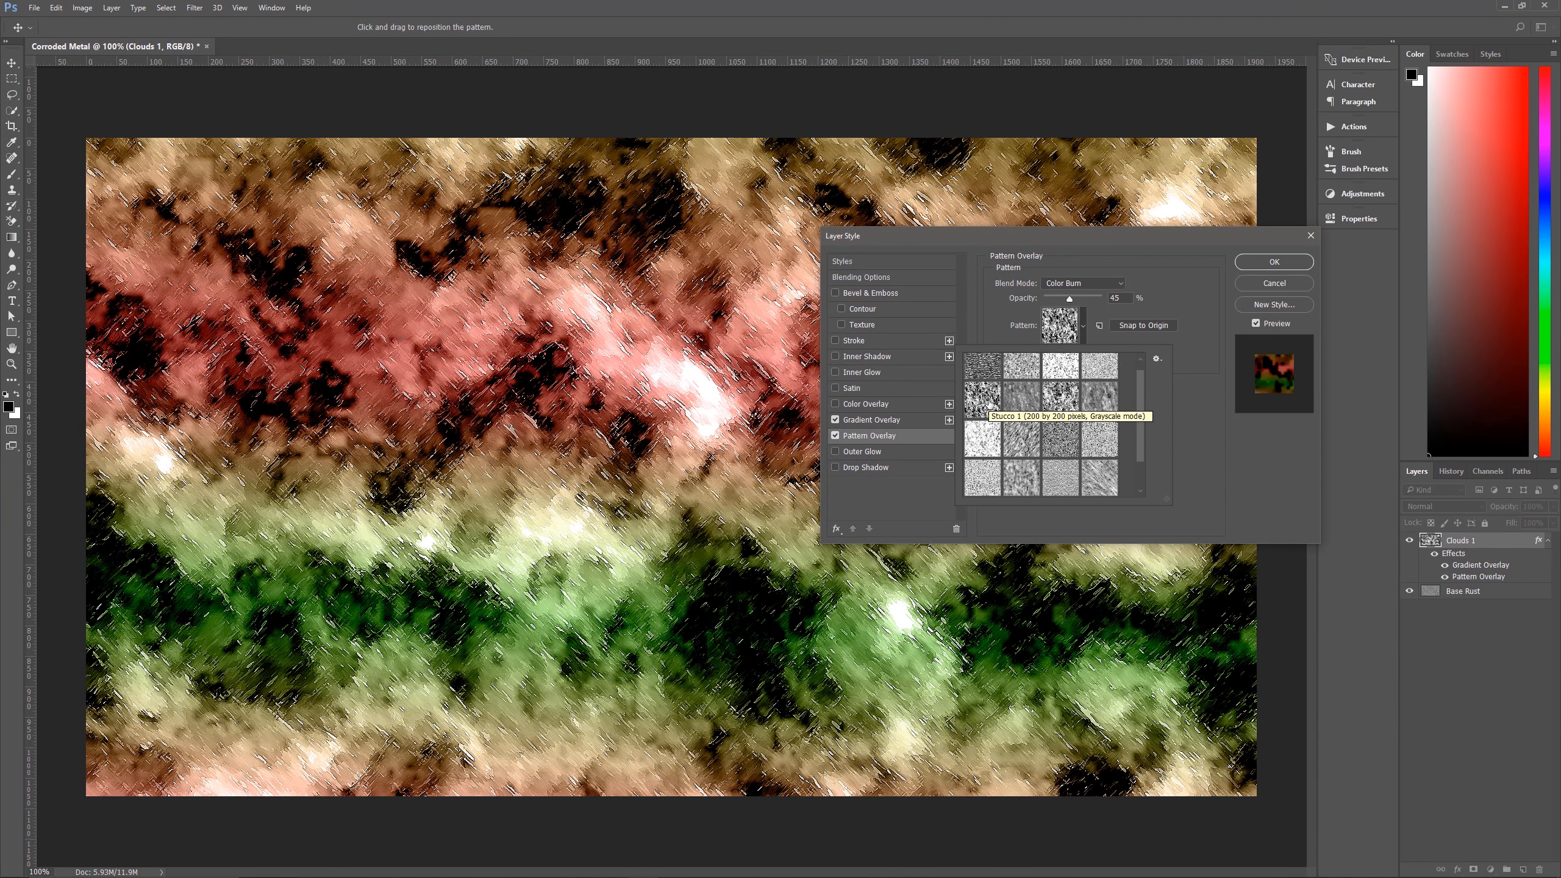
left_click(1157, 359)
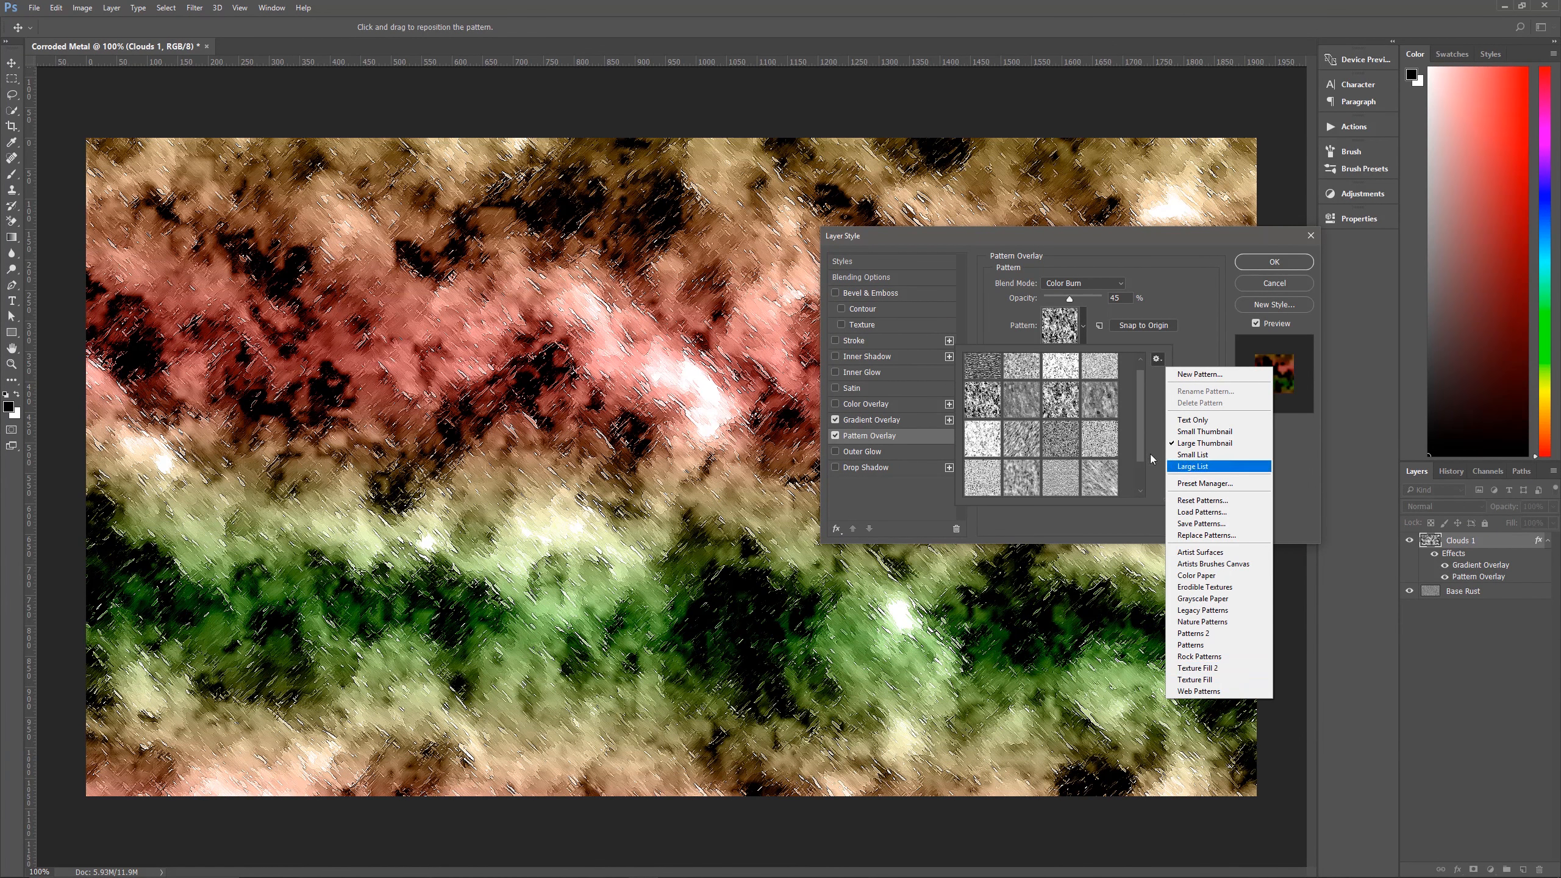
left_click(1001, 399)
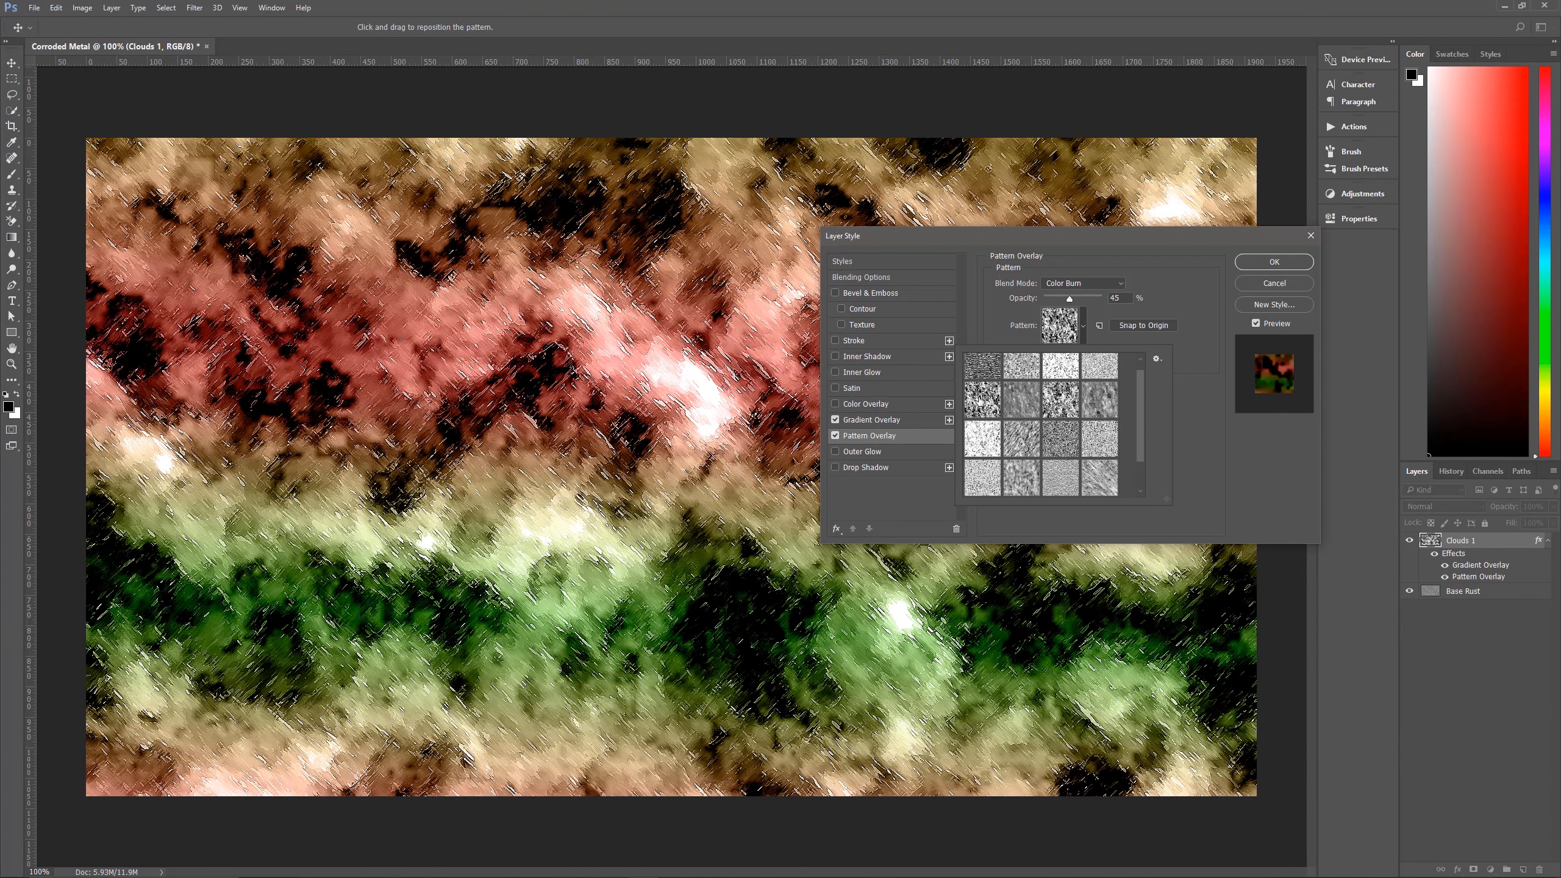
scroll(994, 396, "up", 1)
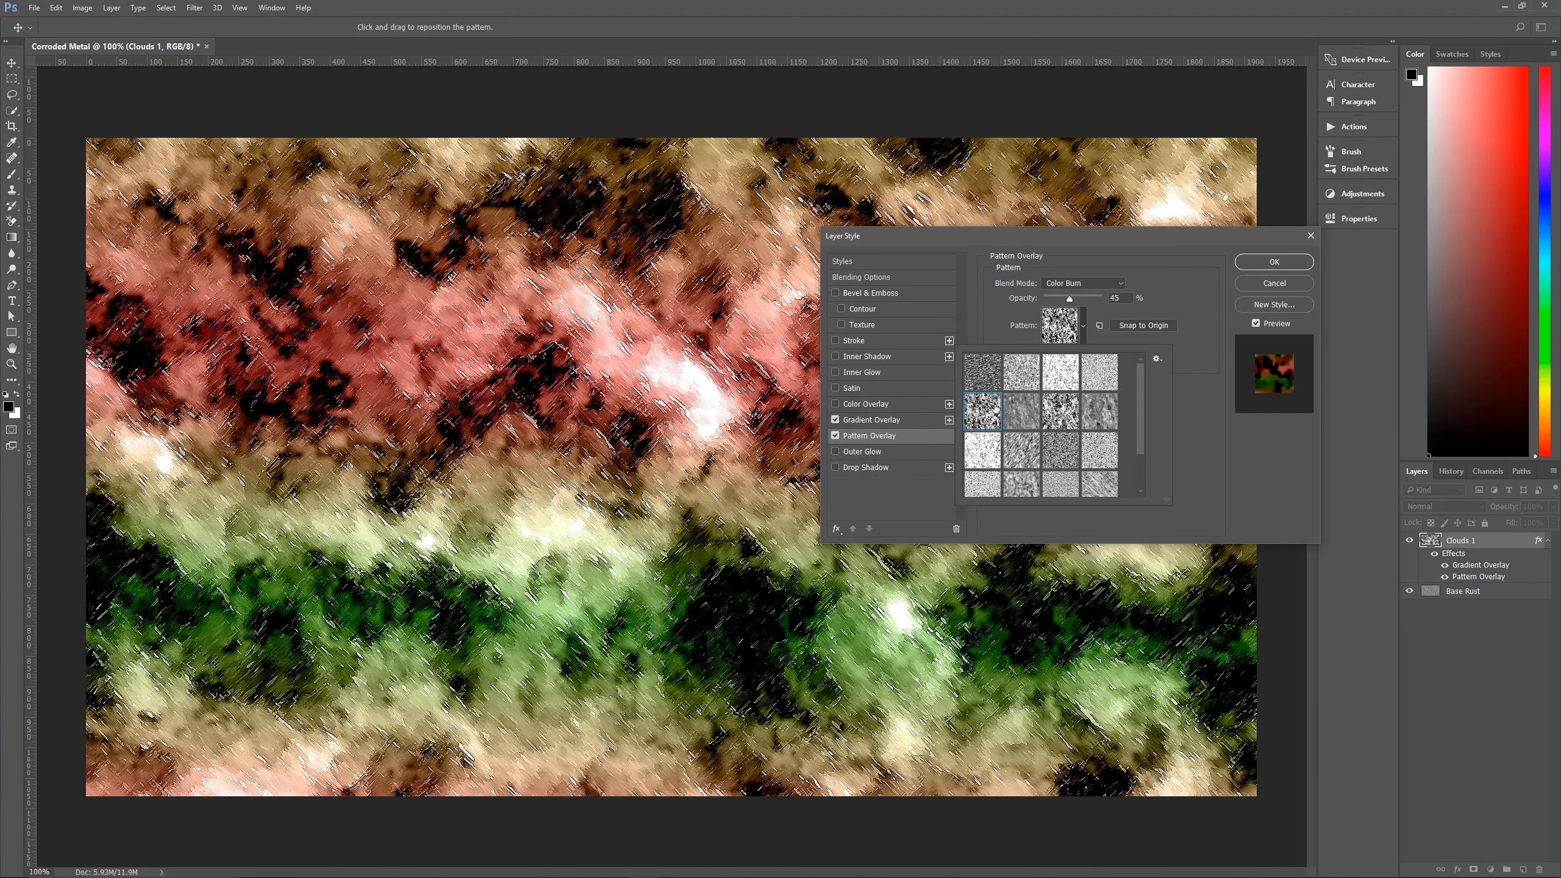
left_click(1204, 328)
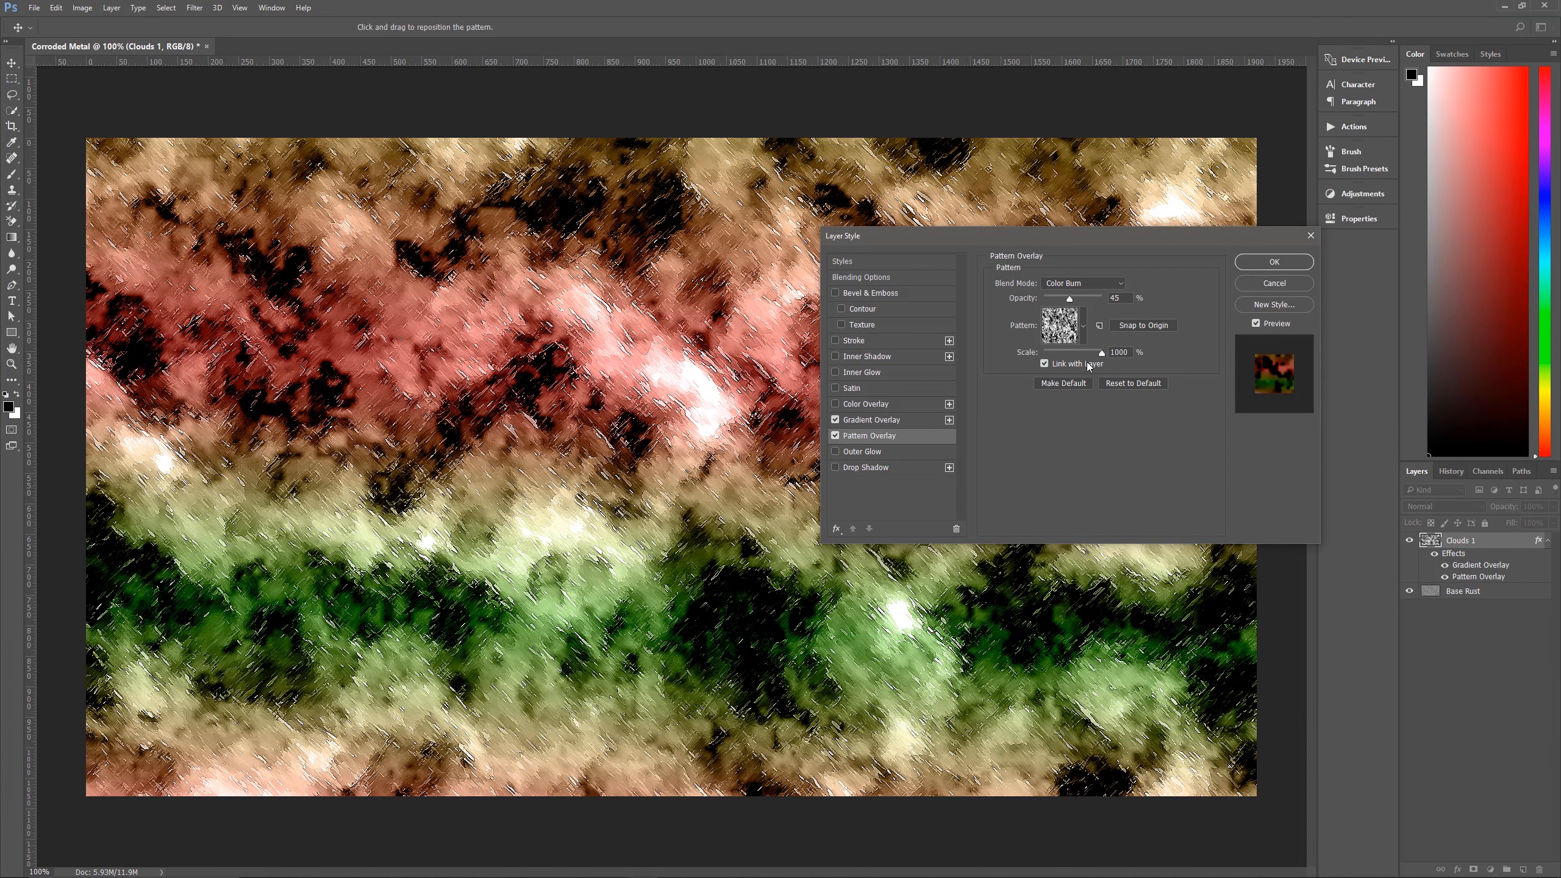
left_click(1255, 263)
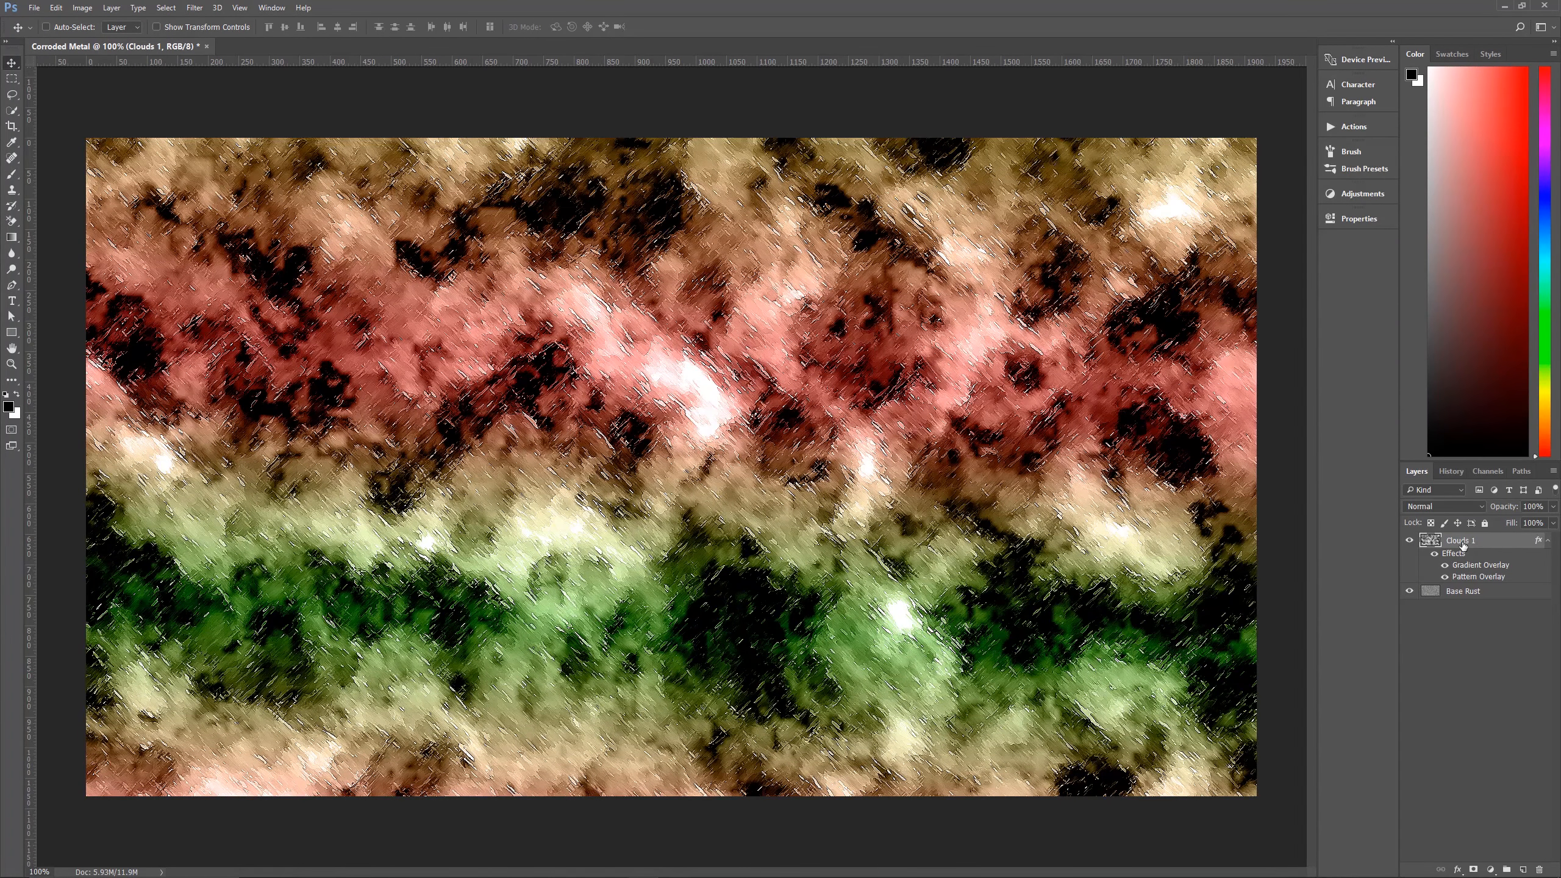
Set the Clouds 1 layer to Darker Color blending at 85% opacity and collapse its effects list.
left_click(1450, 507)
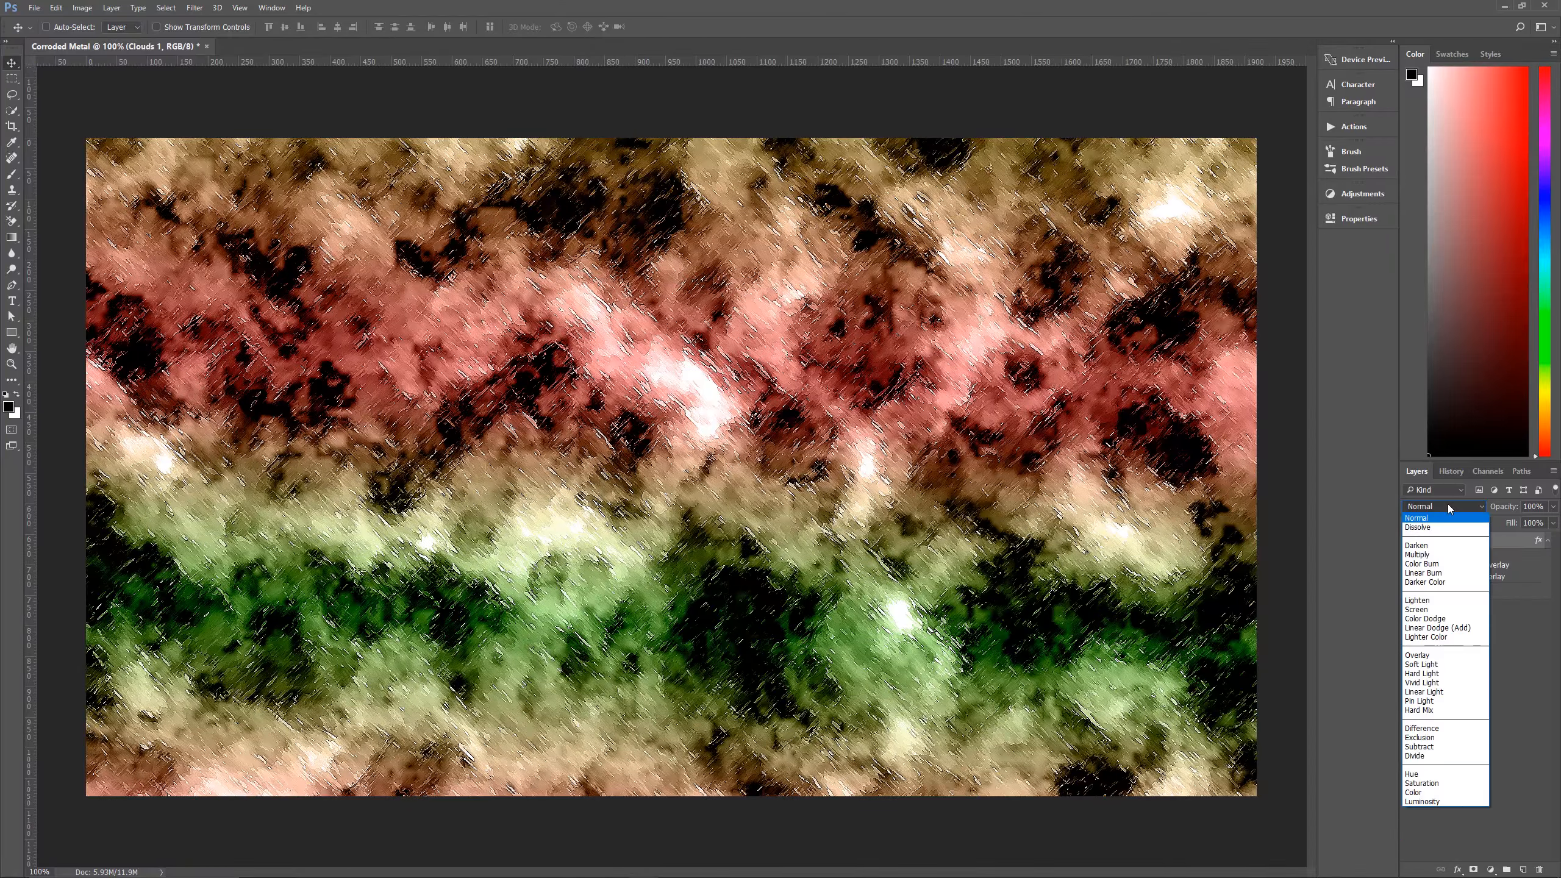
left_click(1425, 583)
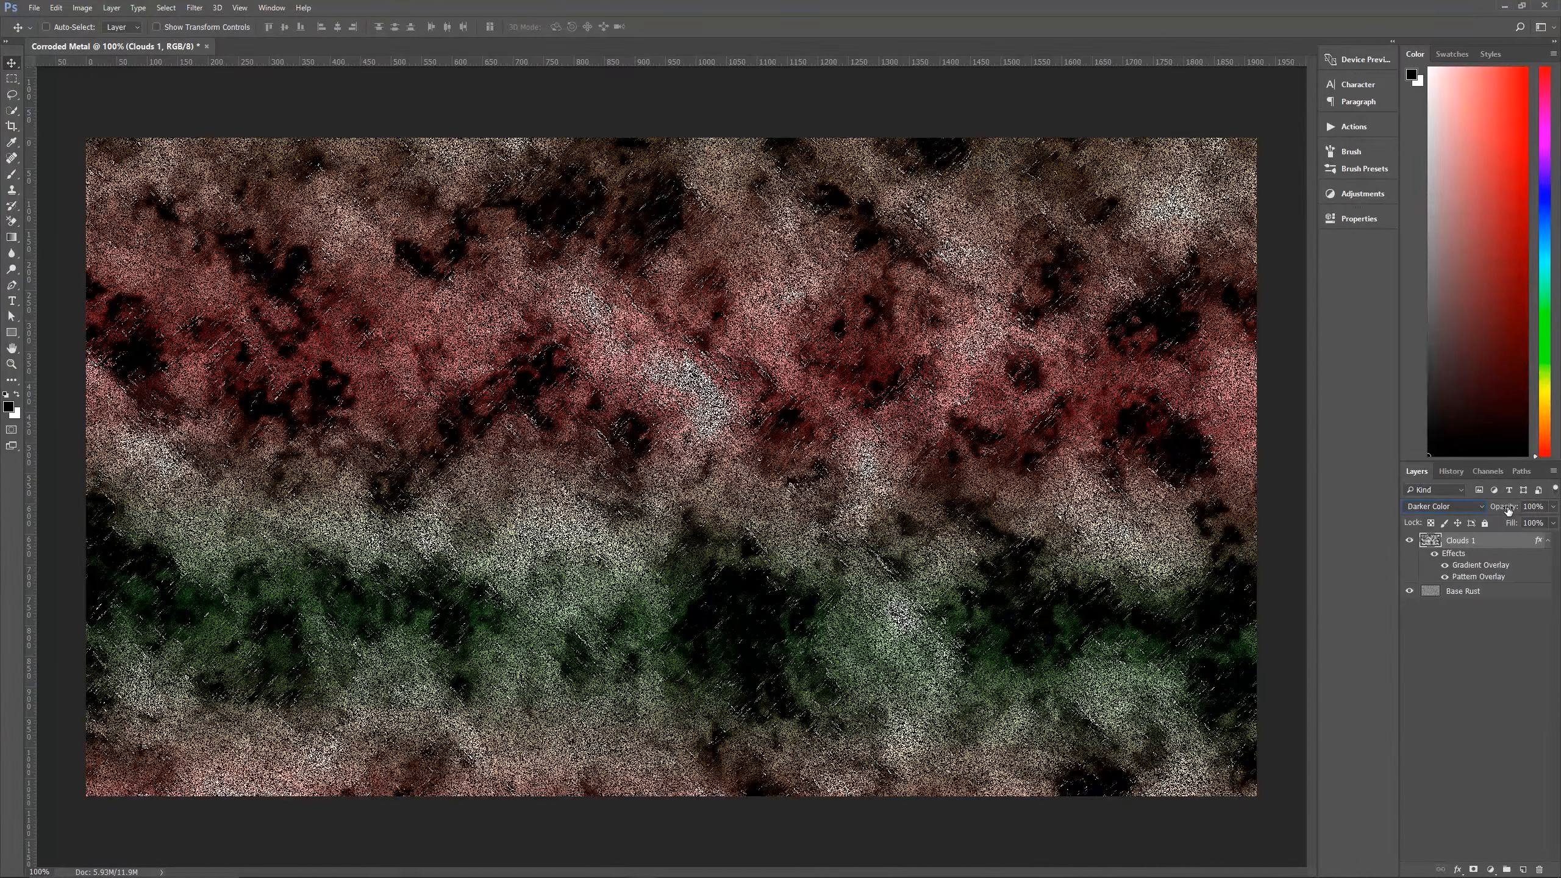
left_click_drag(1508, 510, 1499, 512)
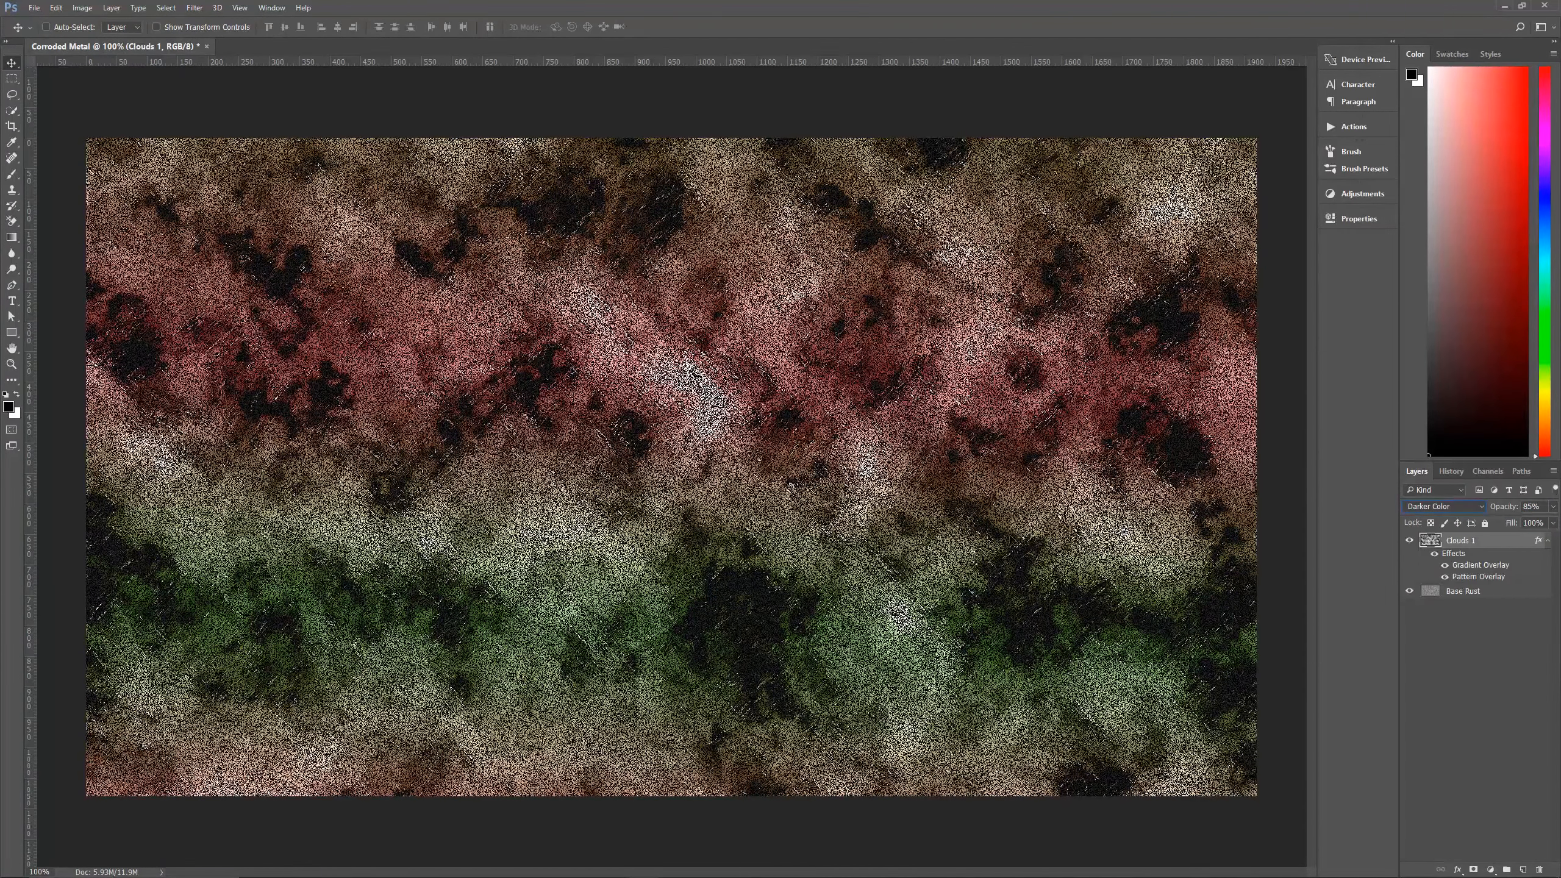
left_click(1549, 540)
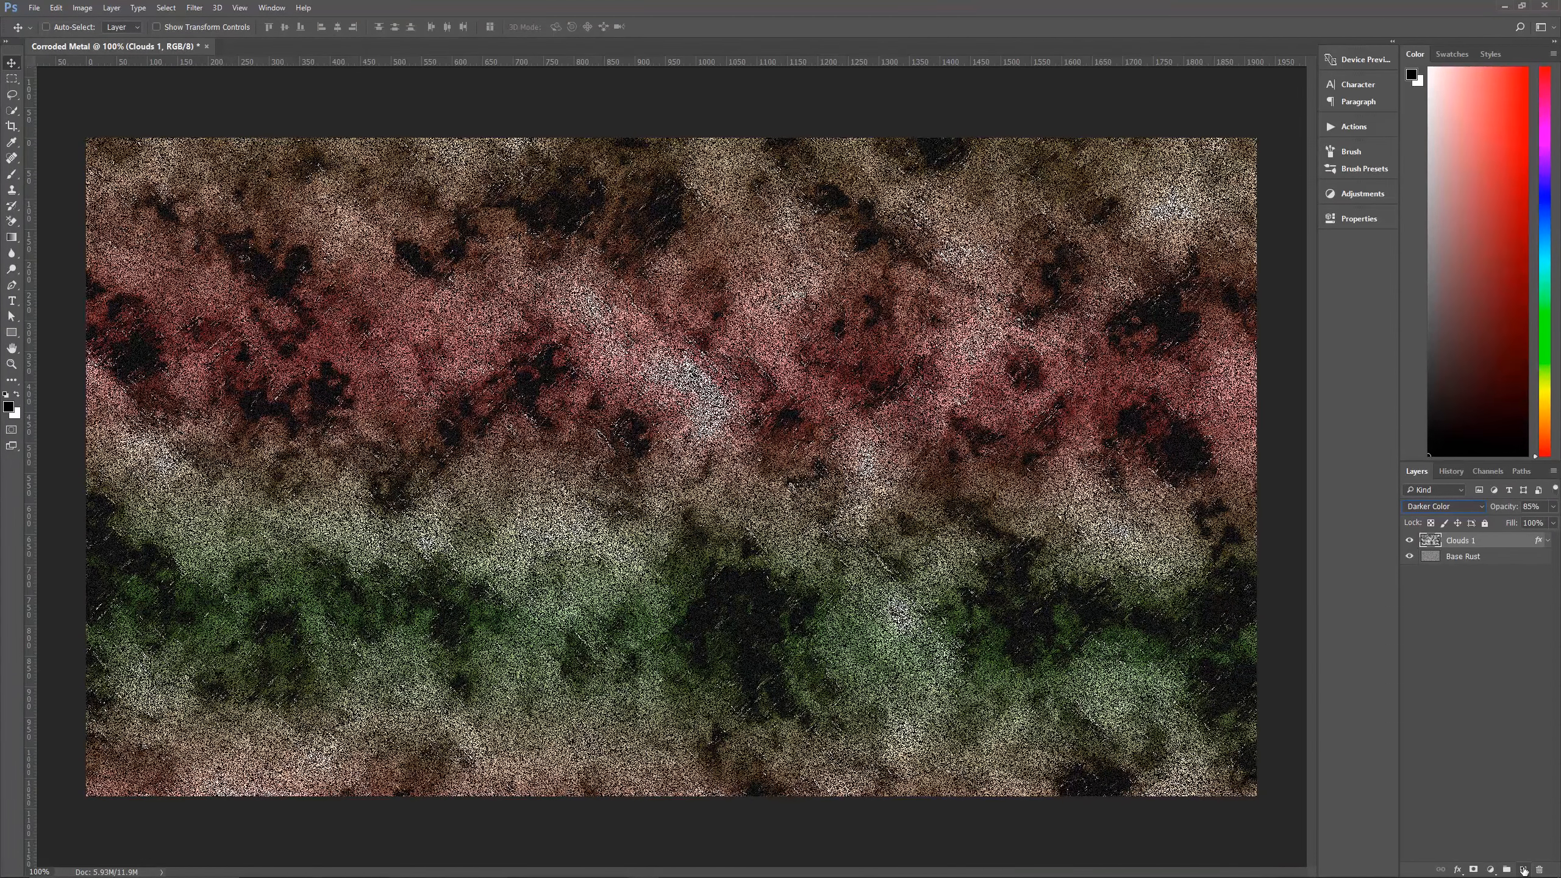
Create a new layer above Clouds 1 and name it Clouds 2.
left_click(1485, 616)
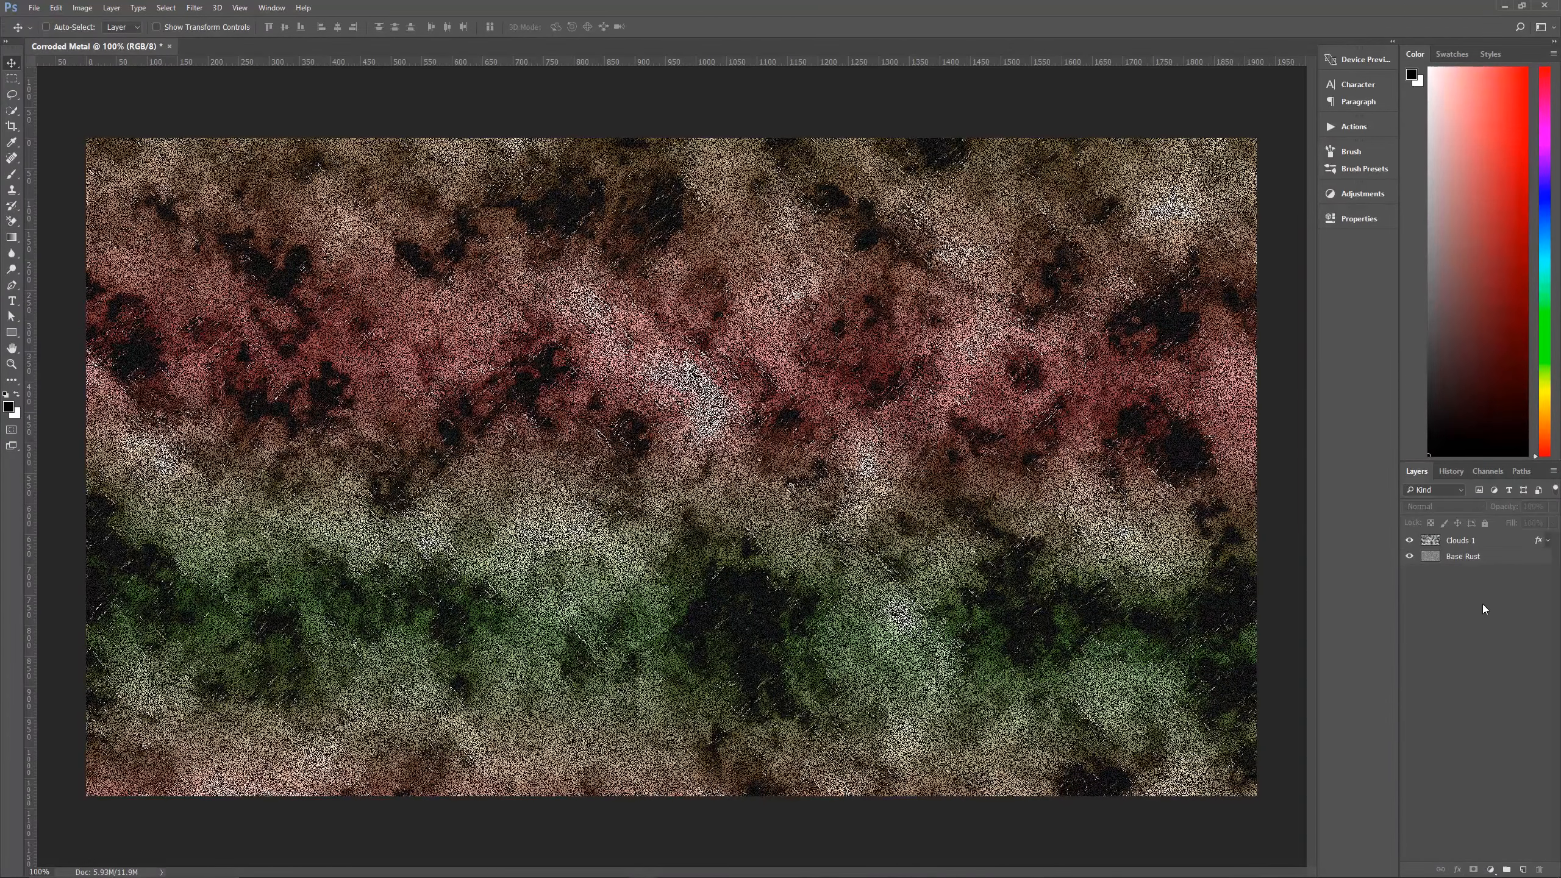
key("ctrl")
key("ctrl+shift+alt+n")
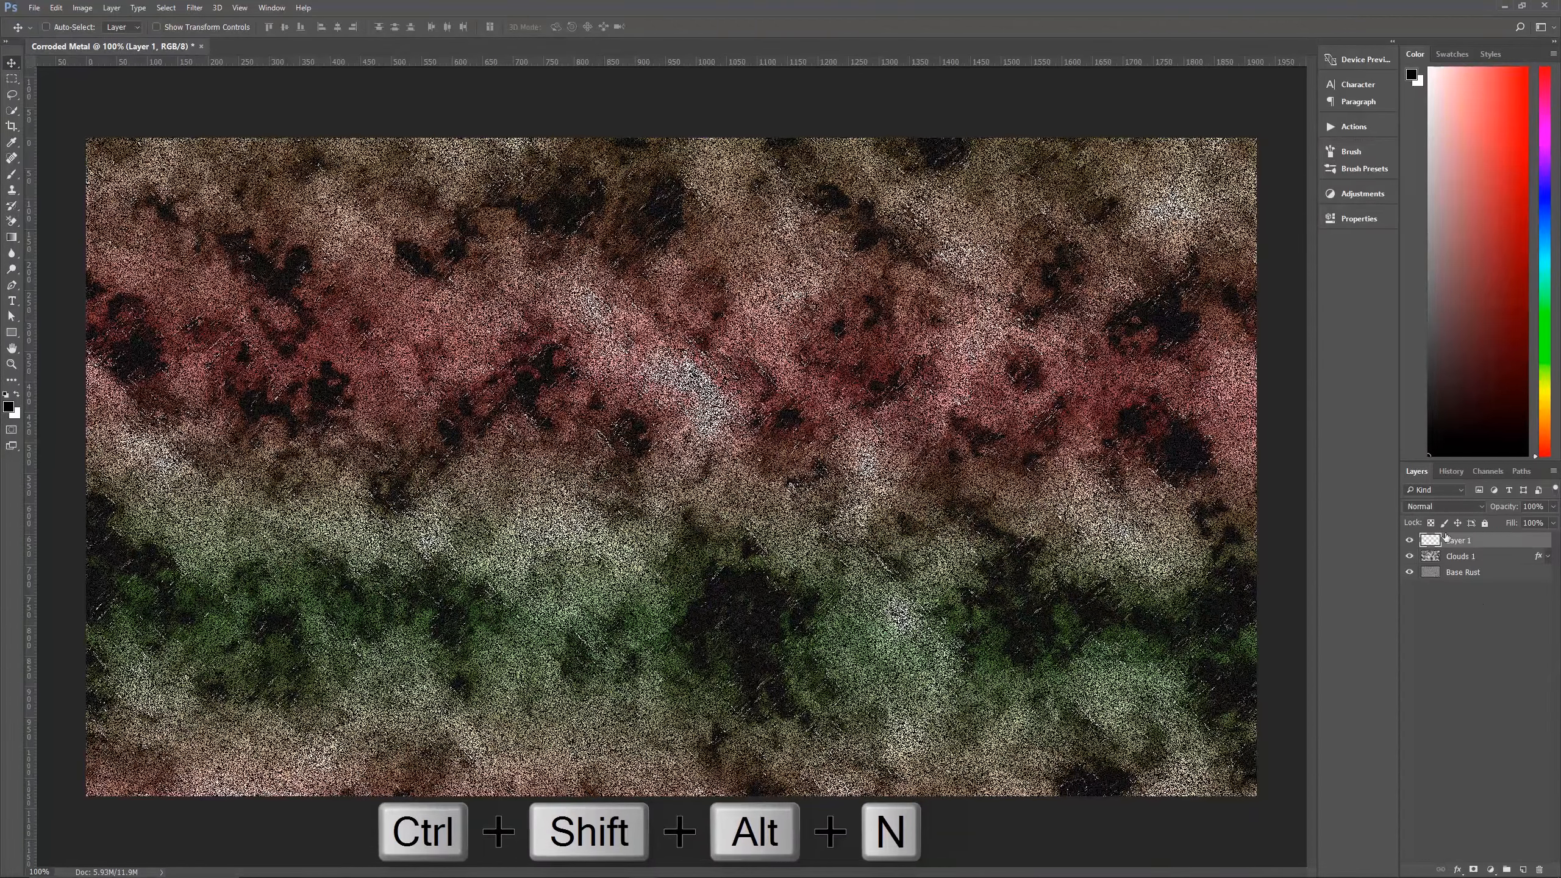
double_click(1460, 541)
type("Clouds 2")
left_click(1489, 607)
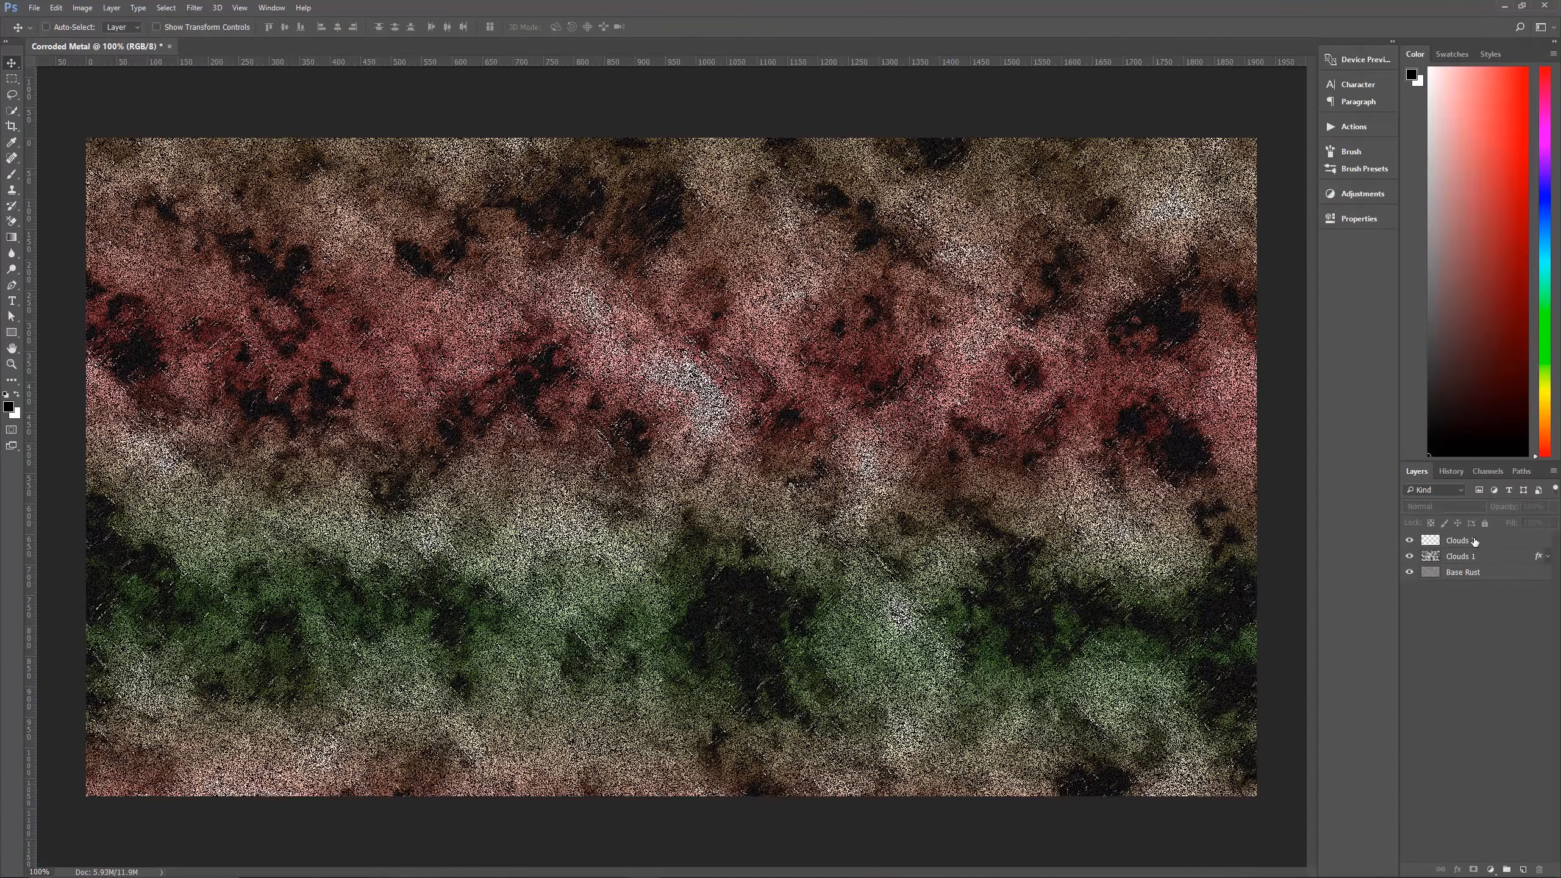
Render clouds on the Clouds 2 layer and invert its tones.
left_click(1455, 542)
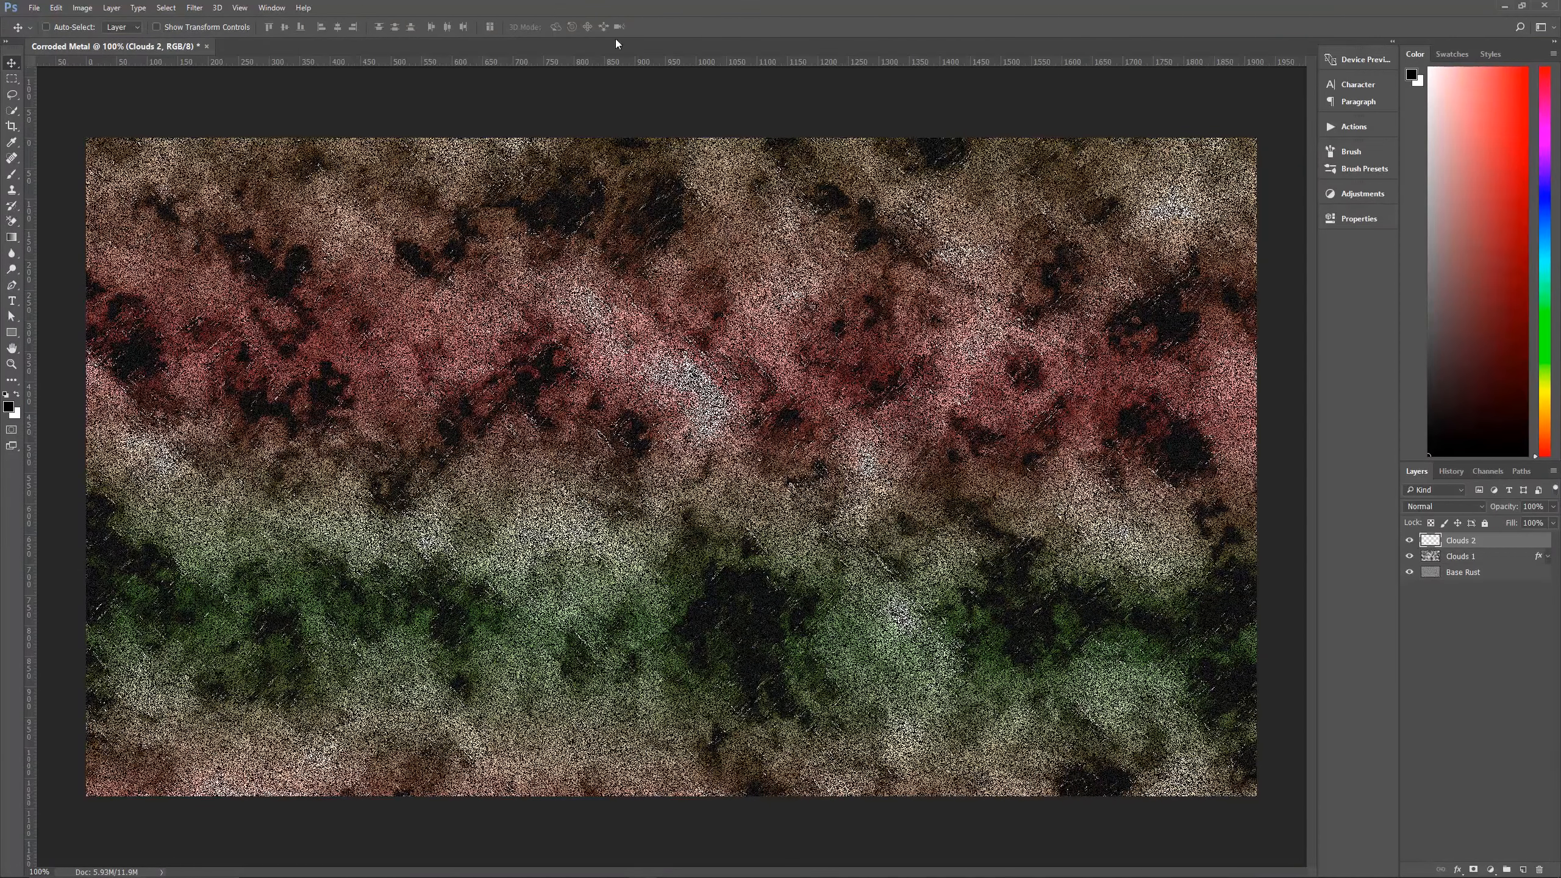
left_click(194, 7)
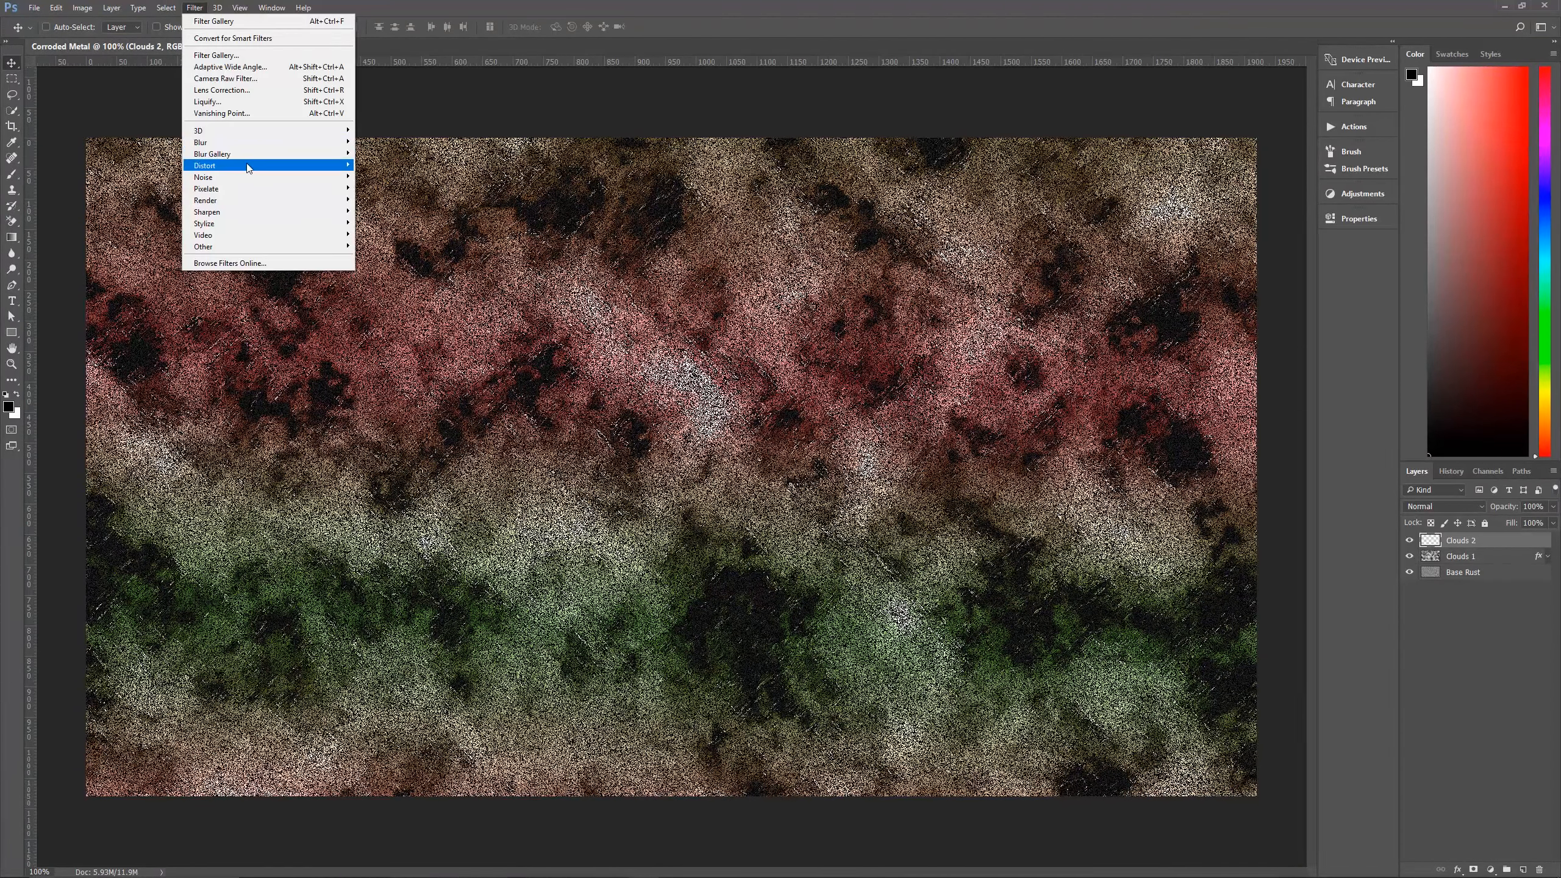
mouse_move(270, 200)
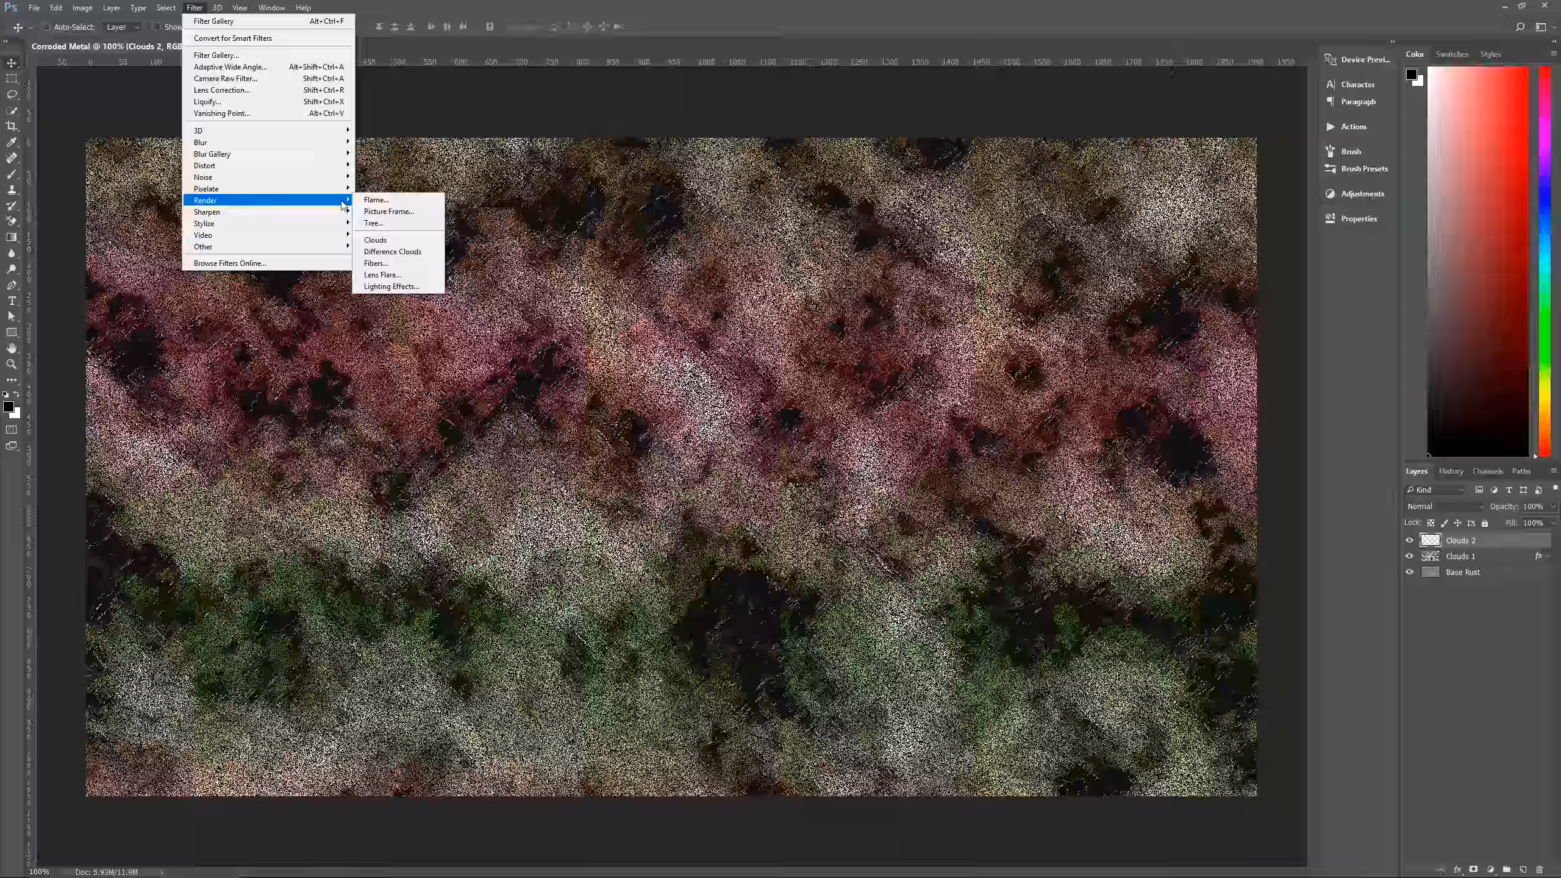
left_click(405, 240)
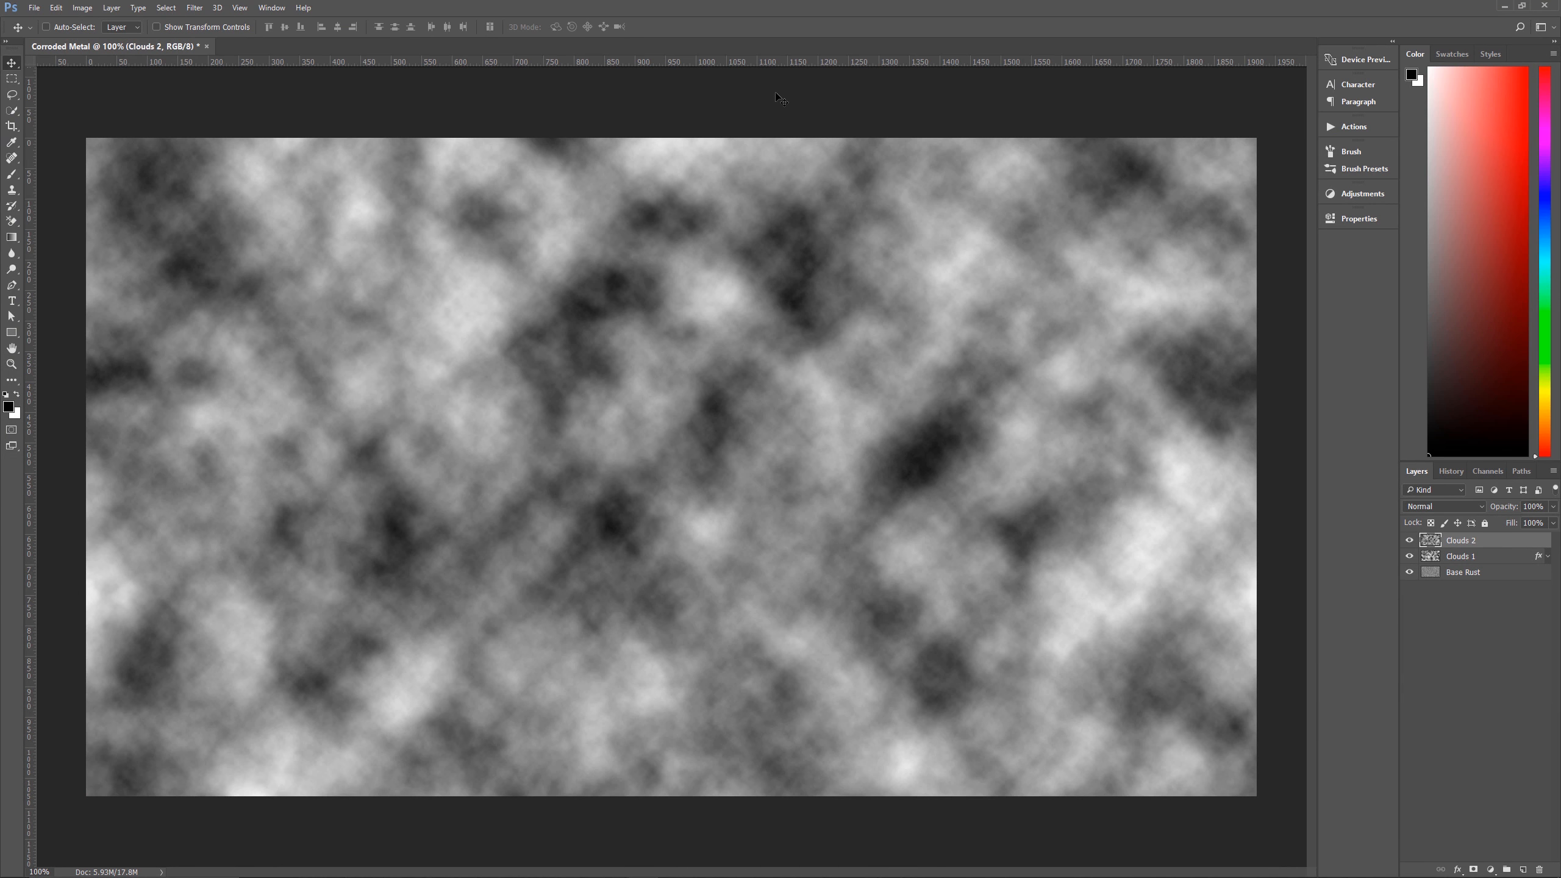
key("ctrl")
key("ctrl+i")
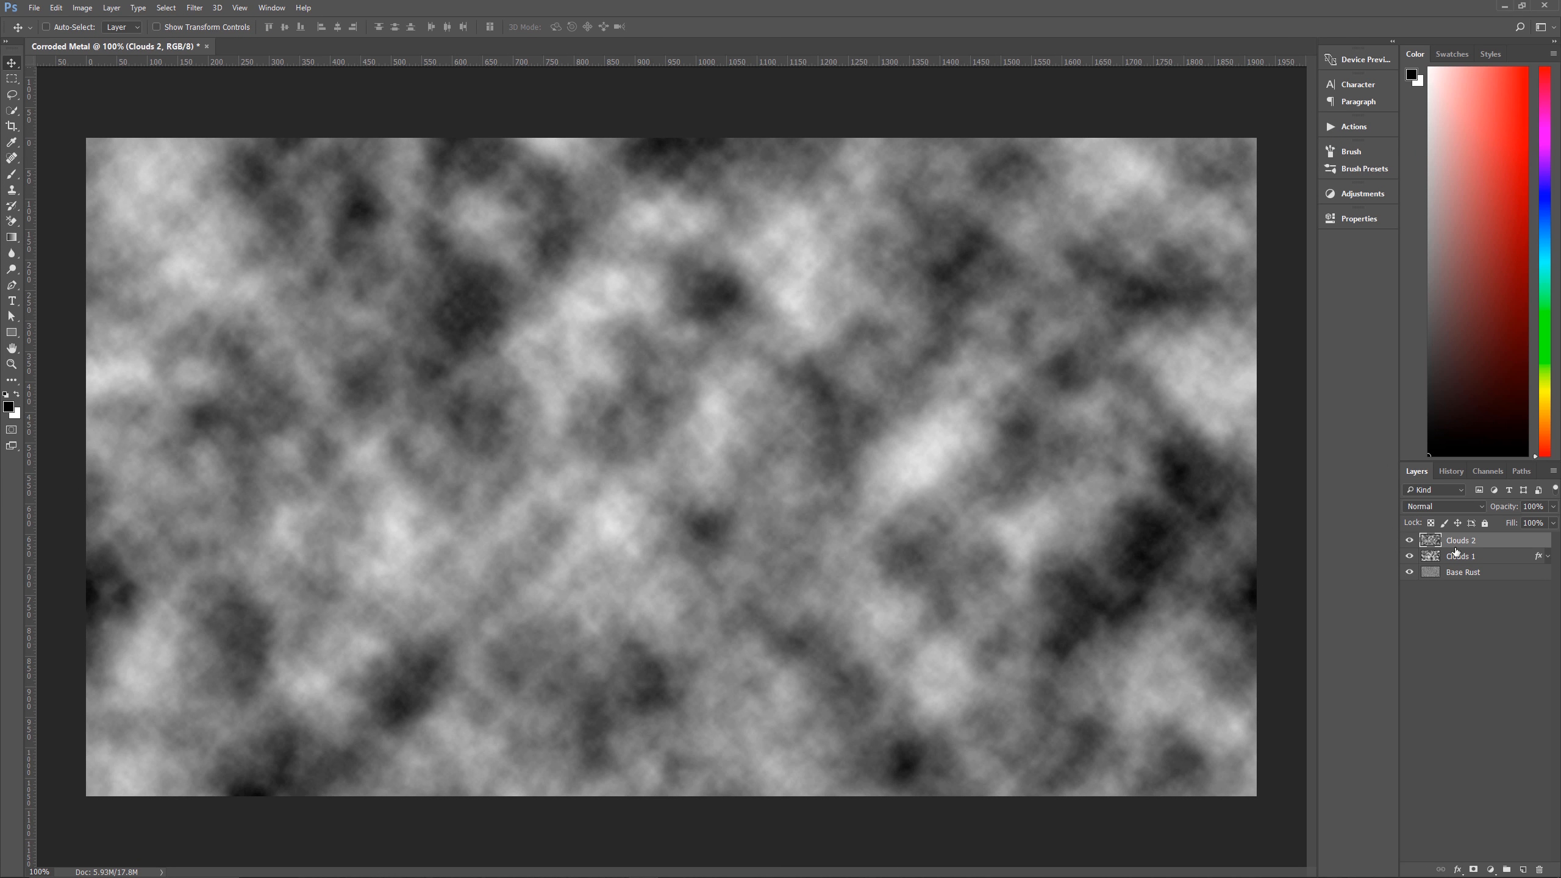
Open the choice of layer effects for the Clouds 2 layer.
left_click(1458, 870)
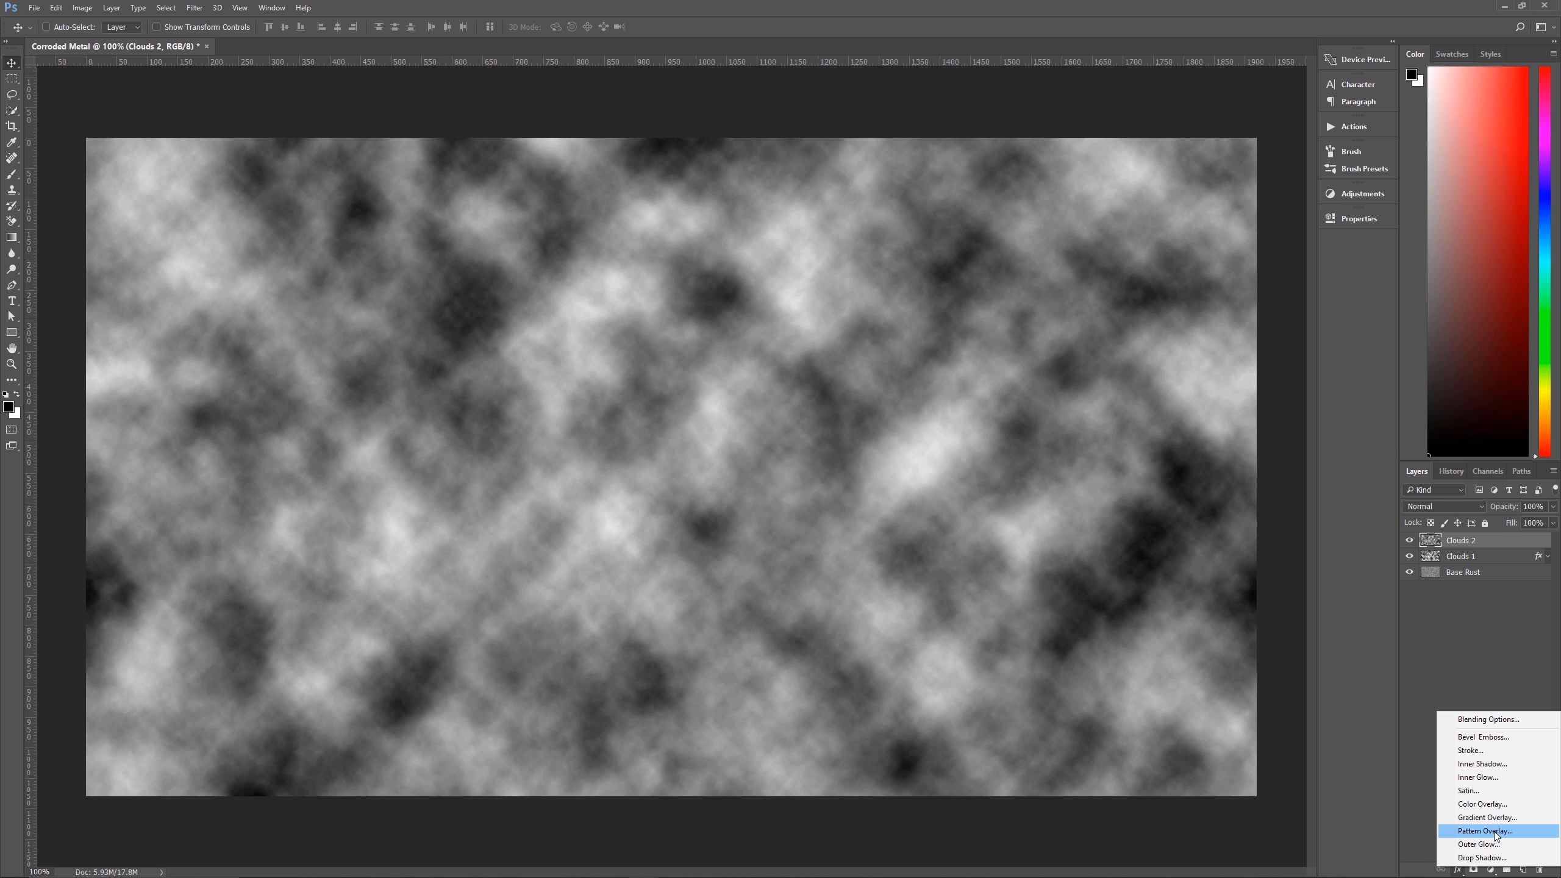
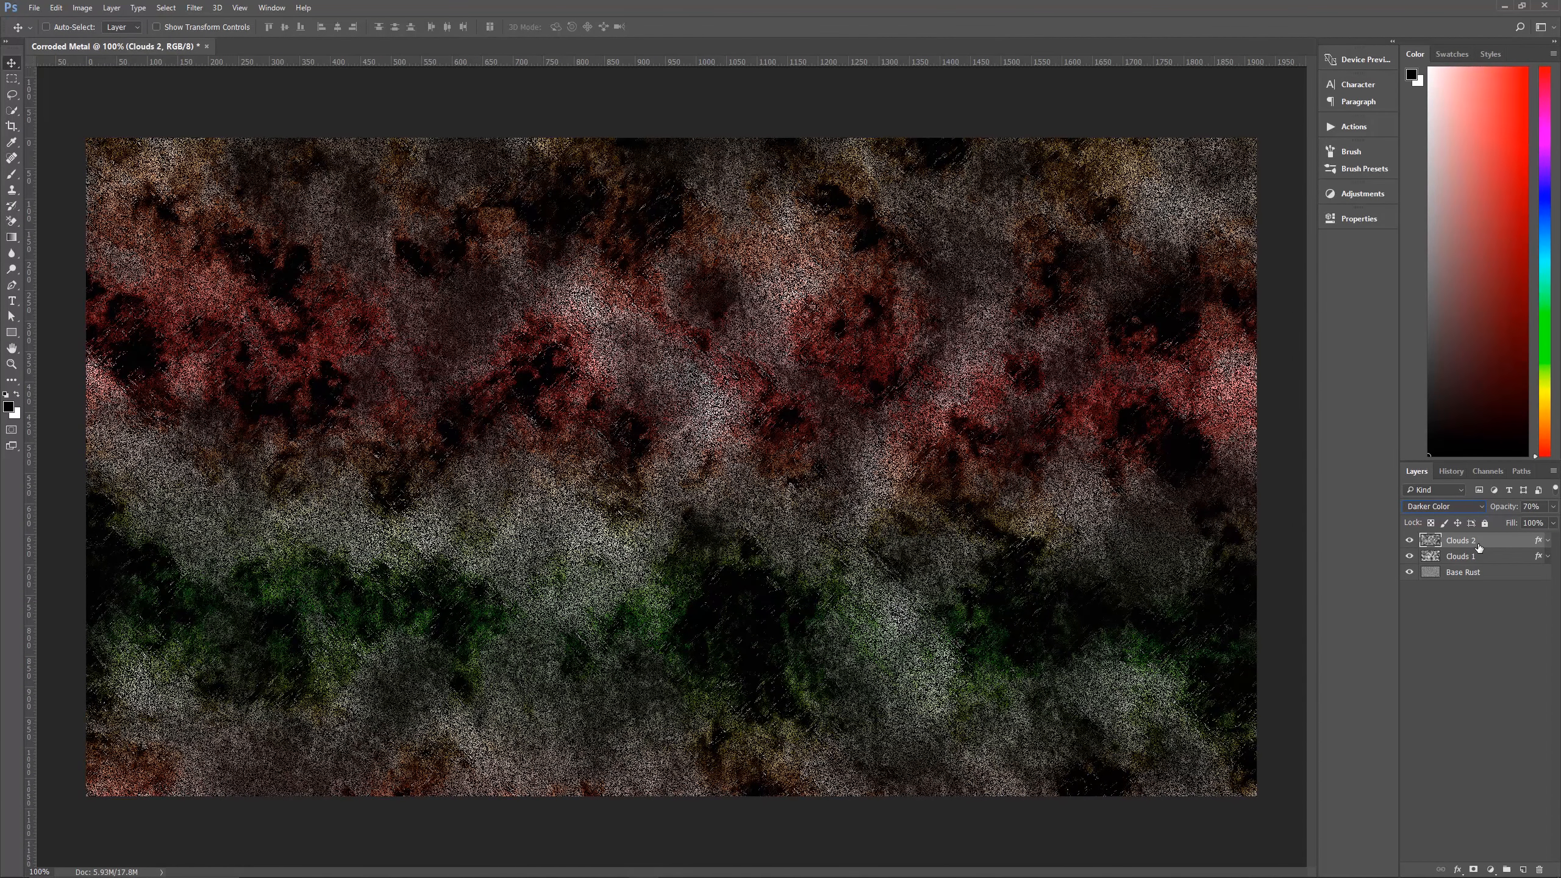
Create a new layer above Clouds 2 and name it Drips.
left_click(1479, 666)
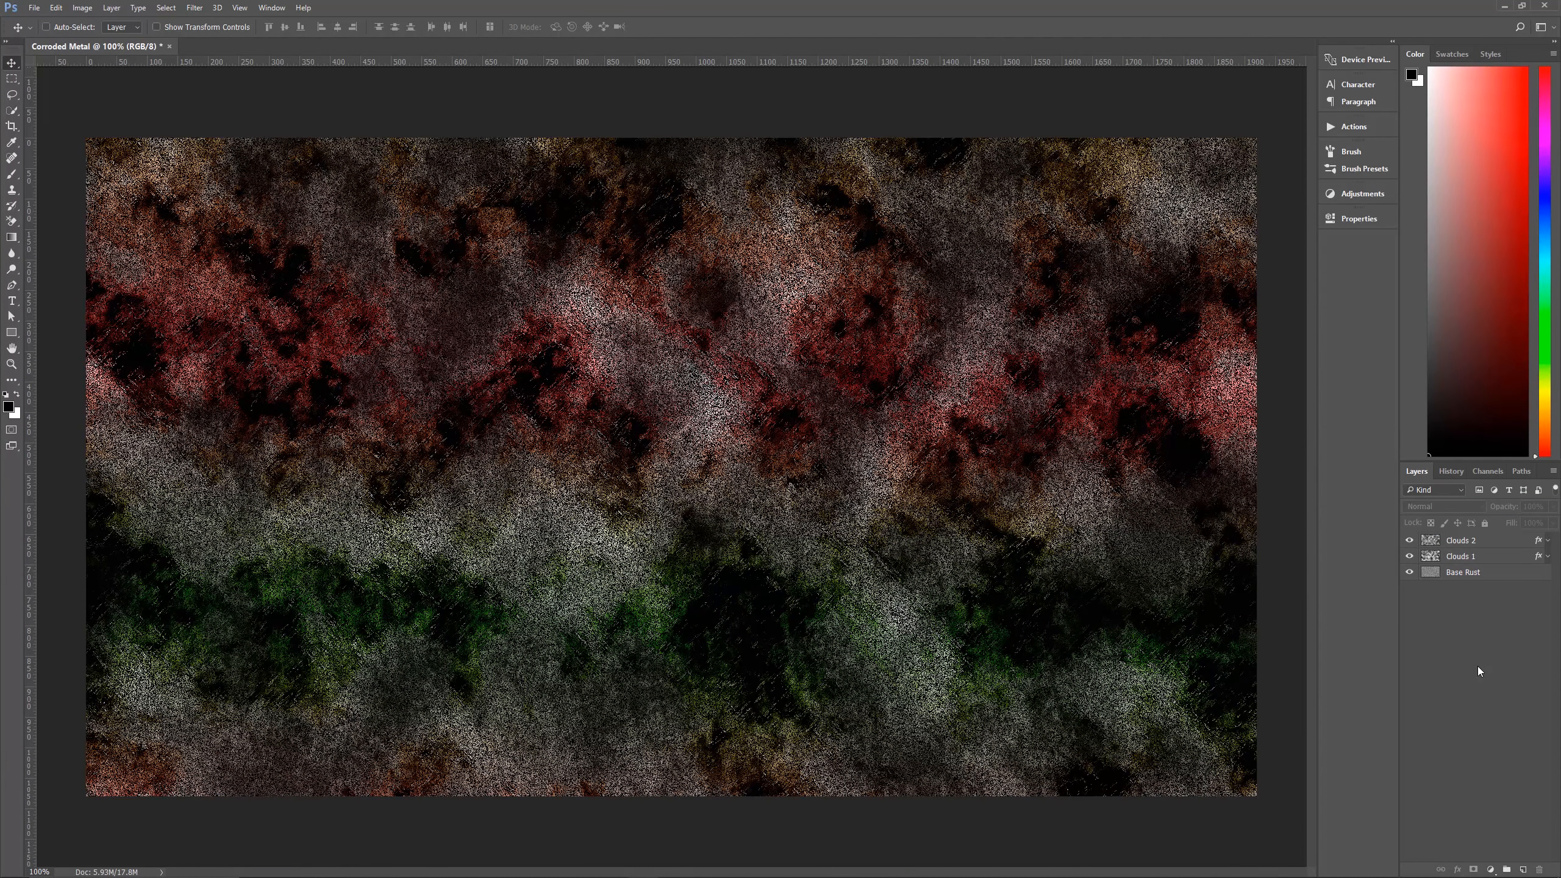
key("ctrl")
key("ctrl+shift+alt+n")
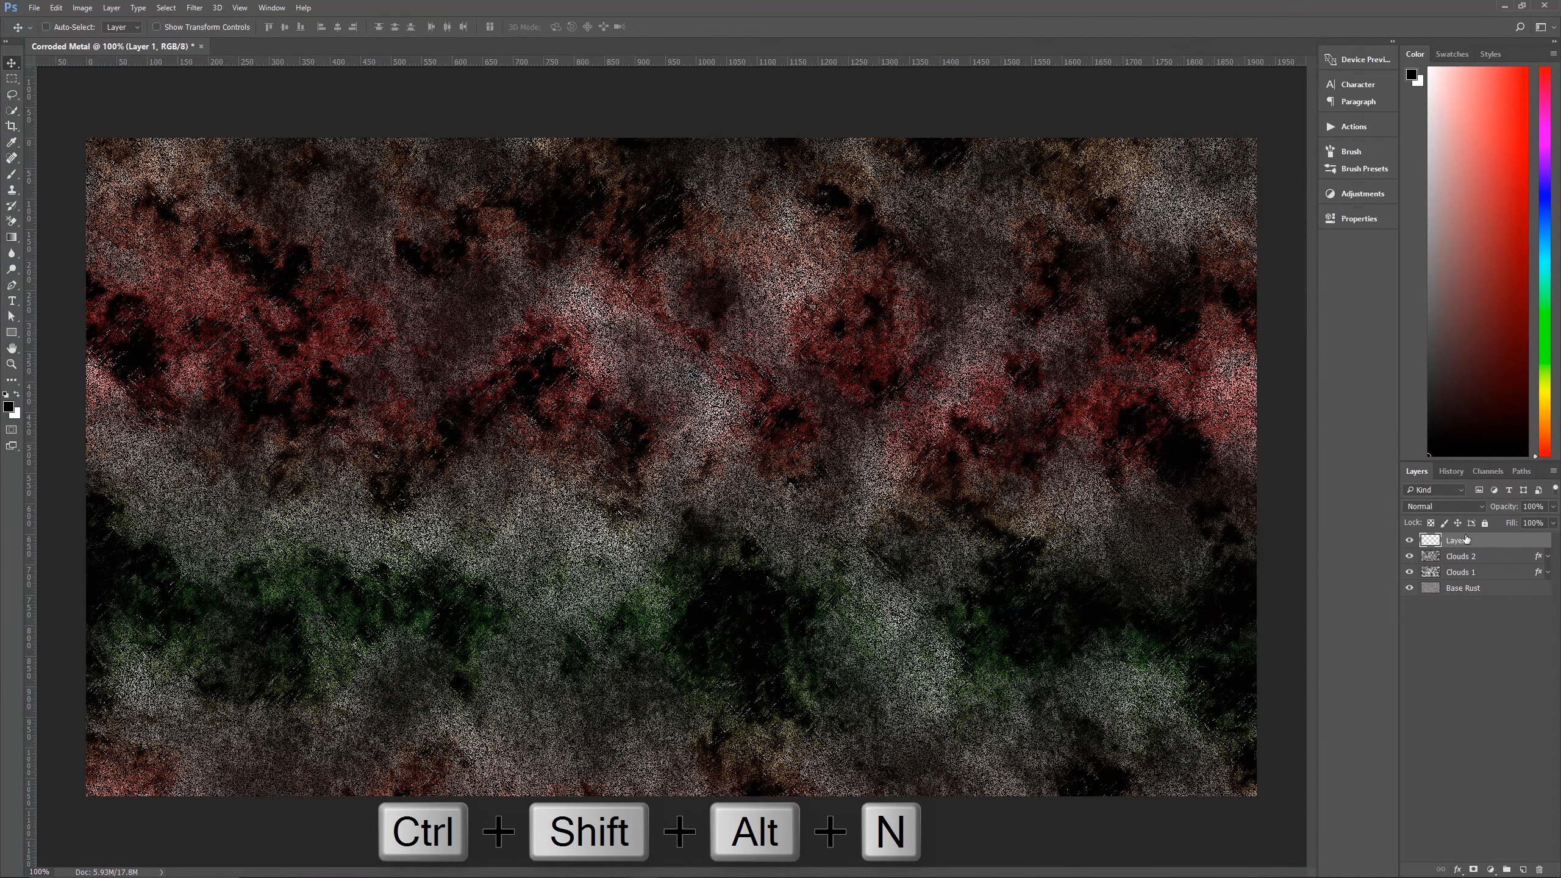
double_click(1463, 541)
type("Drips")
key("Return")
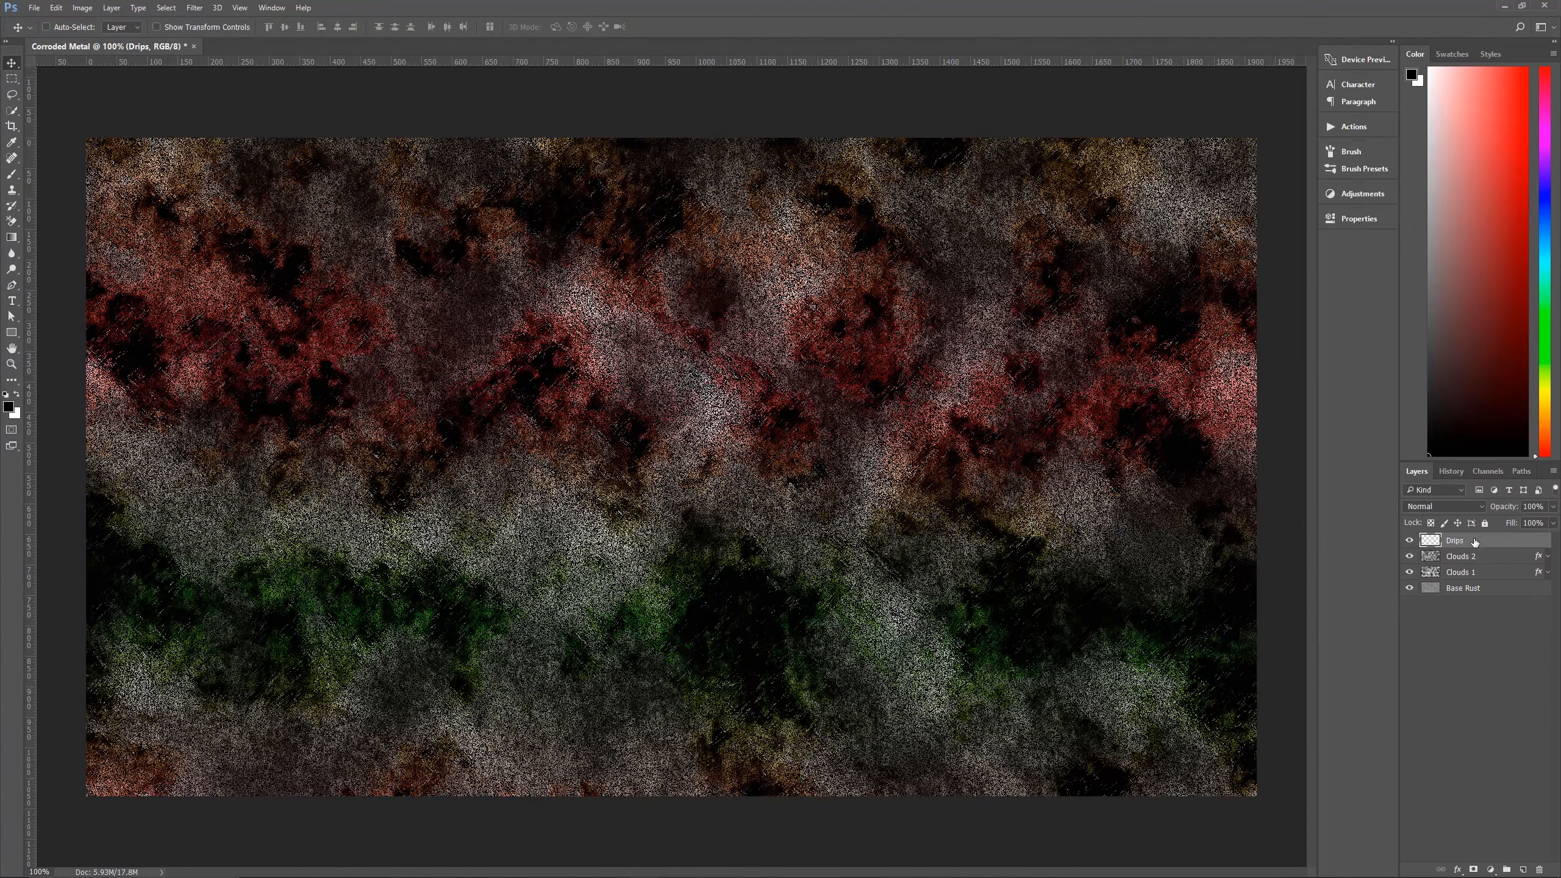
Render Fibers on the Drips layer with variance 10 and strength 5, randomizing until dark and light streaks are well mixed.
left_click(196, 9)
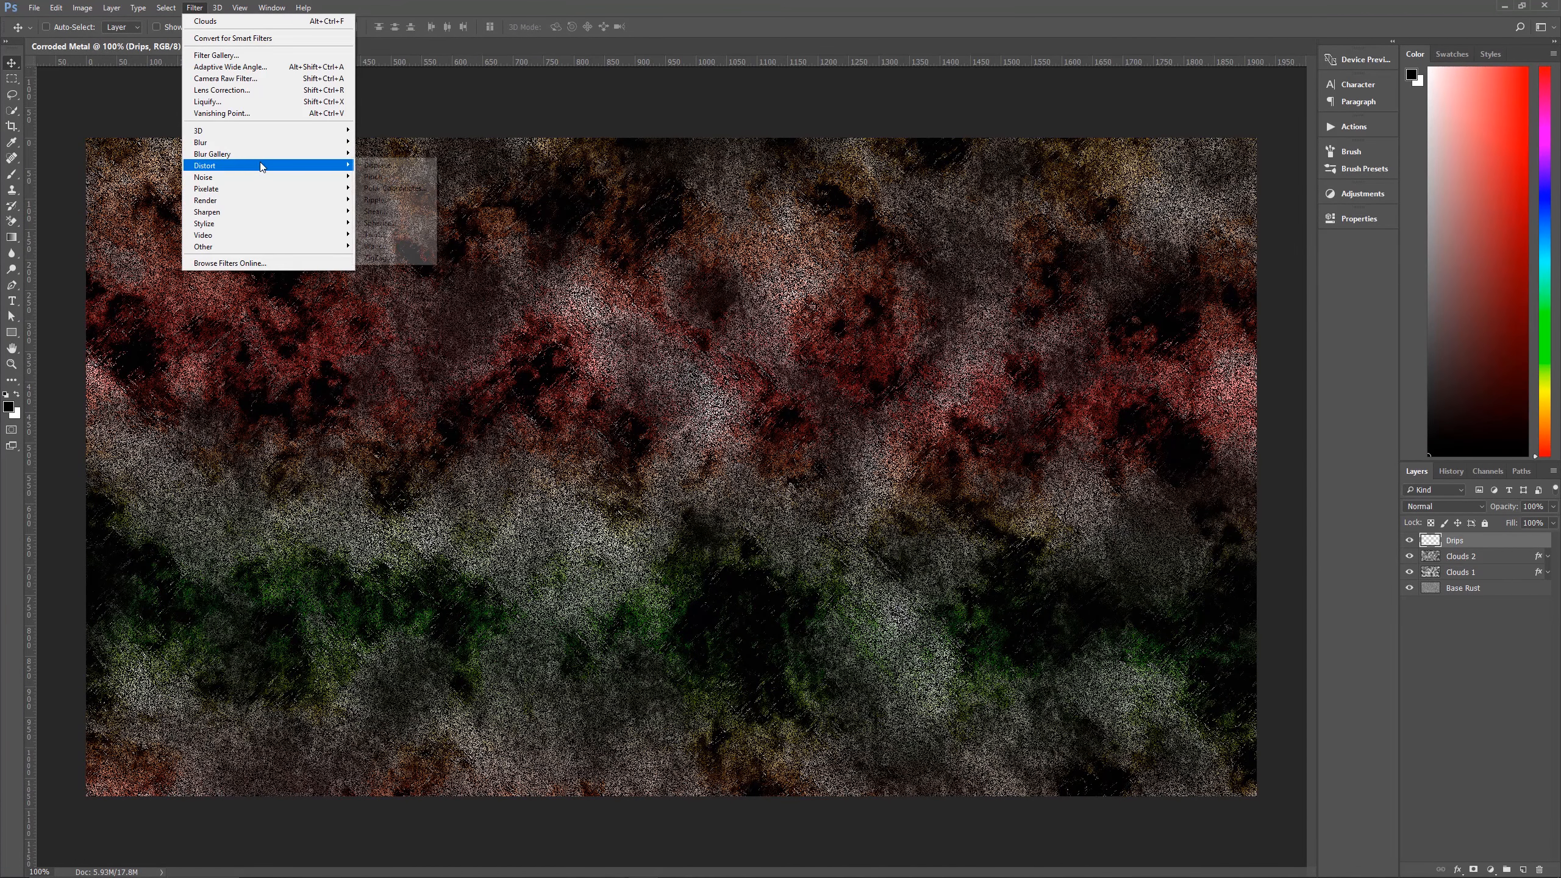
mouse_move(303, 201)
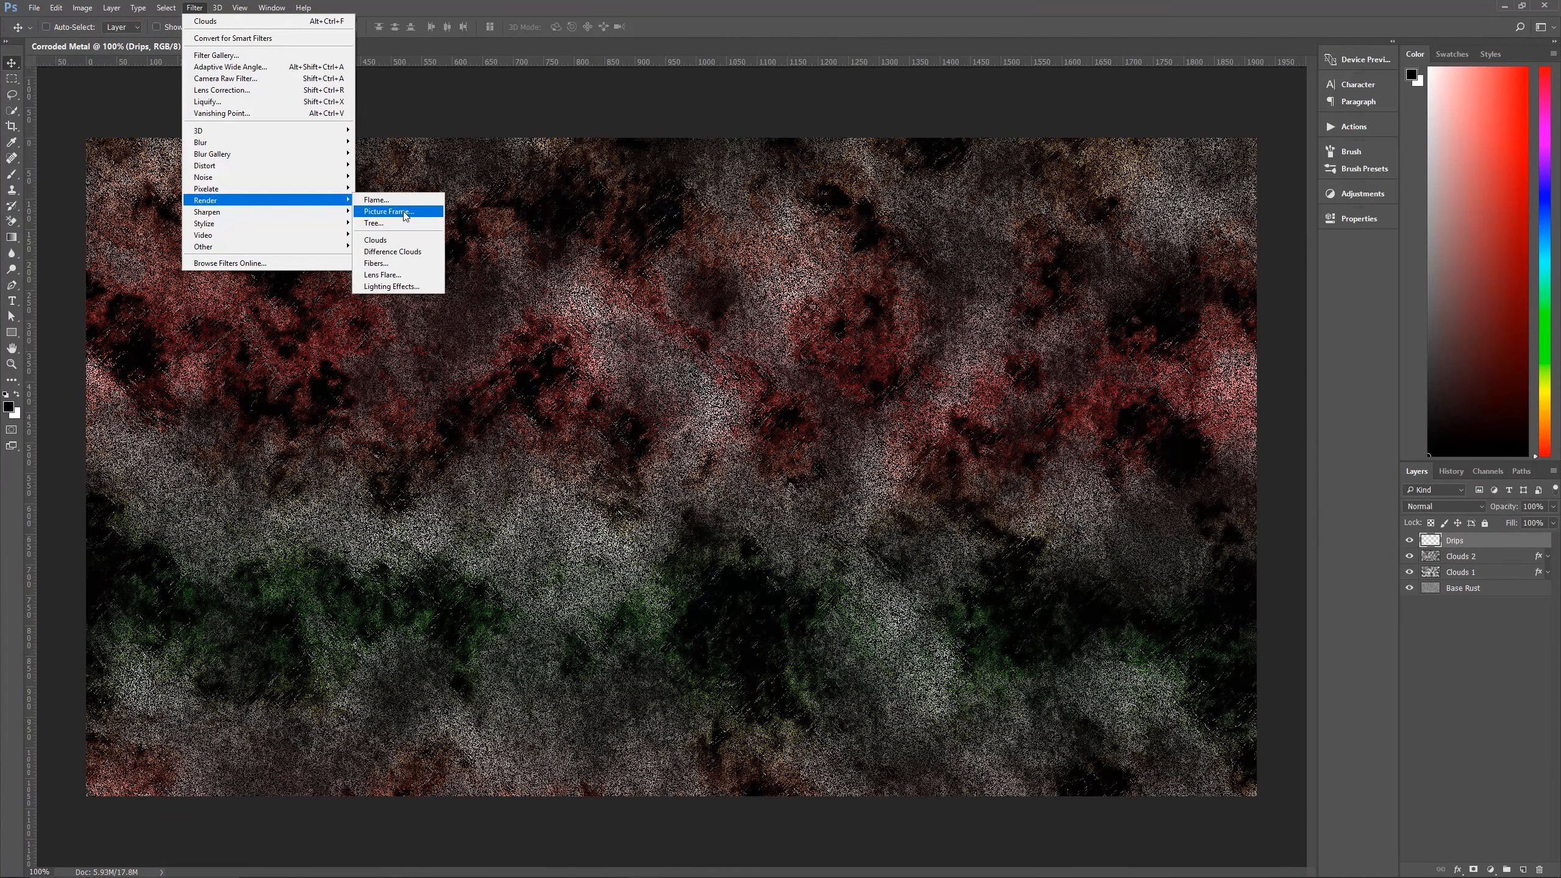
left_click(398, 265)
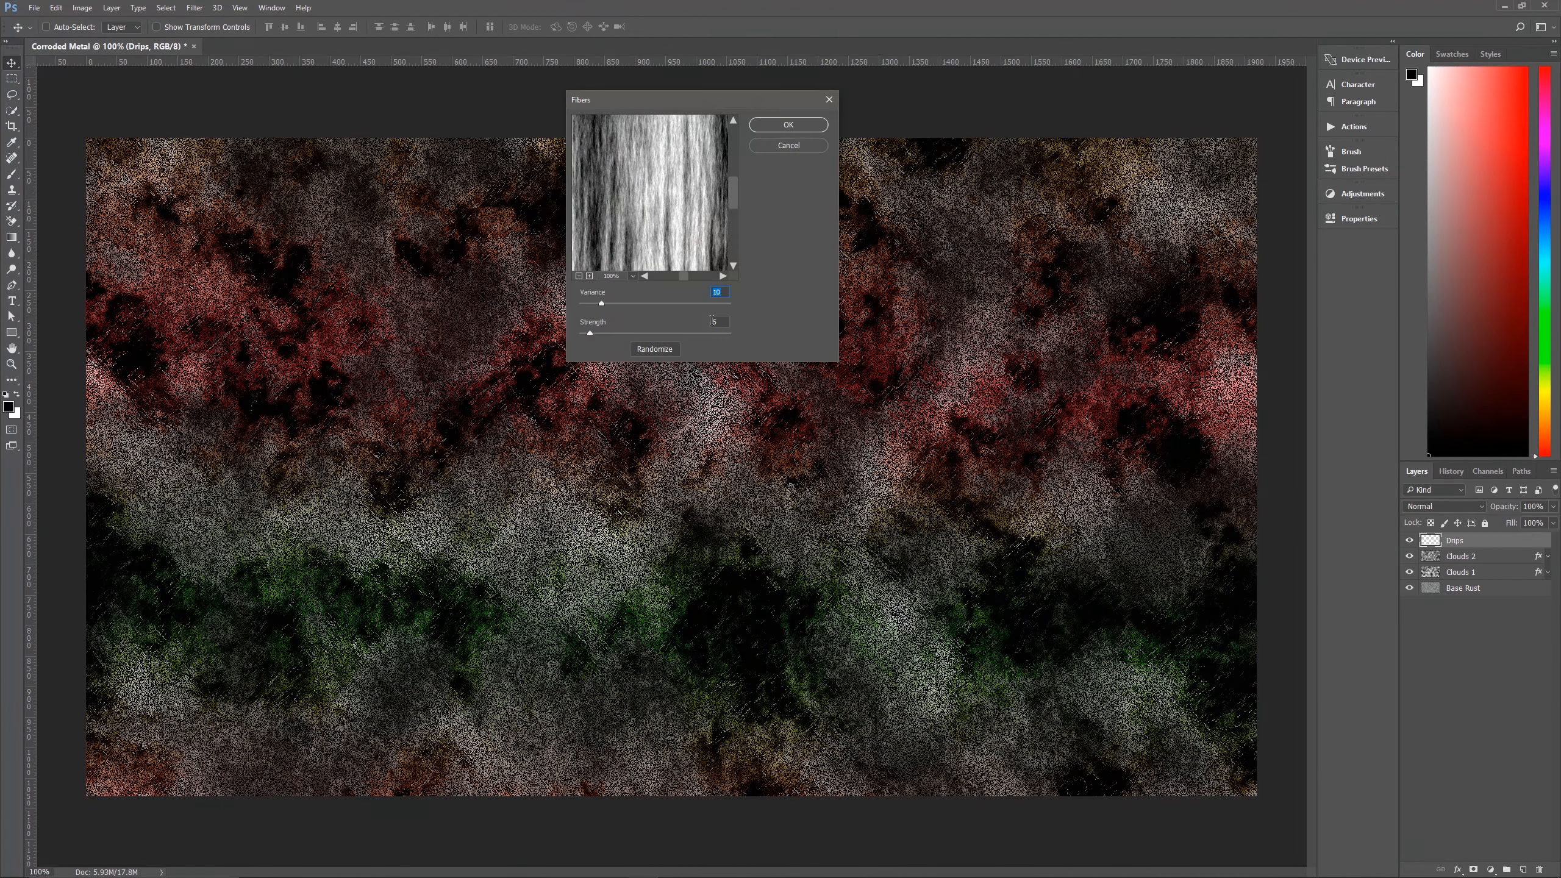
left_click(579, 276)
left_click(579, 276)
left_click(579, 277)
left_click(579, 276)
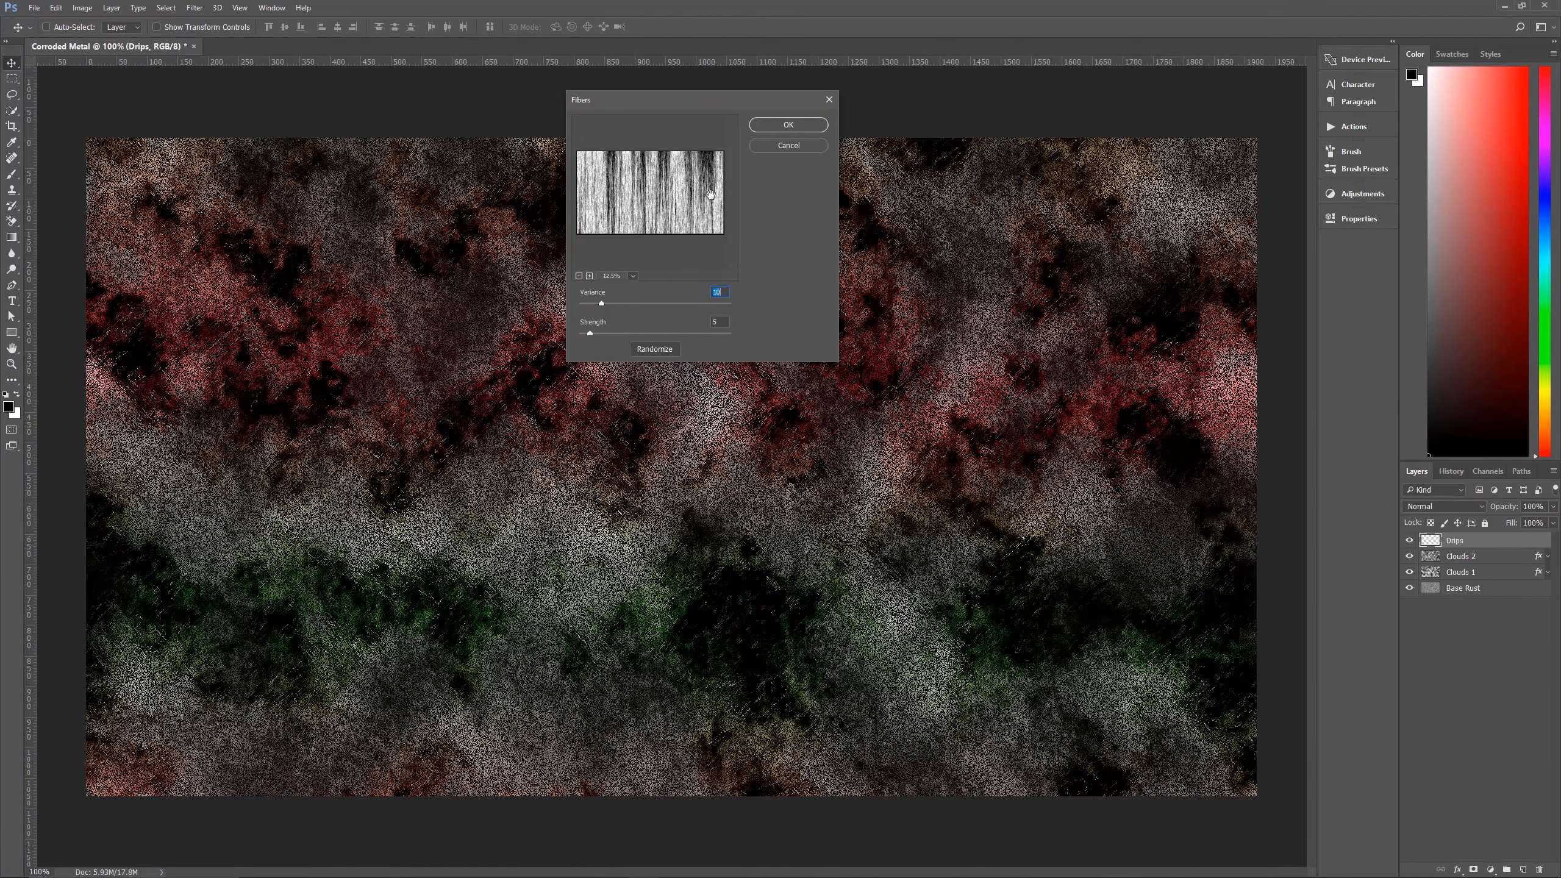
left_click(666, 350)
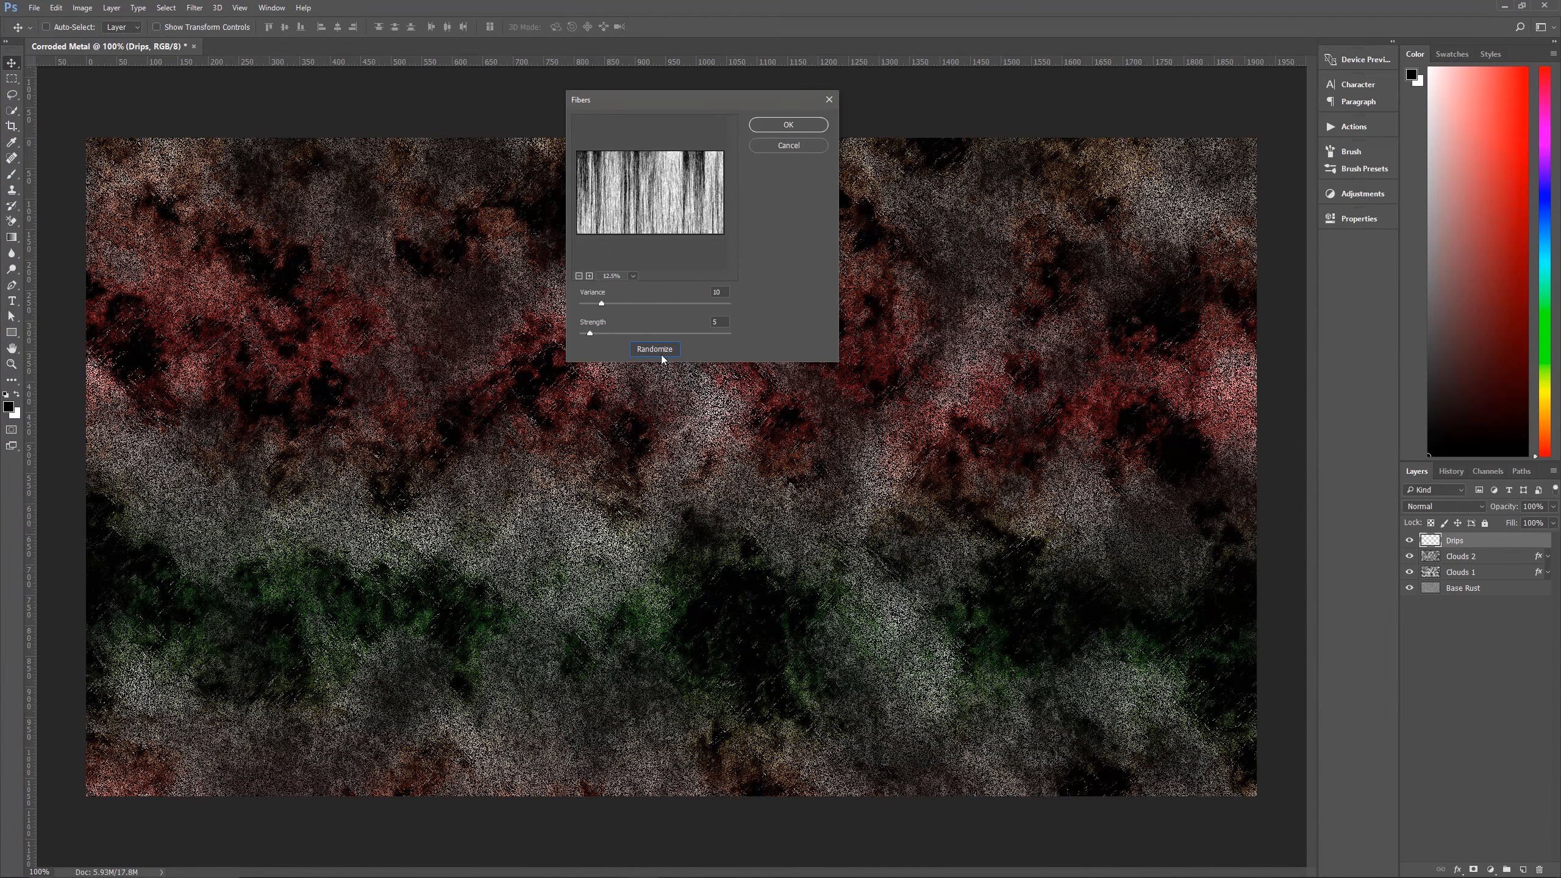
left_click(662, 354)
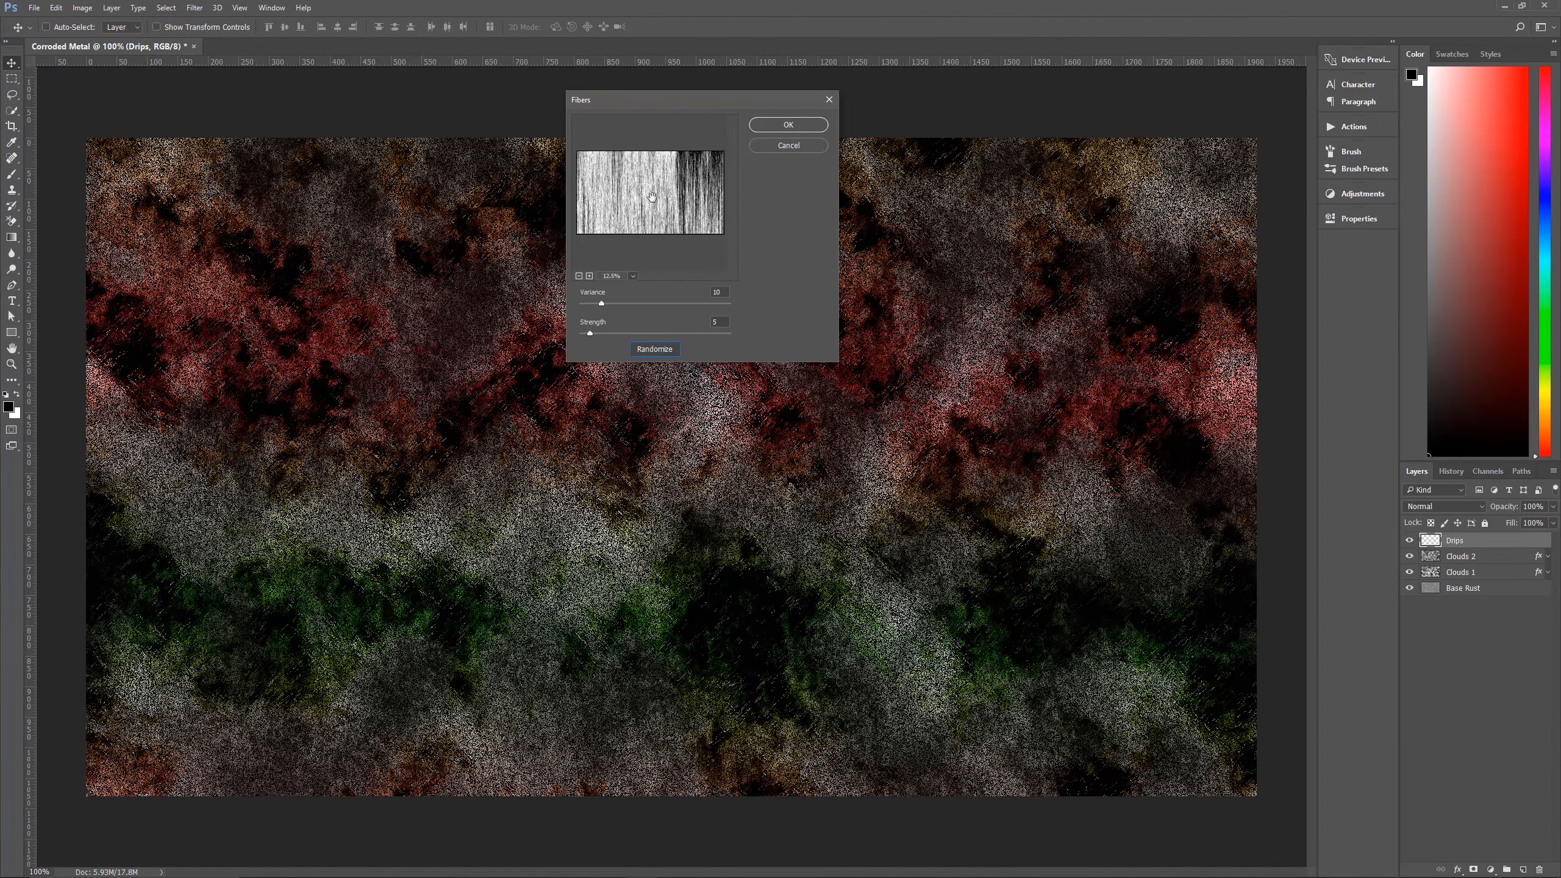
left_click(663, 351)
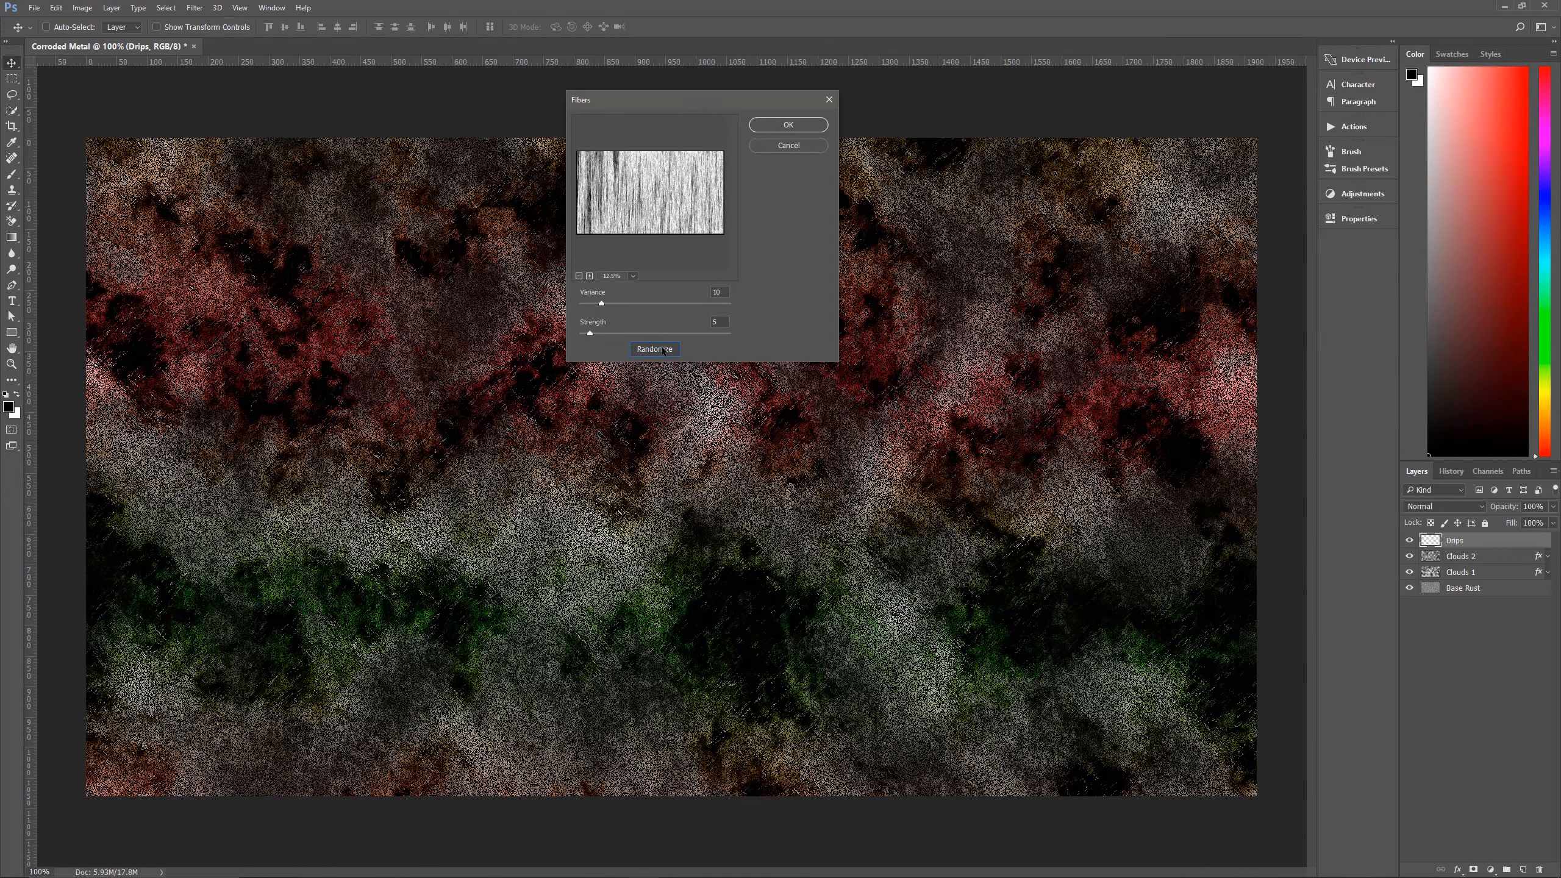
left_click(663, 351)
left_click(662, 352)
left_click(662, 351)
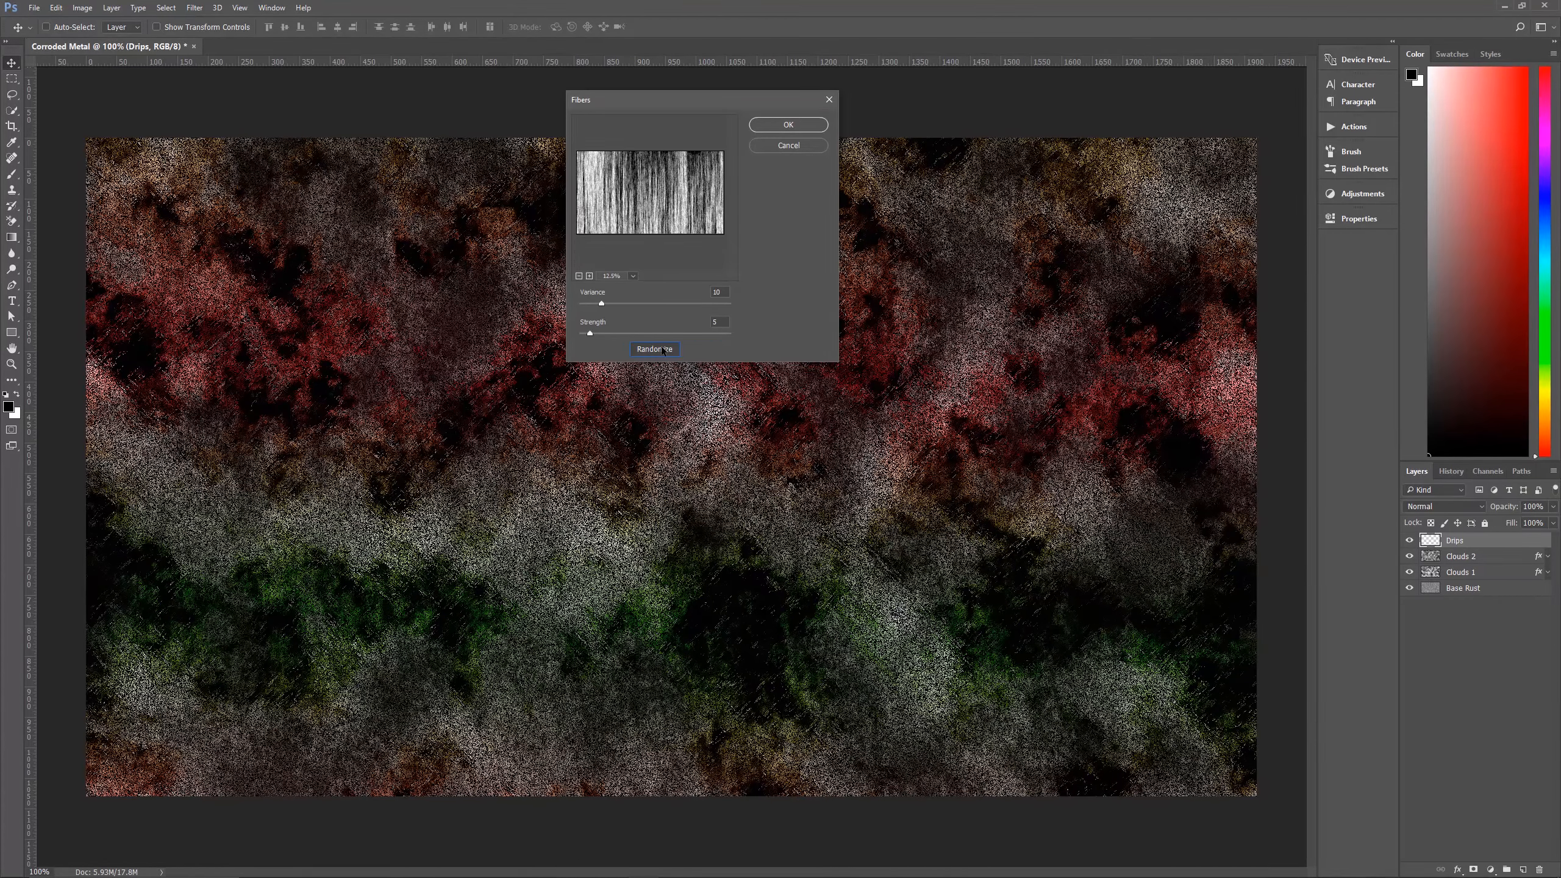
left_click(663, 350)
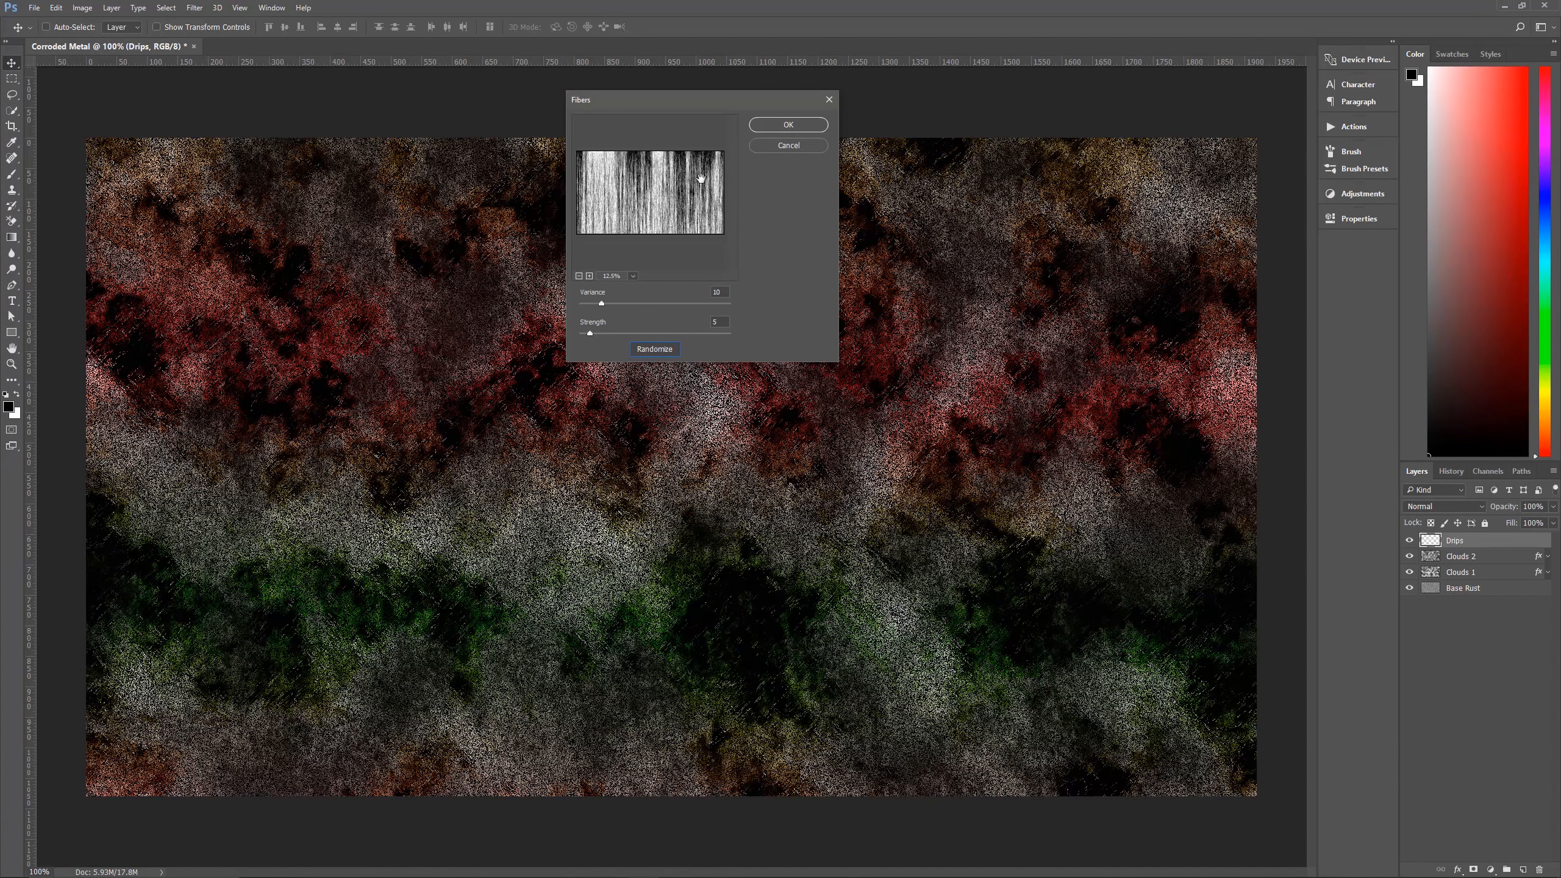
left_click(788, 125)
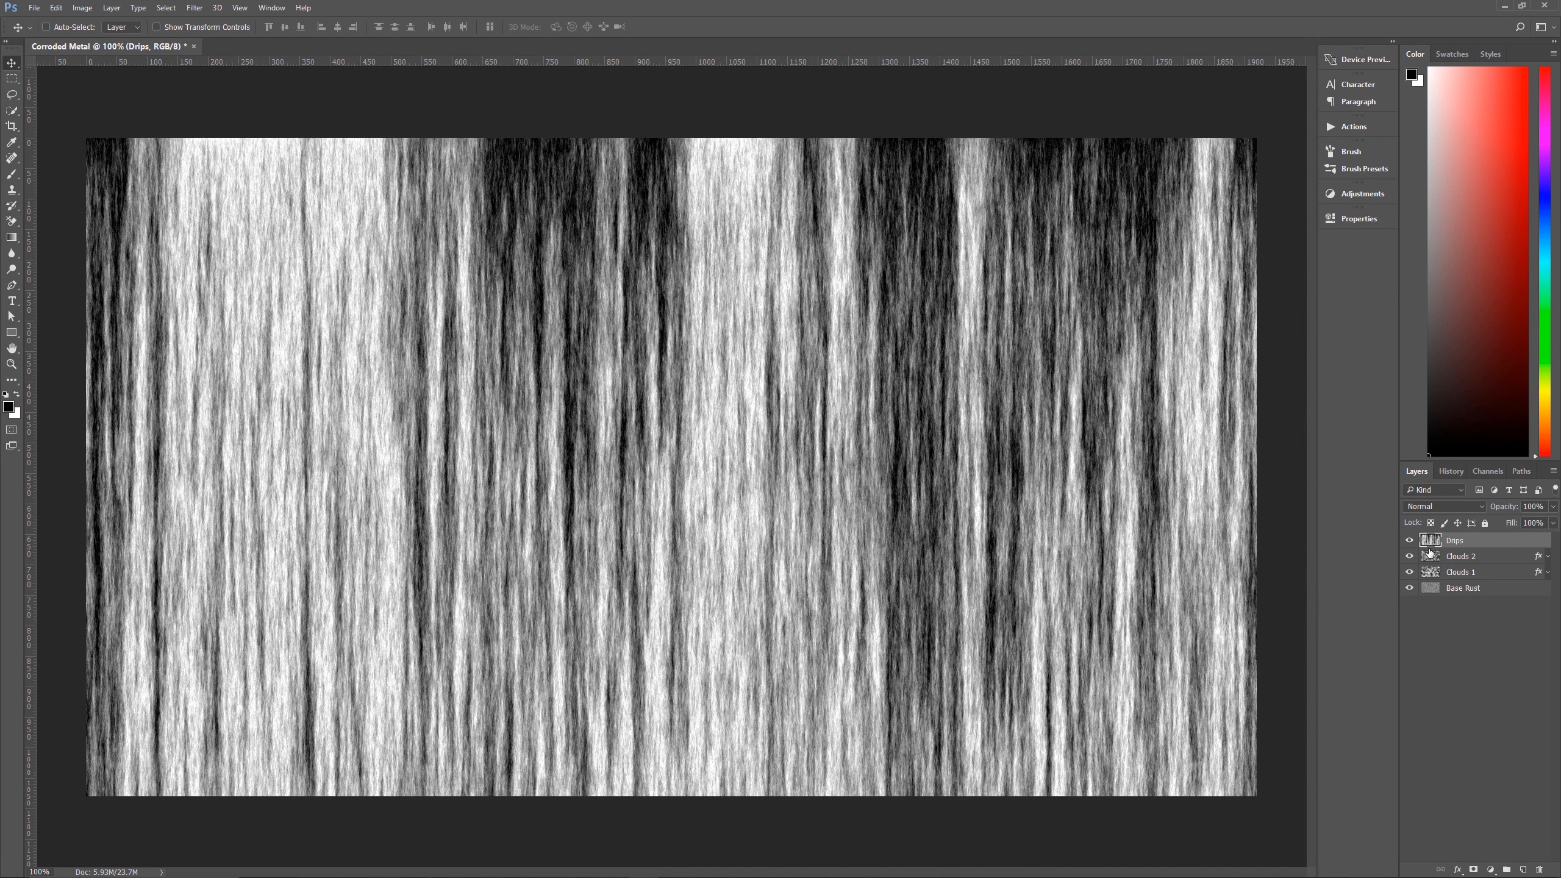
Set the Drips layer to Color Dodge blending at 75% opacity.
left_click(1434, 507)
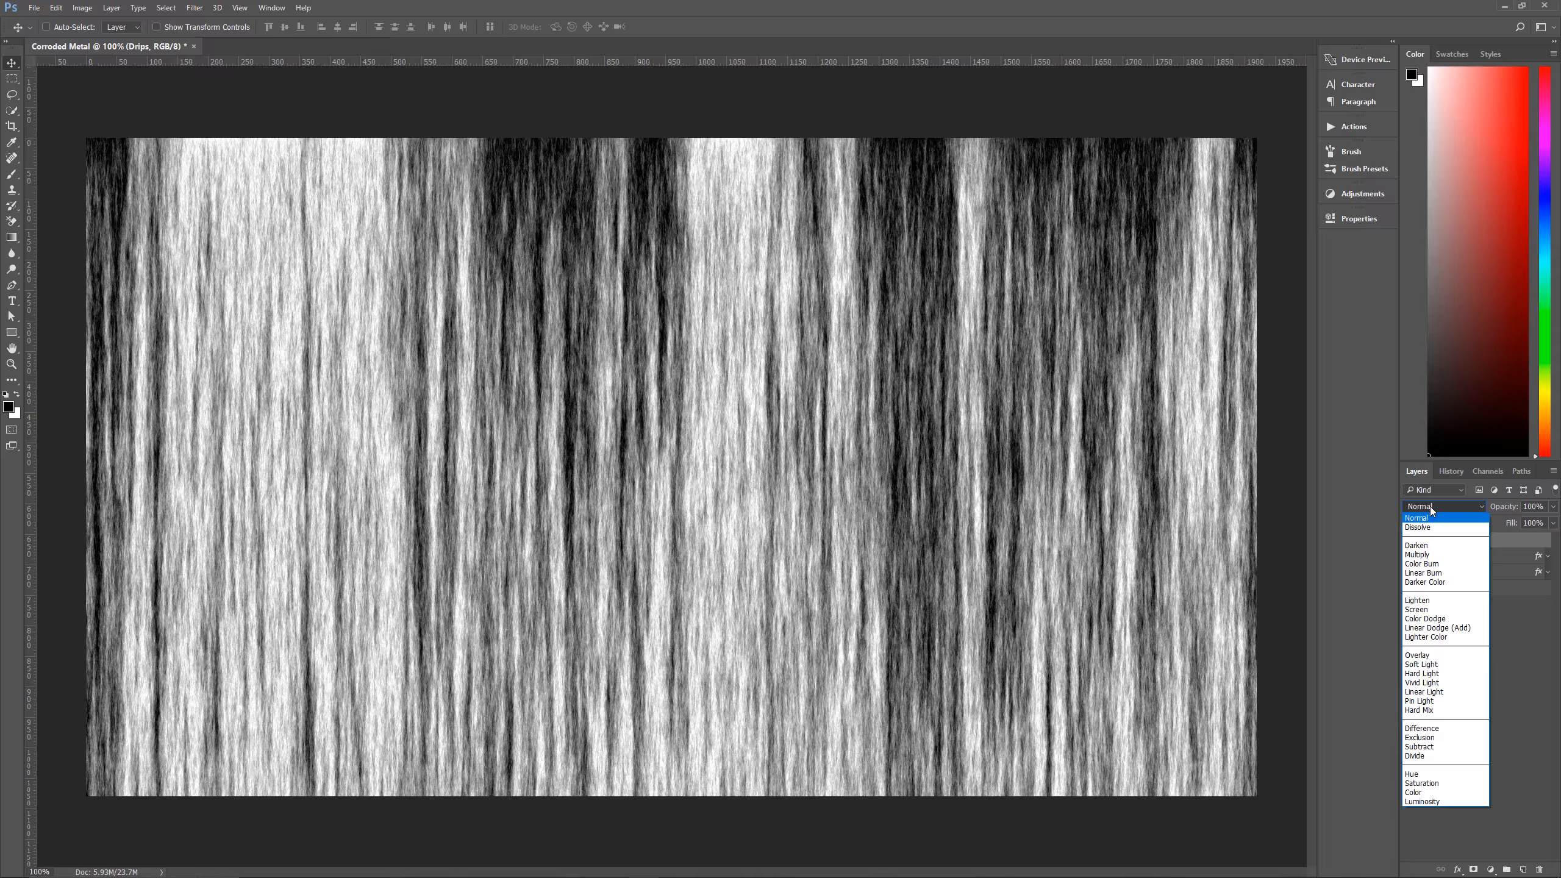
left_click(1426, 618)
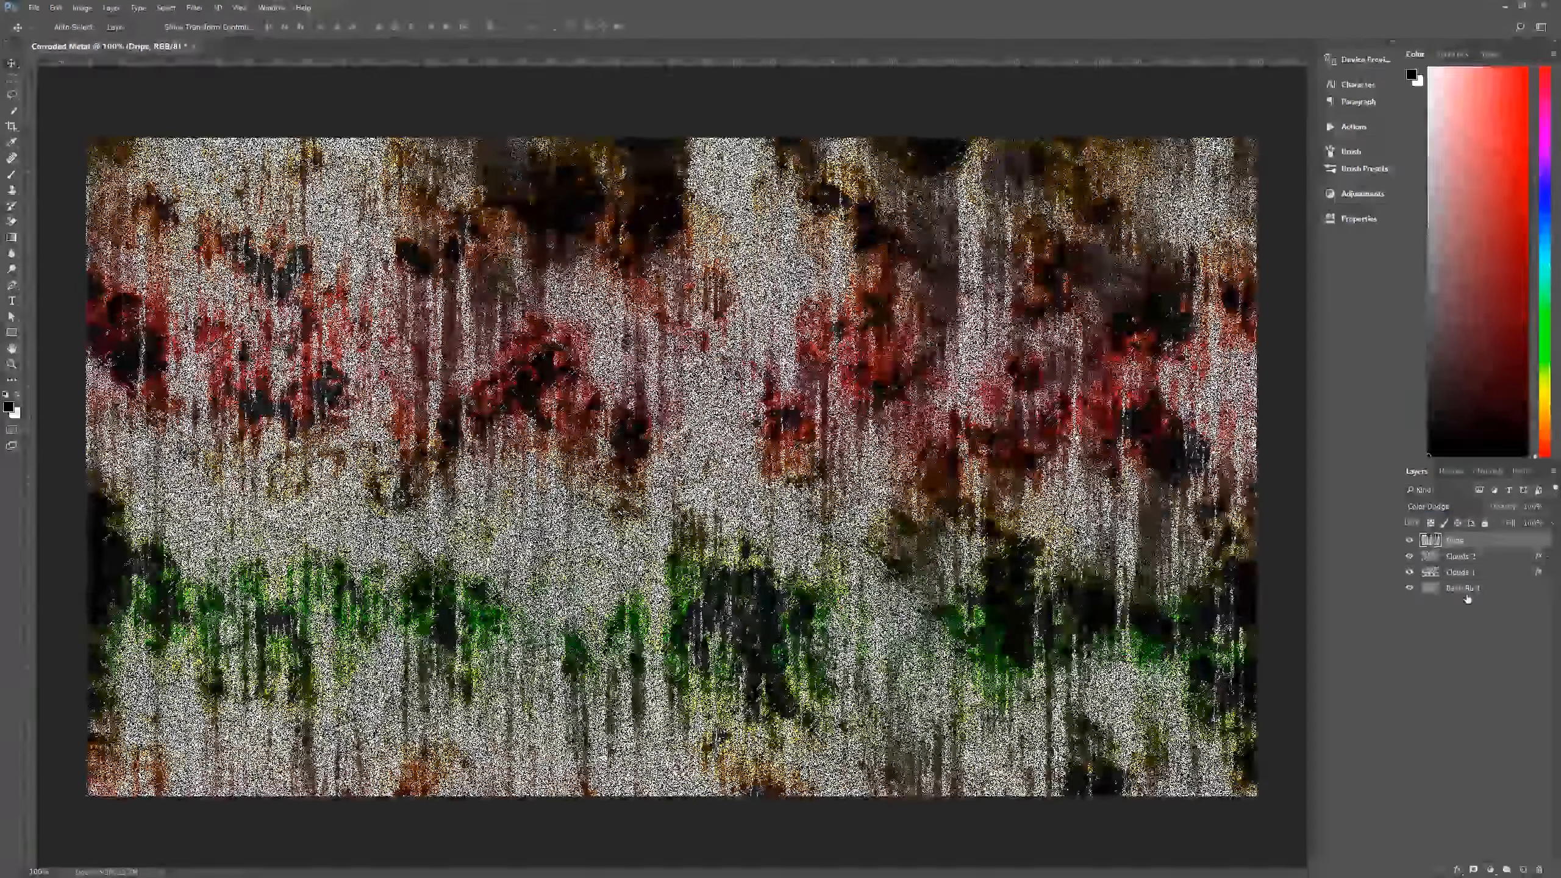
left_click(1540, 508)
type("75")
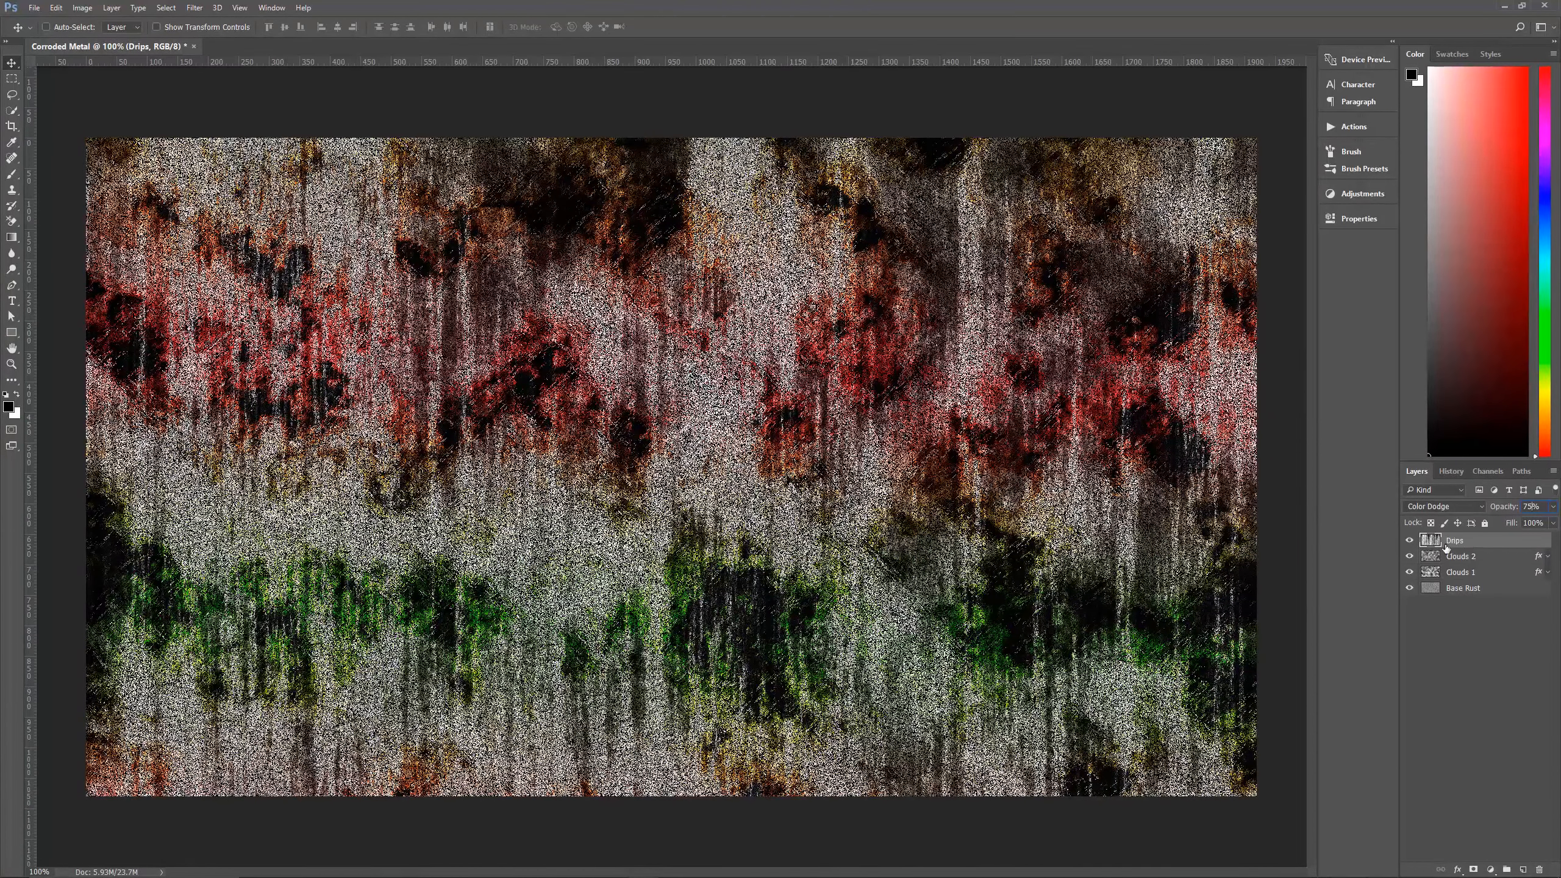
Convert all four layers from Drips to Base Rust into one smart object and name it Corroded Metal.
left_click(1496, 592, "shift")
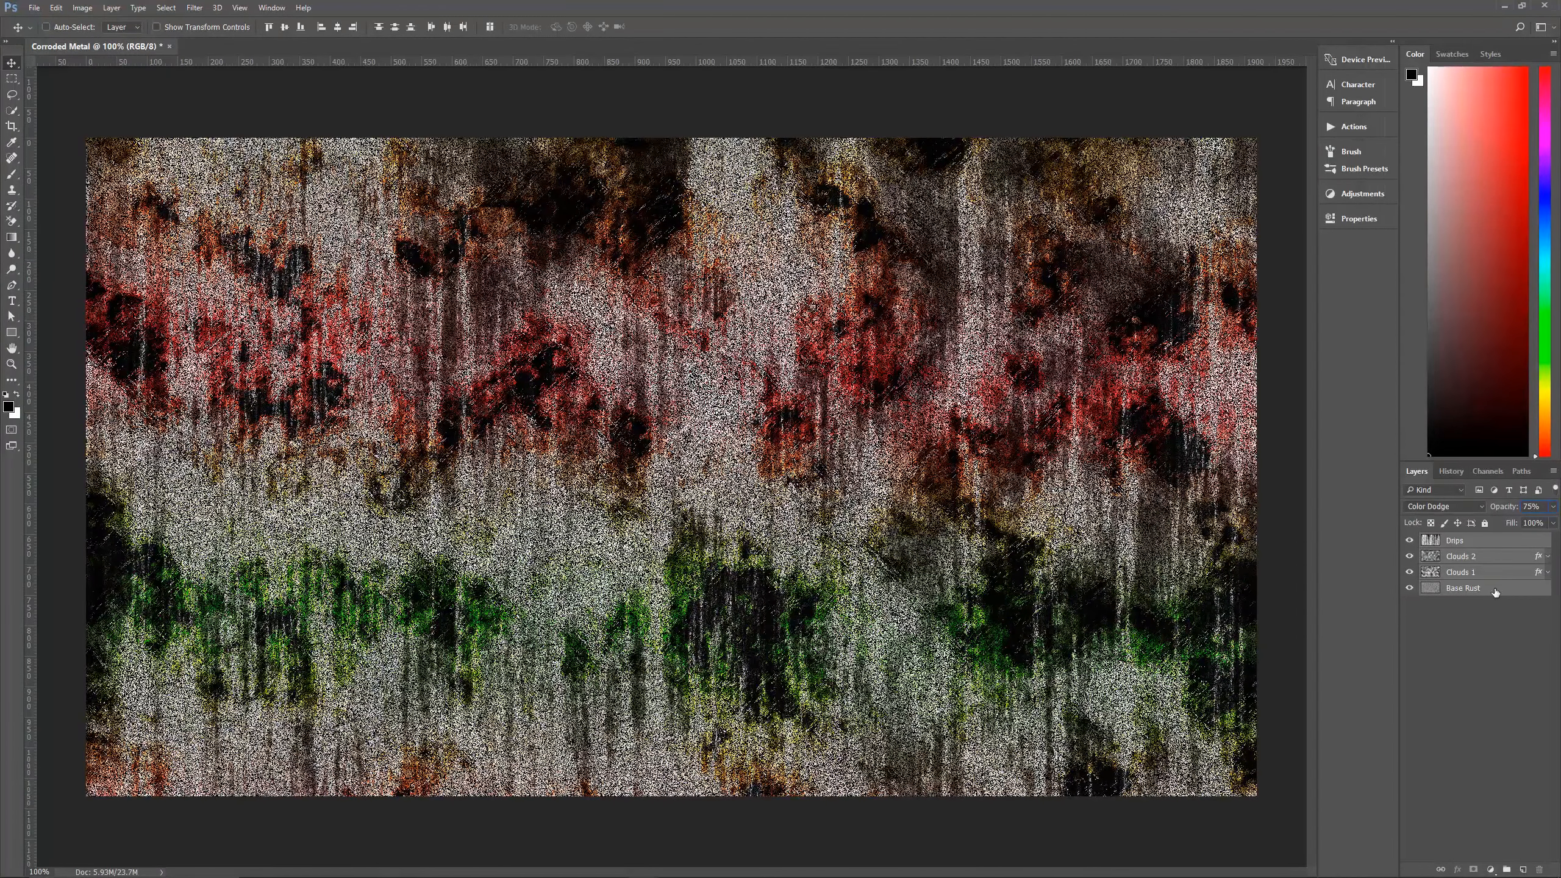
right_click(1496, 592)
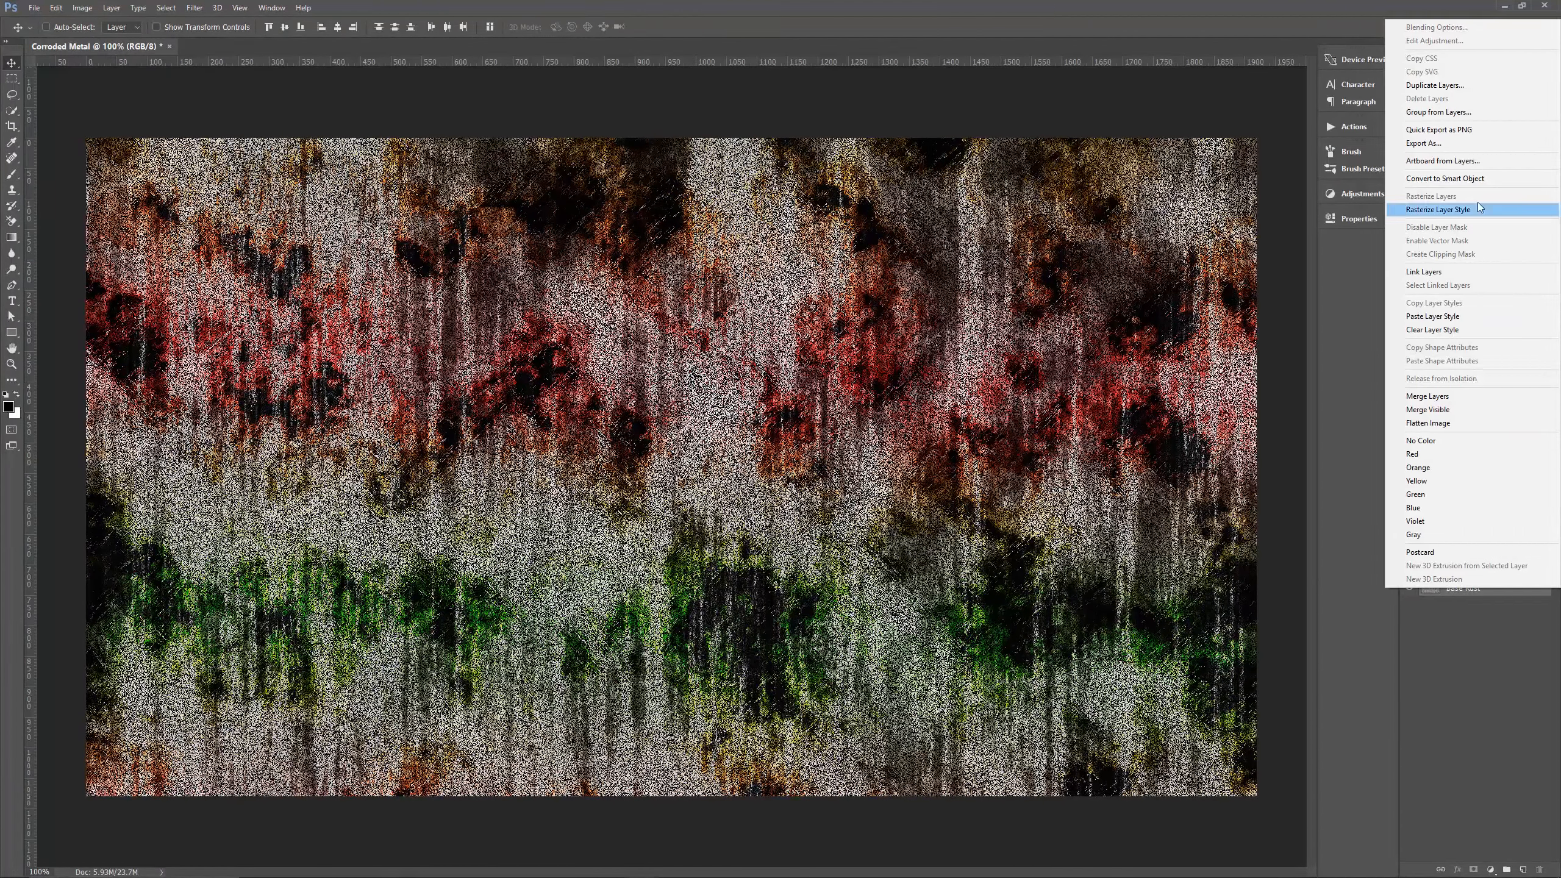
left_click(1476, 178)
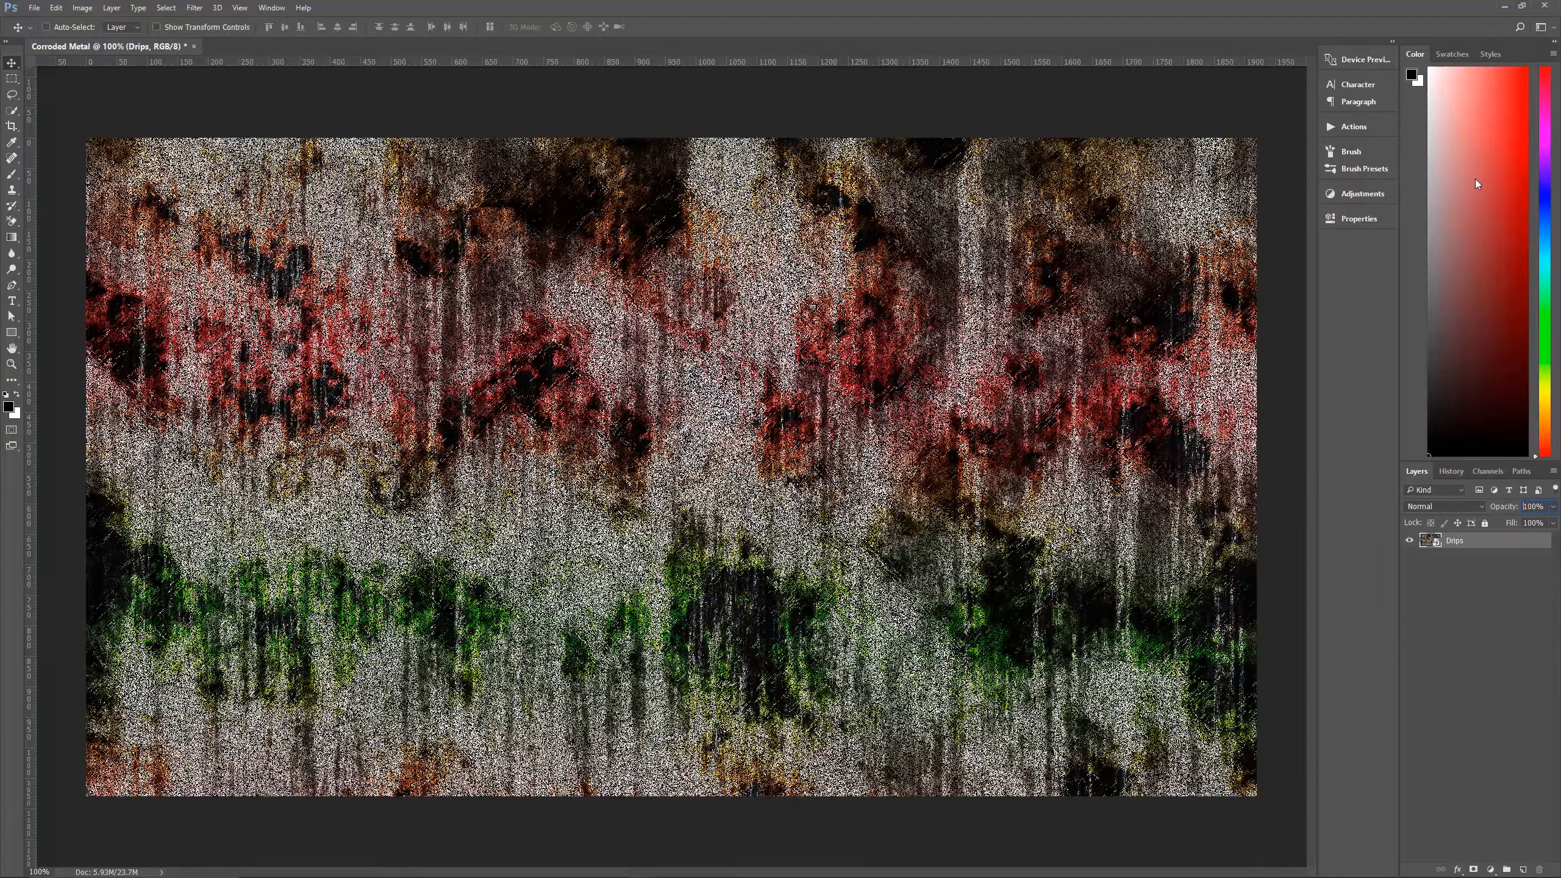
double_click(1456, 541)
type("Corroded Metal")
left_click(1506, 606)
left_click(1509, 546)
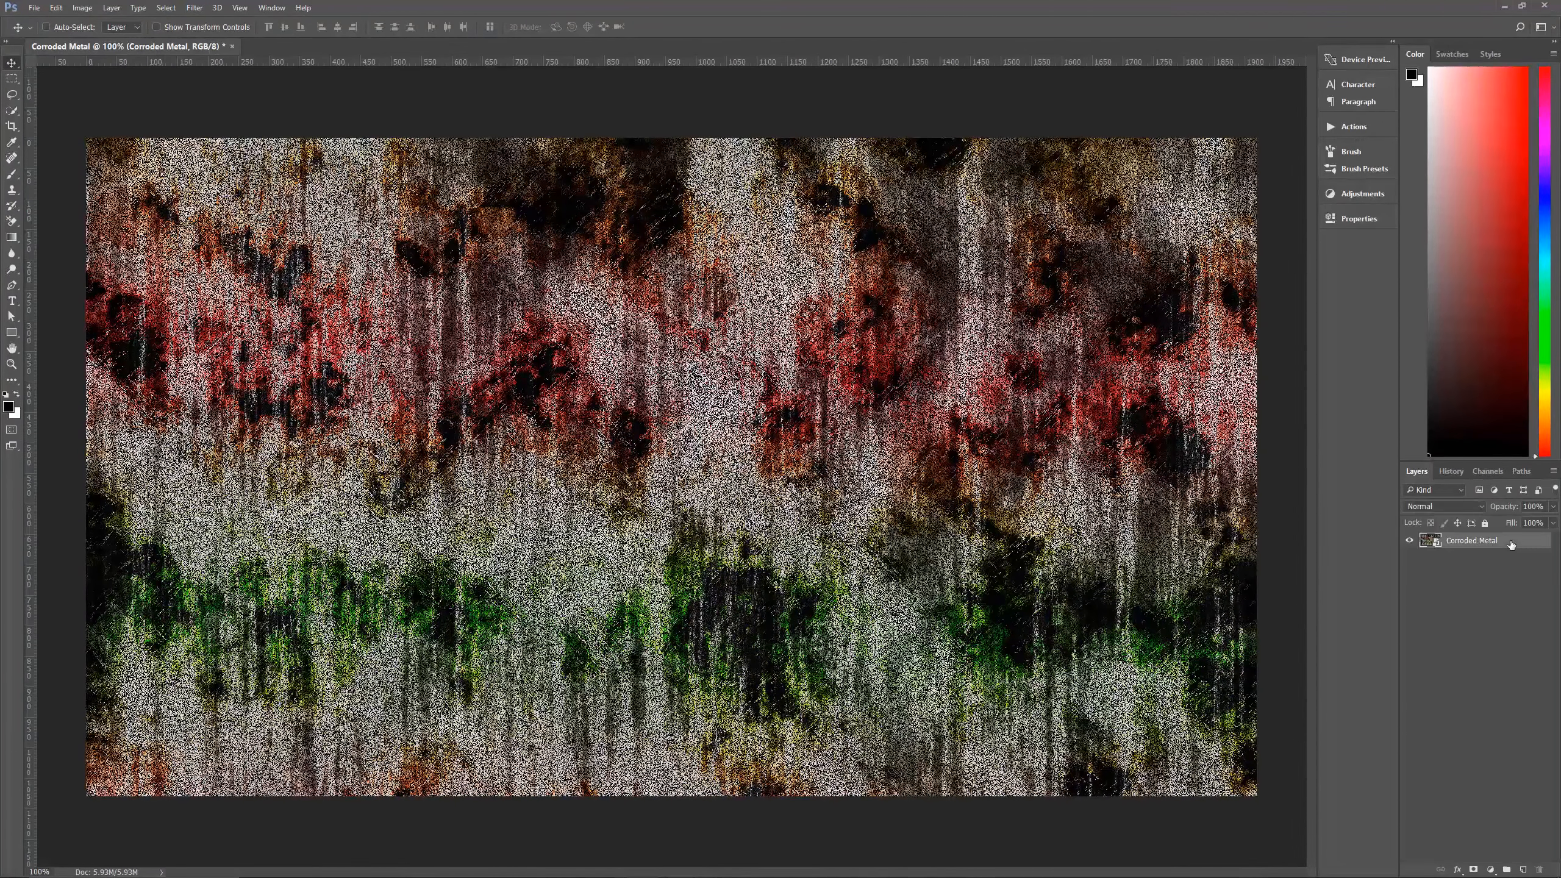
Add a Color Overlay to the Corroded Metal layer using Vivid Light, colour 551c08 and 70% opacity.
left_click(1459, 871)
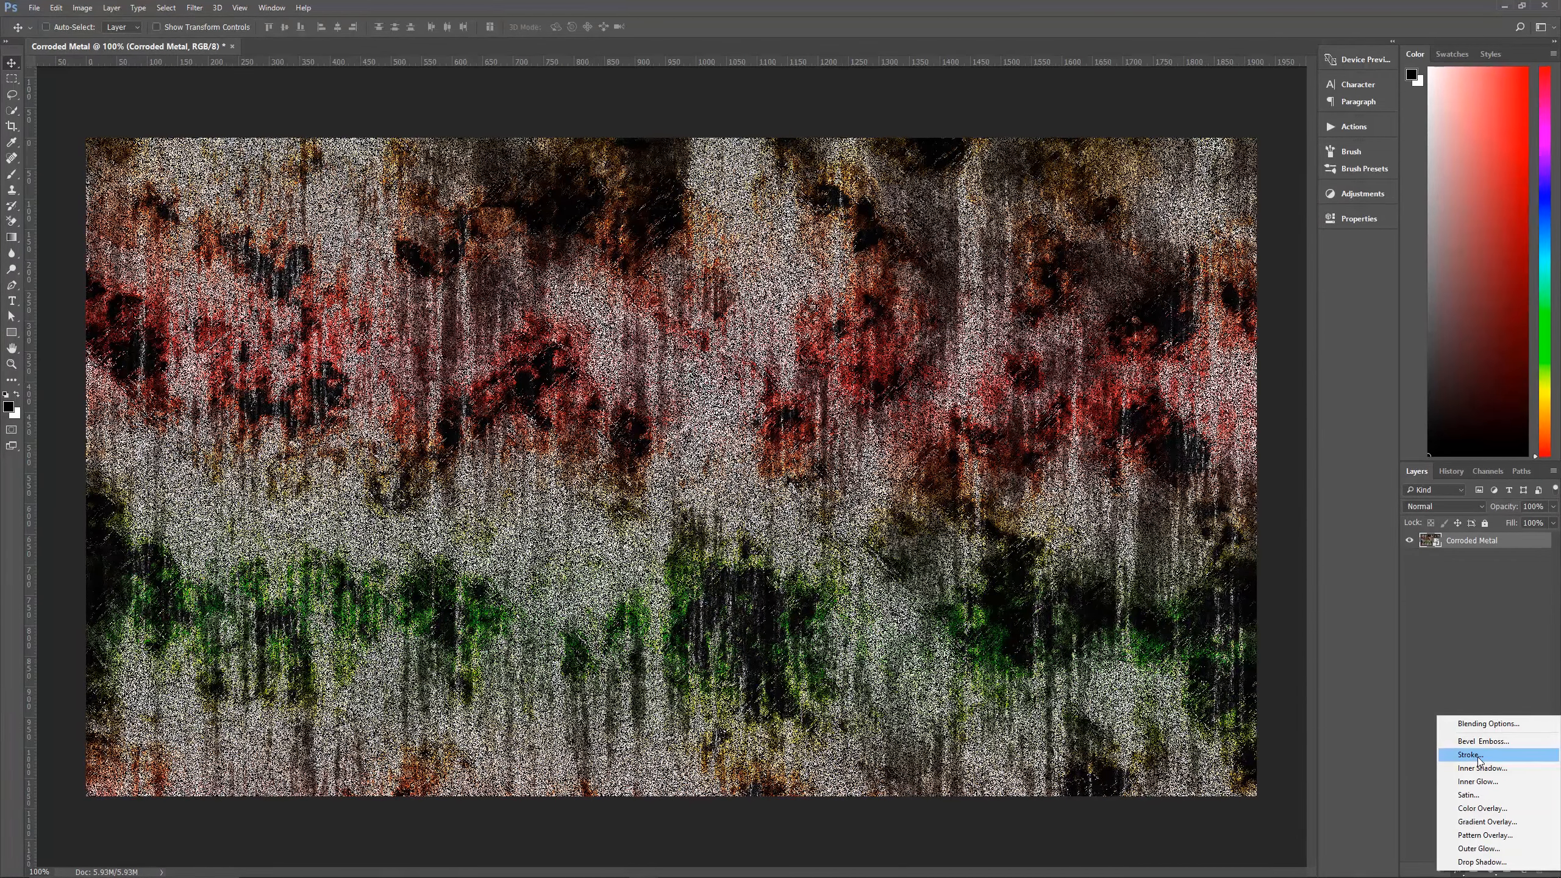
left_click(1481, 809)
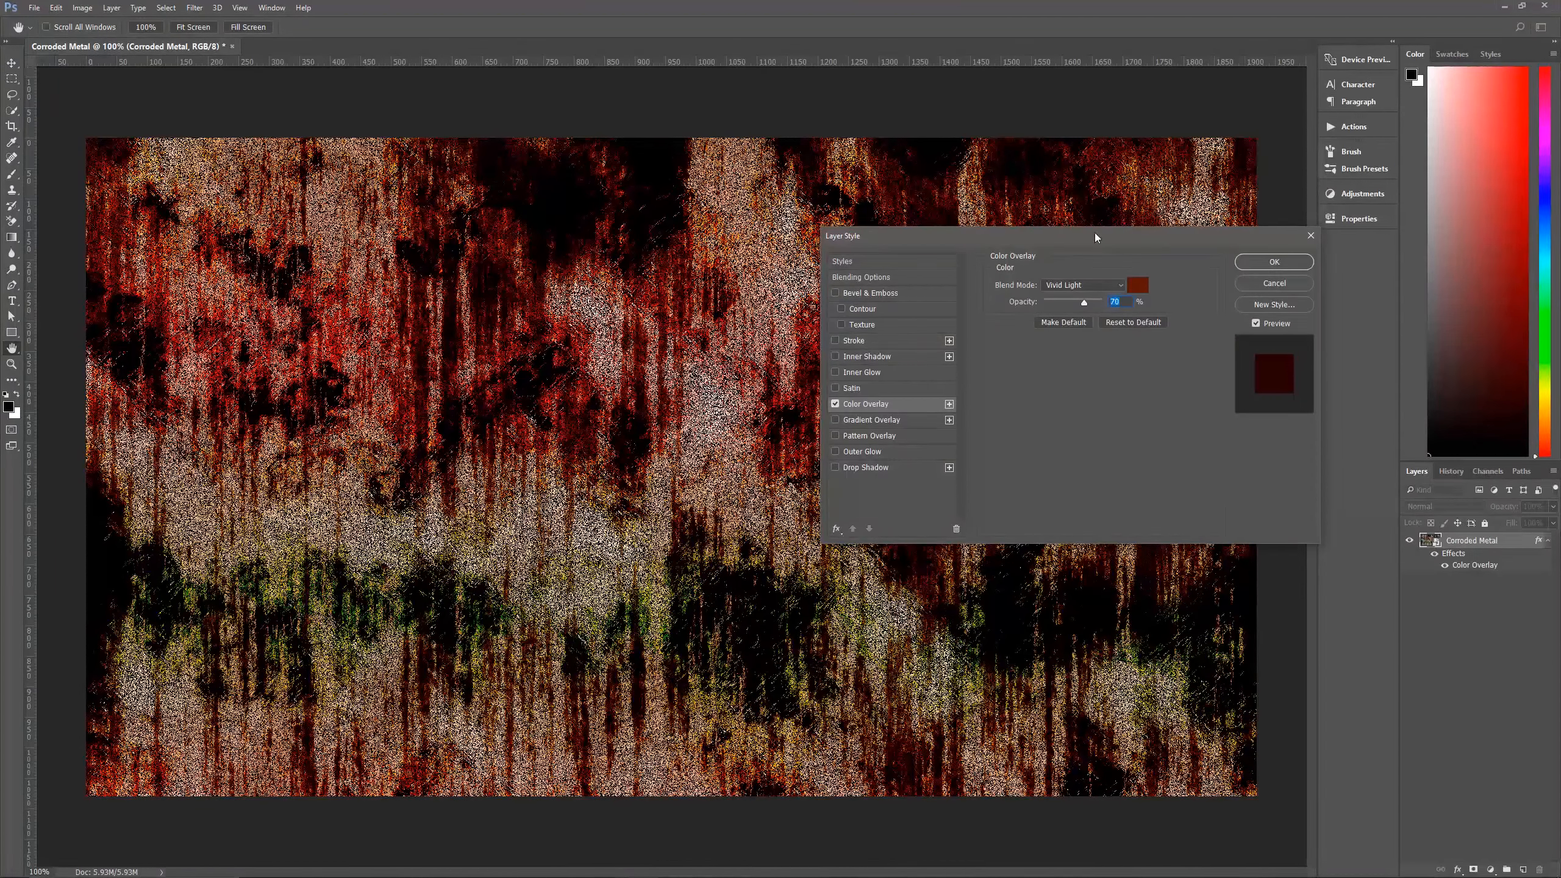
left_click_drag(1108, 238, 1095, 205)
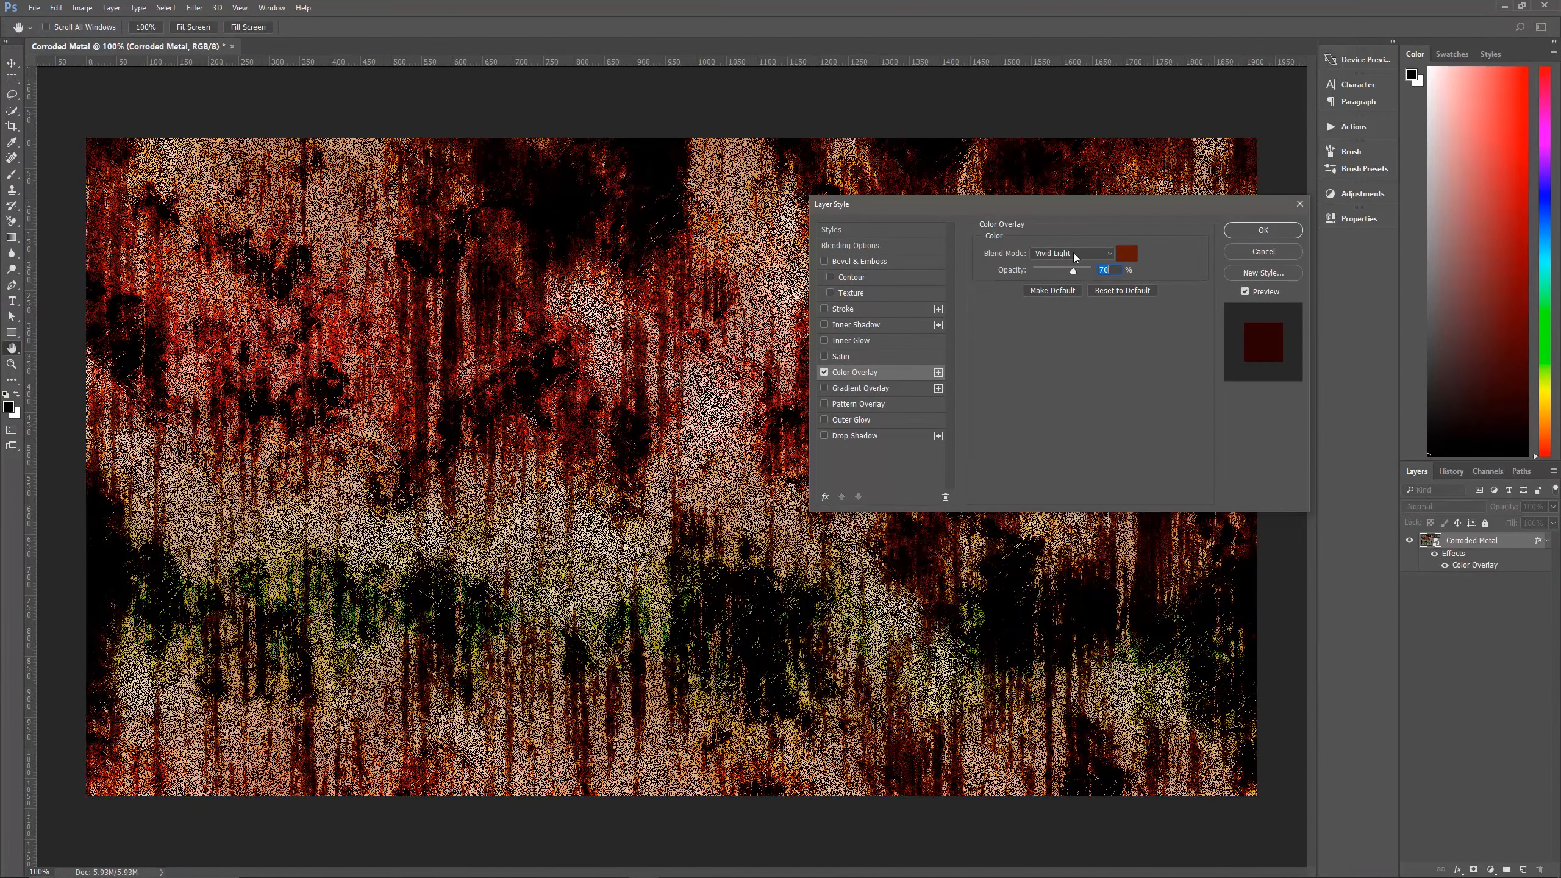
left_click(1127, 254)
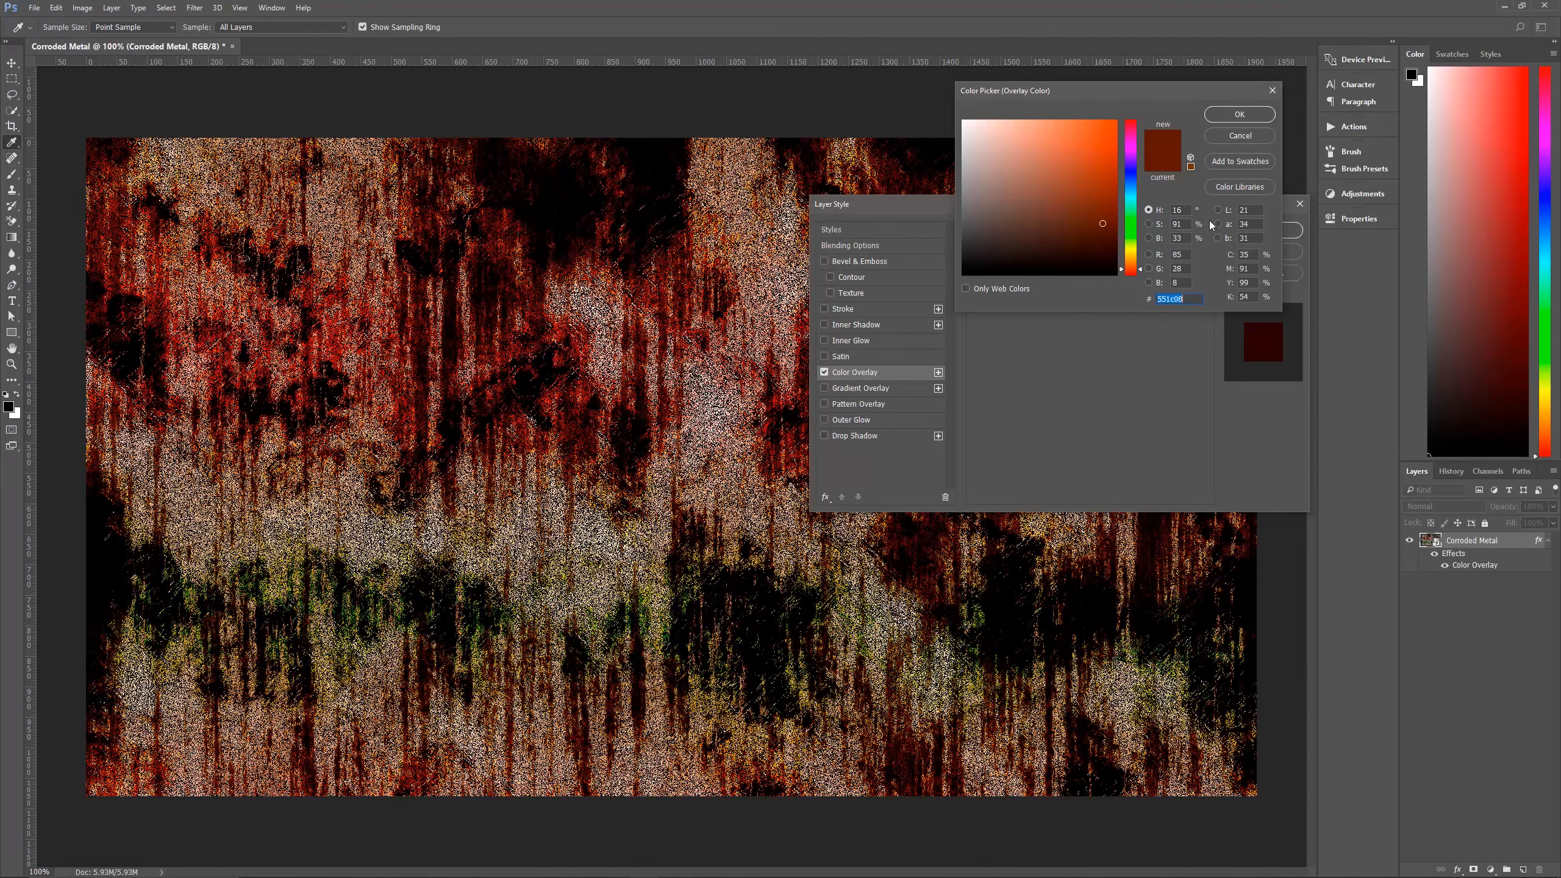
left_click(1240, 114)
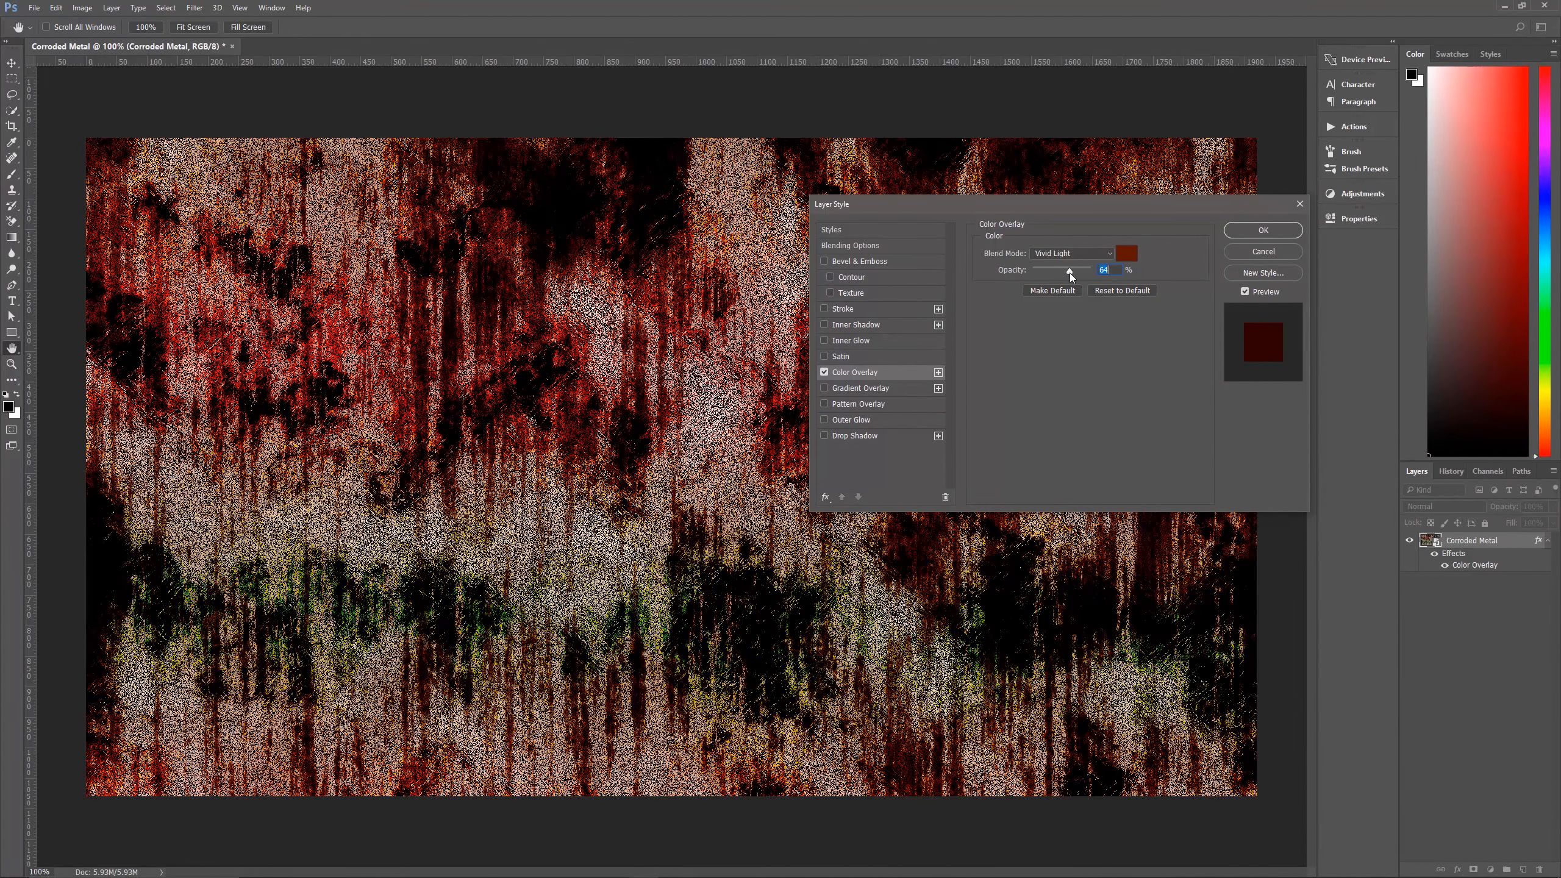
left_click_drag(1075, 273, 1074, 273)
Add a Gradient Overlay to the Corroded Metal layer with Luminosity blending at 15% opacity.
left_click(823, 389)
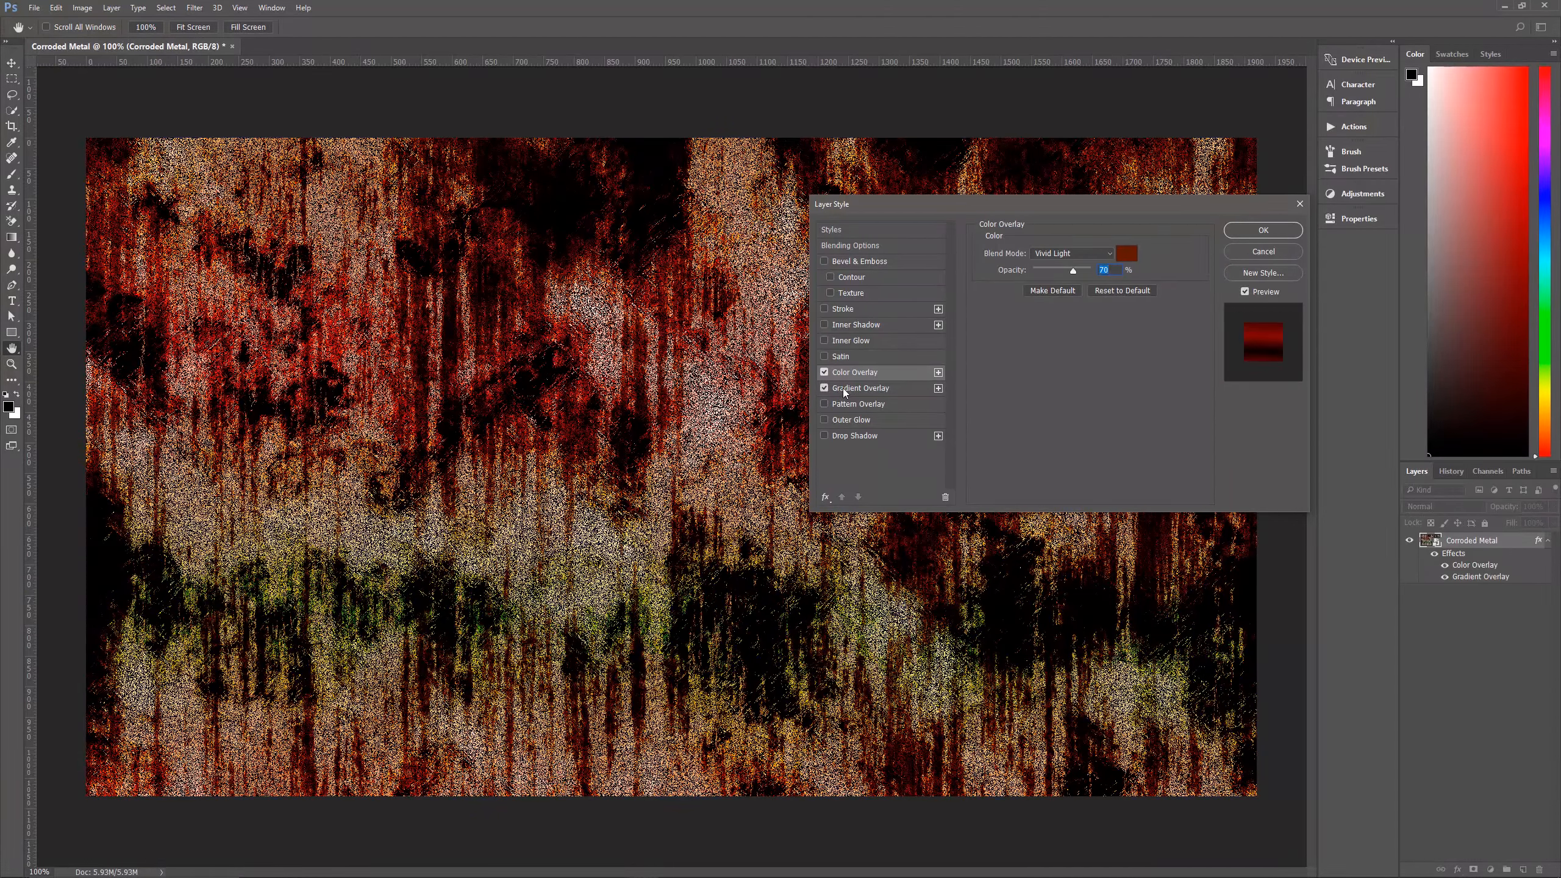
left_click(856, 388)
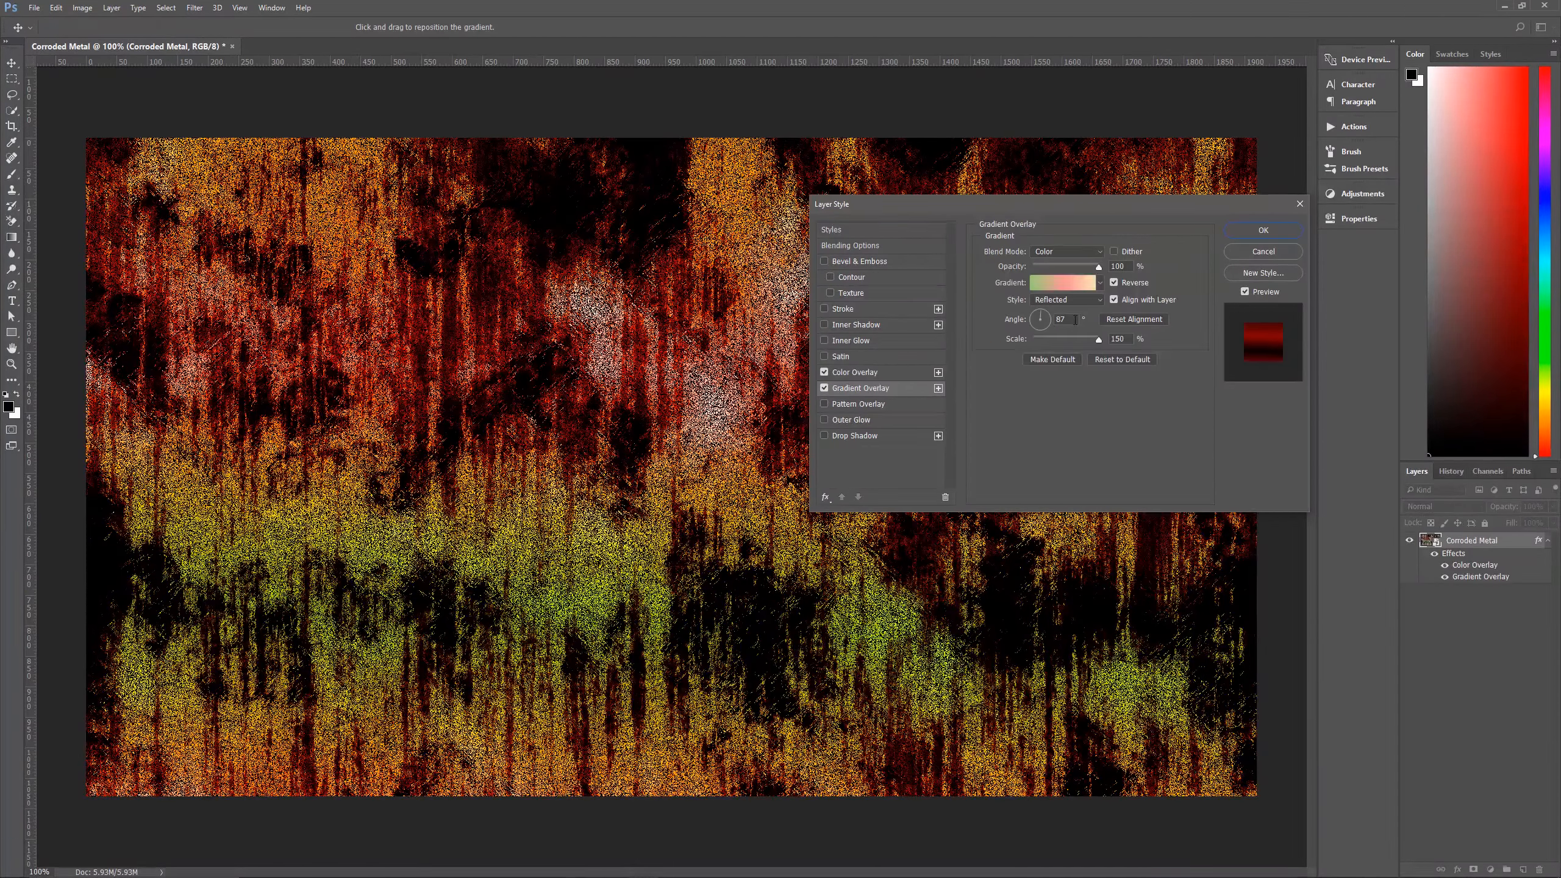
left_click(1071, 257)
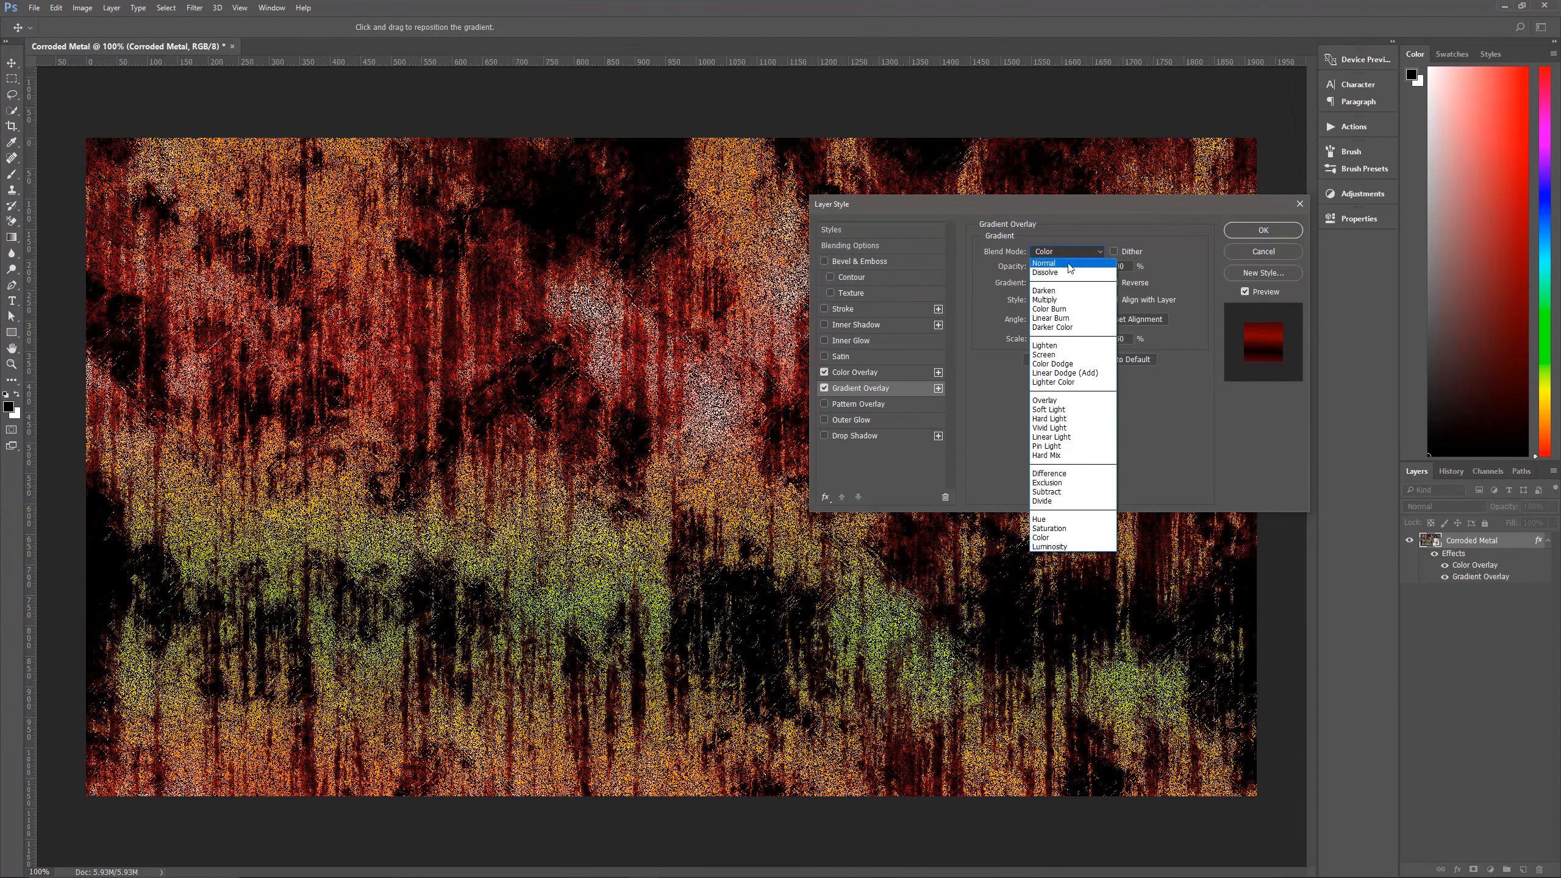
left_click(1056, 547)
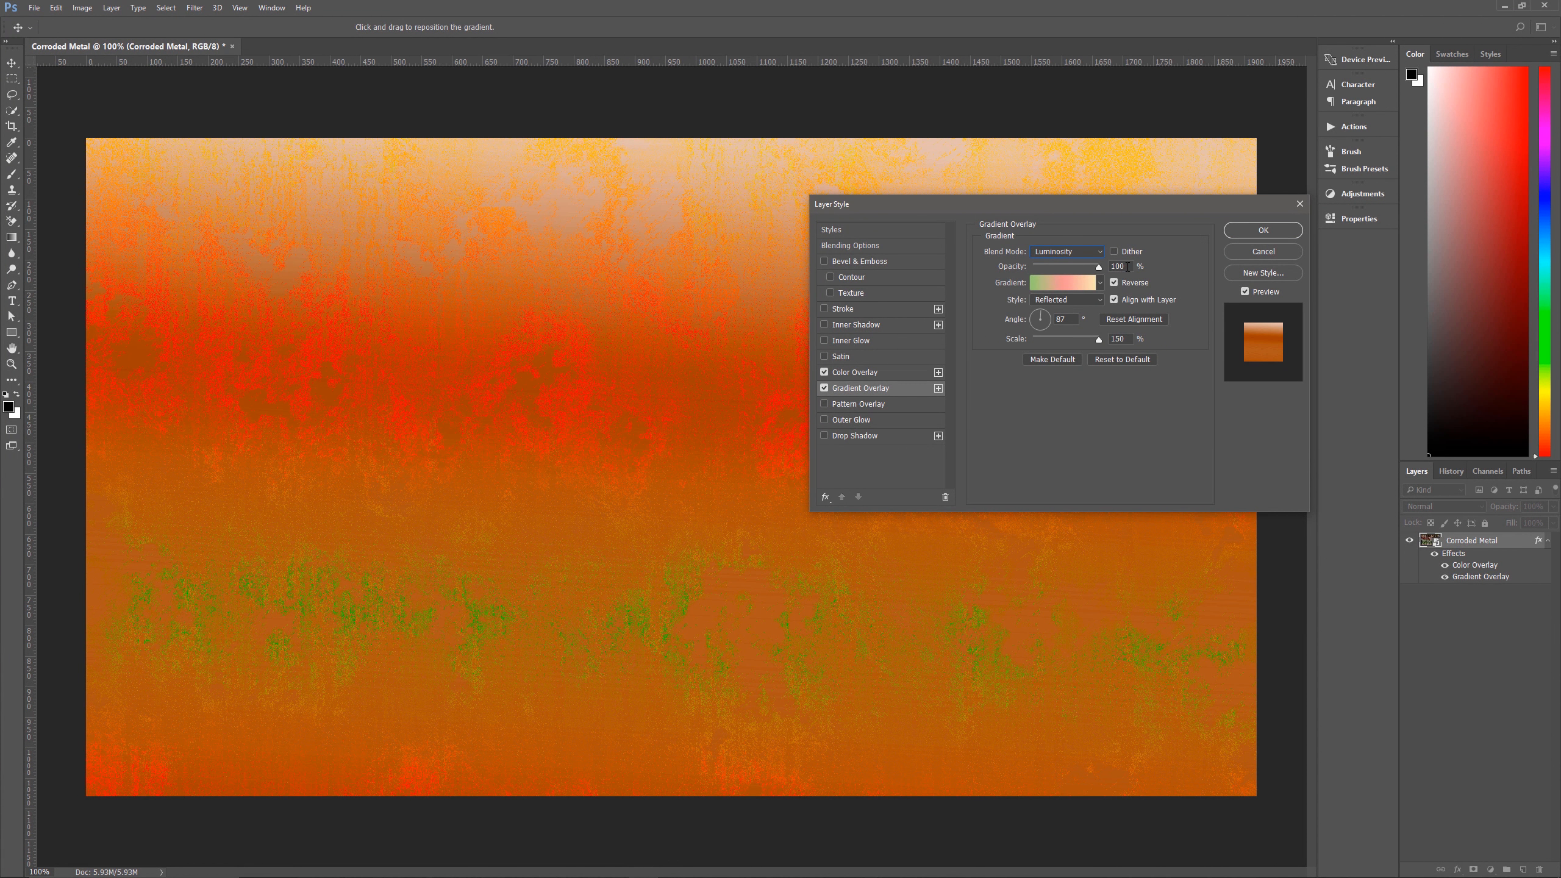
type("15")
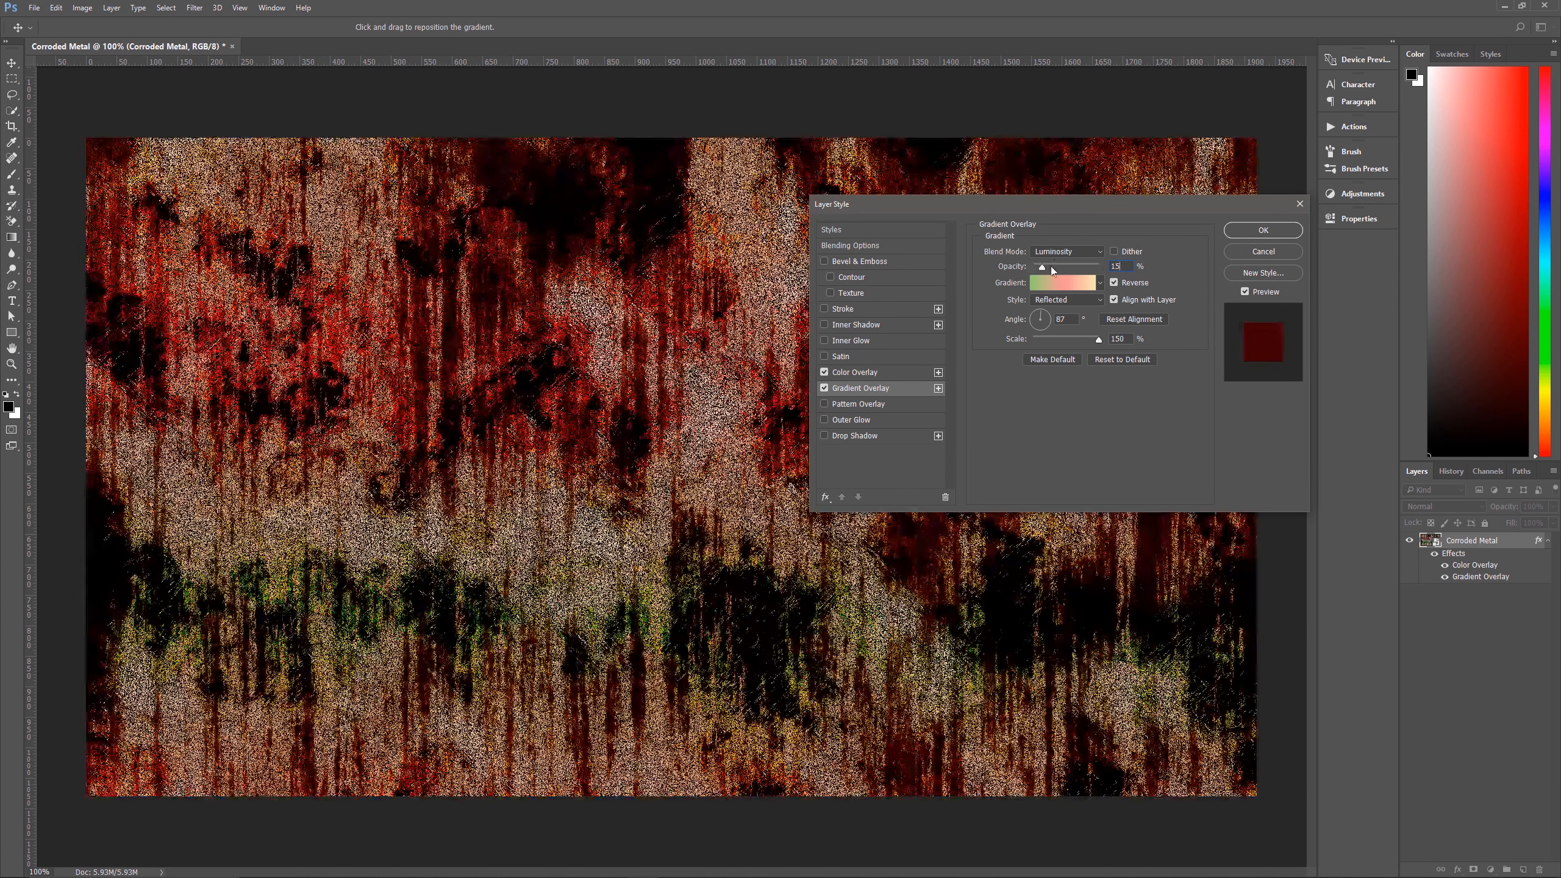
Replace the gradient presets with the Metals set and choose its black-and-white gradient for the overlay.
left_click(1101, 284)
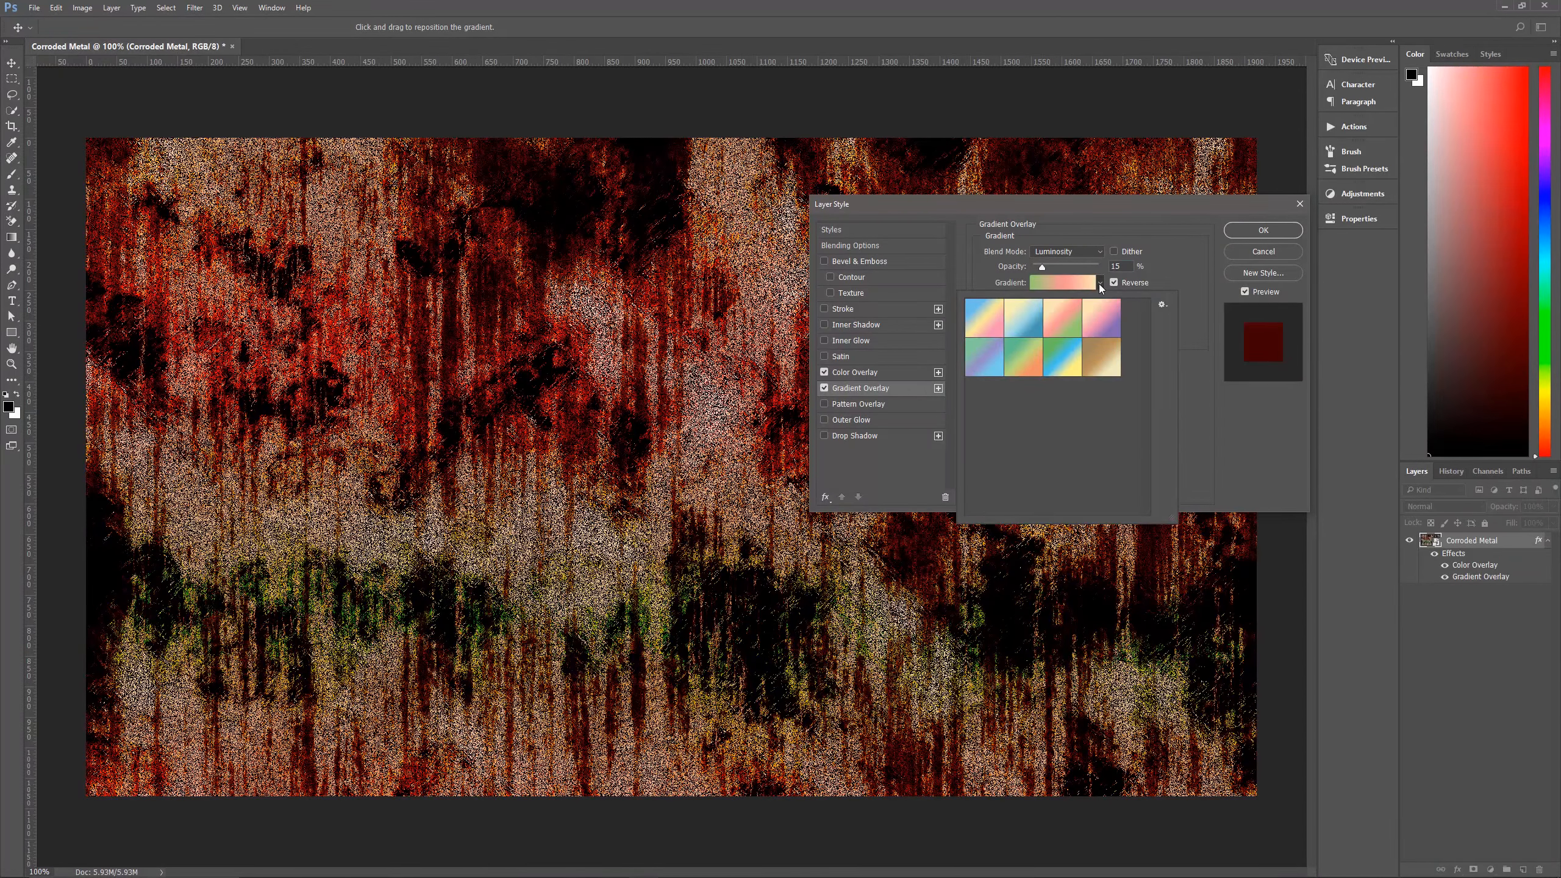
left_click(1101, 284)
left_click(1101, 284)
left_click(1166, 307)
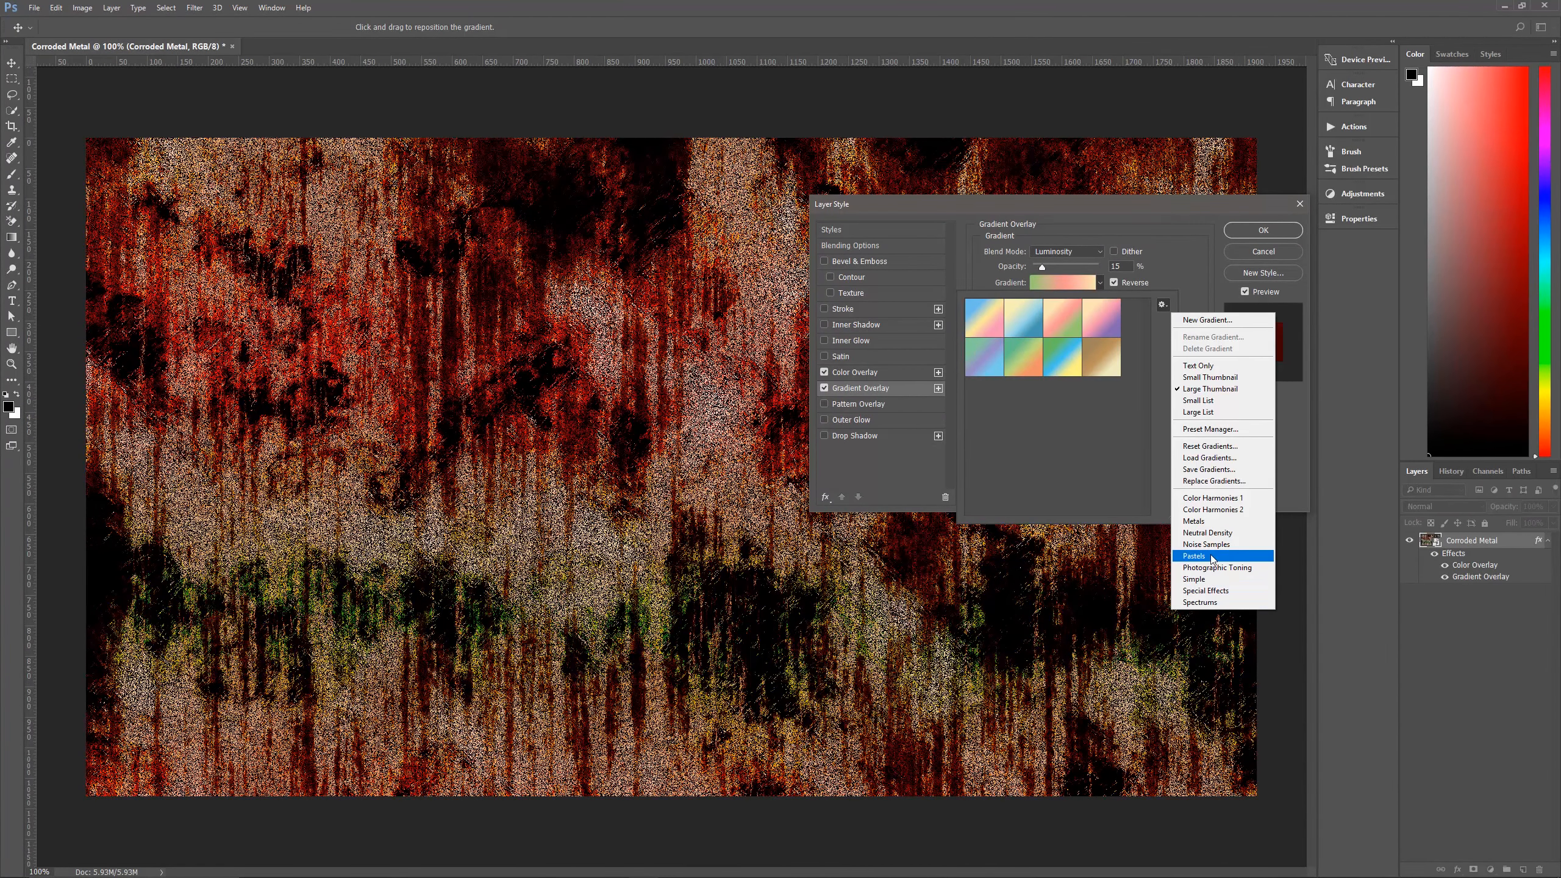
left_click(1205, 527)
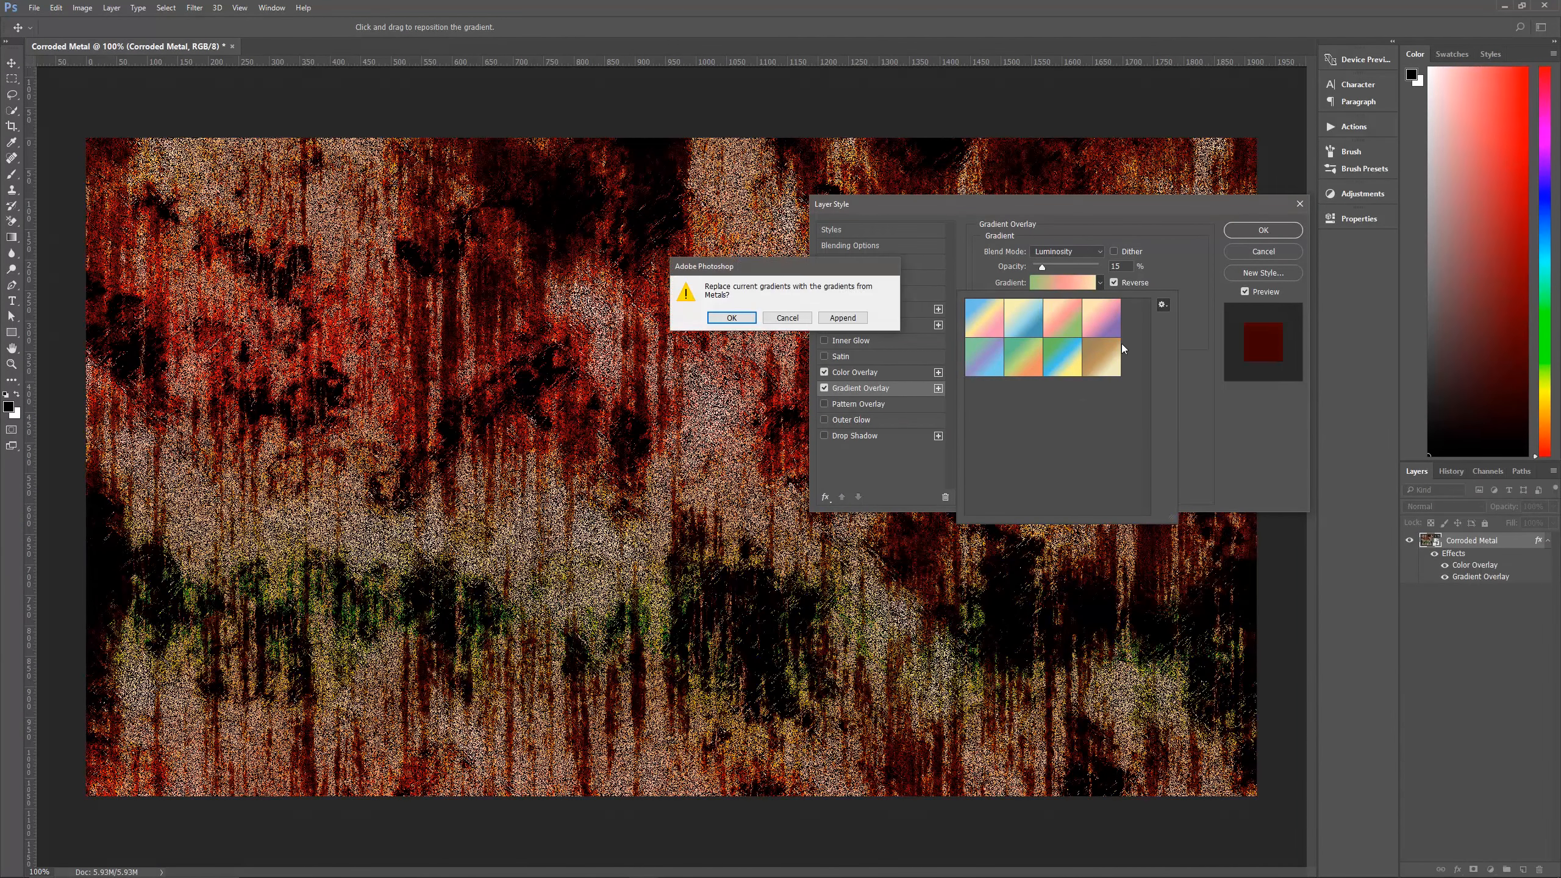
left_click(732, 318)
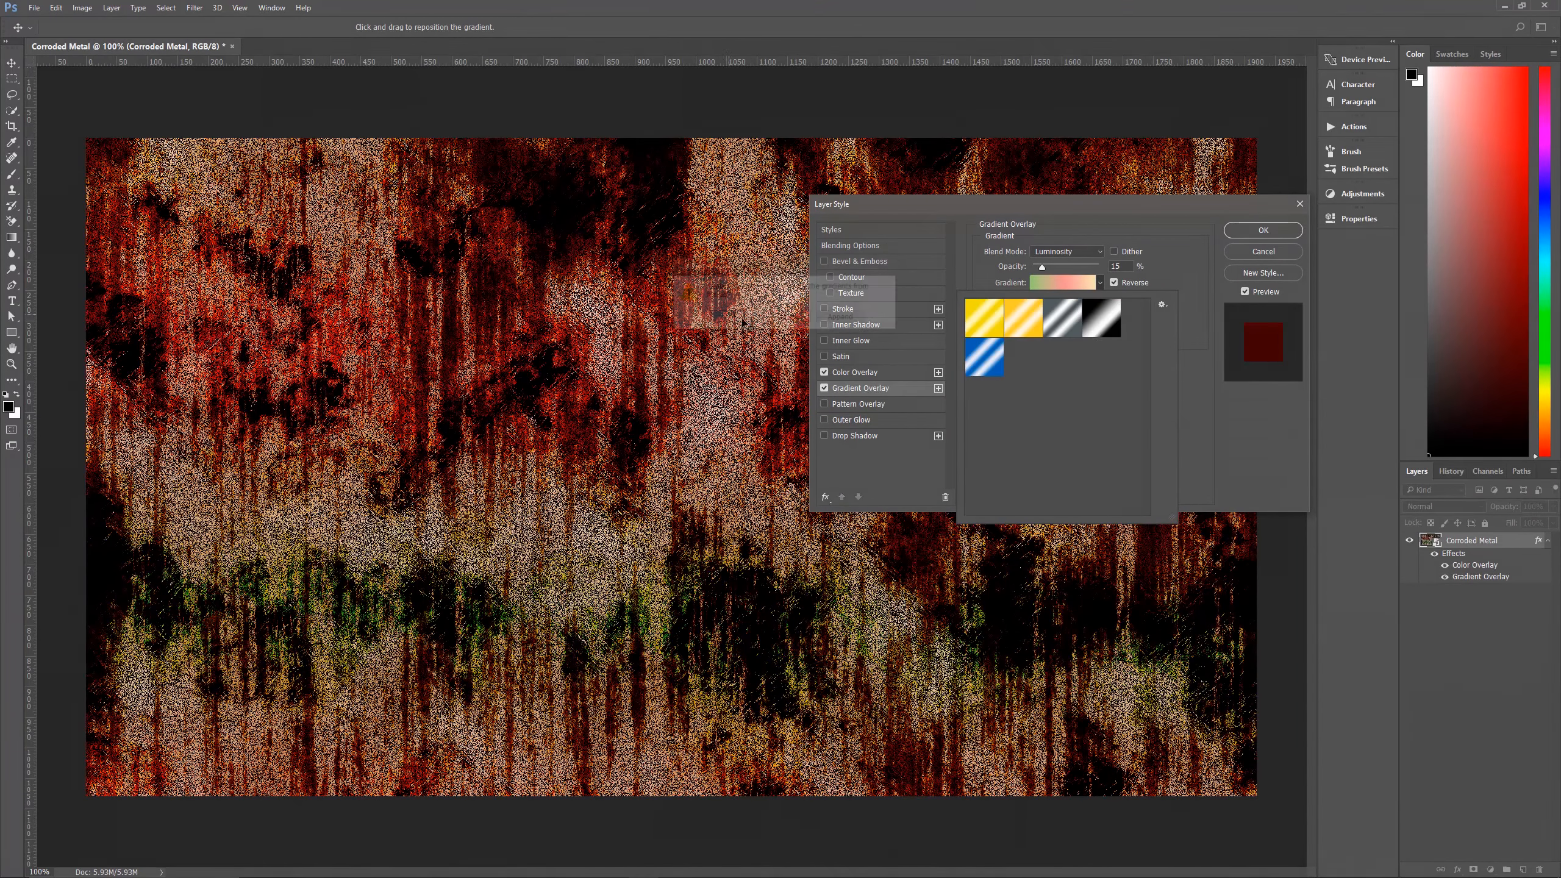
double_click(1099, 317)
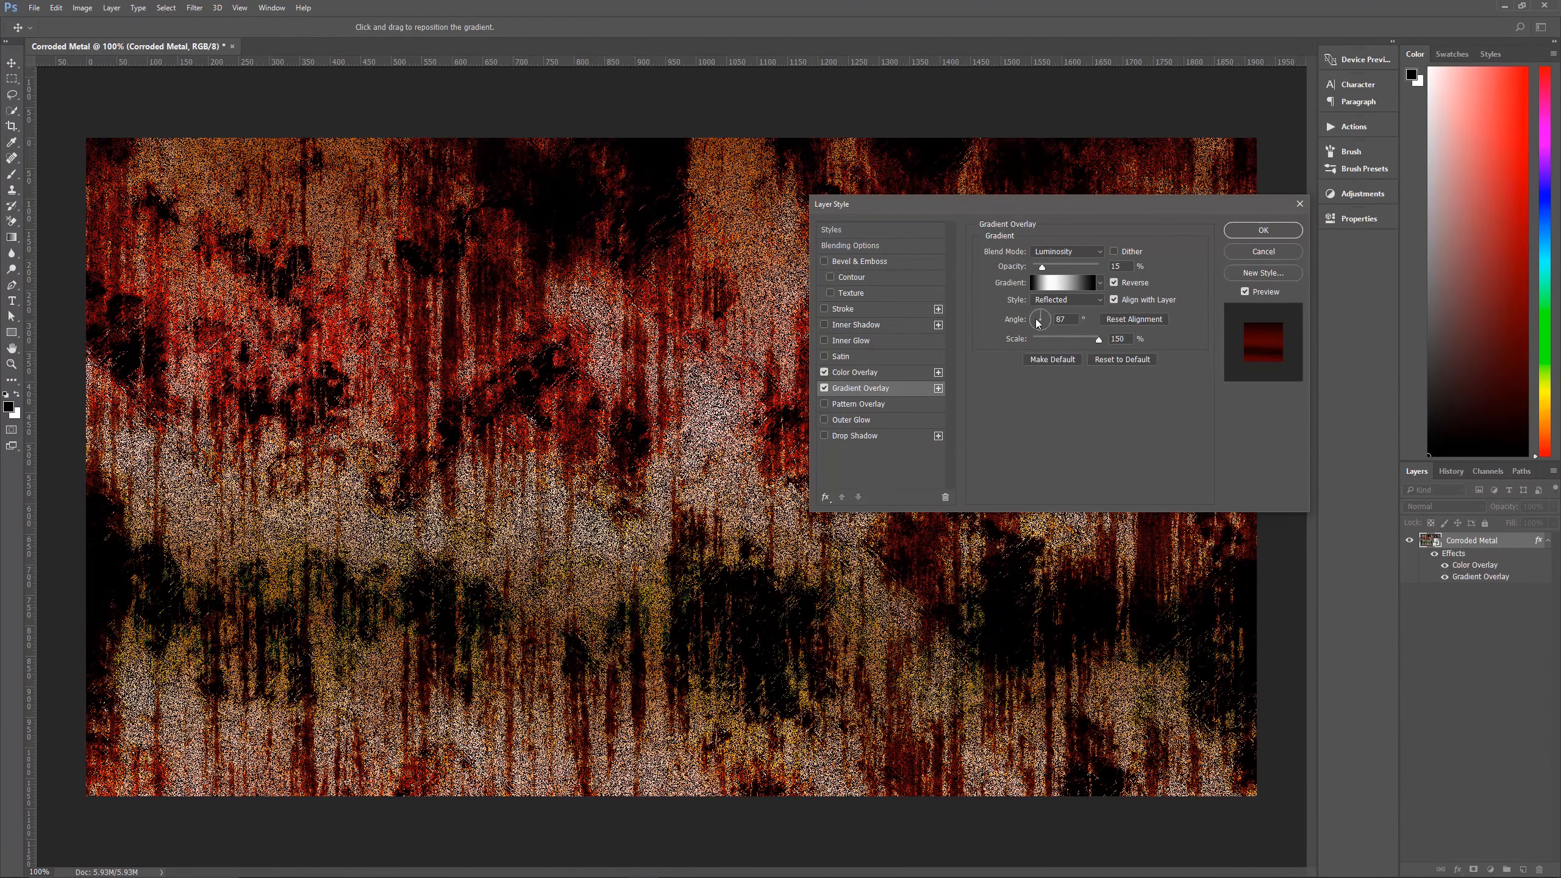
Set the gradient overlay's angle to 12° and scale to 100%, and apply the layer effects to Corroded Metal.
left_click(1075, 319)
type("12")
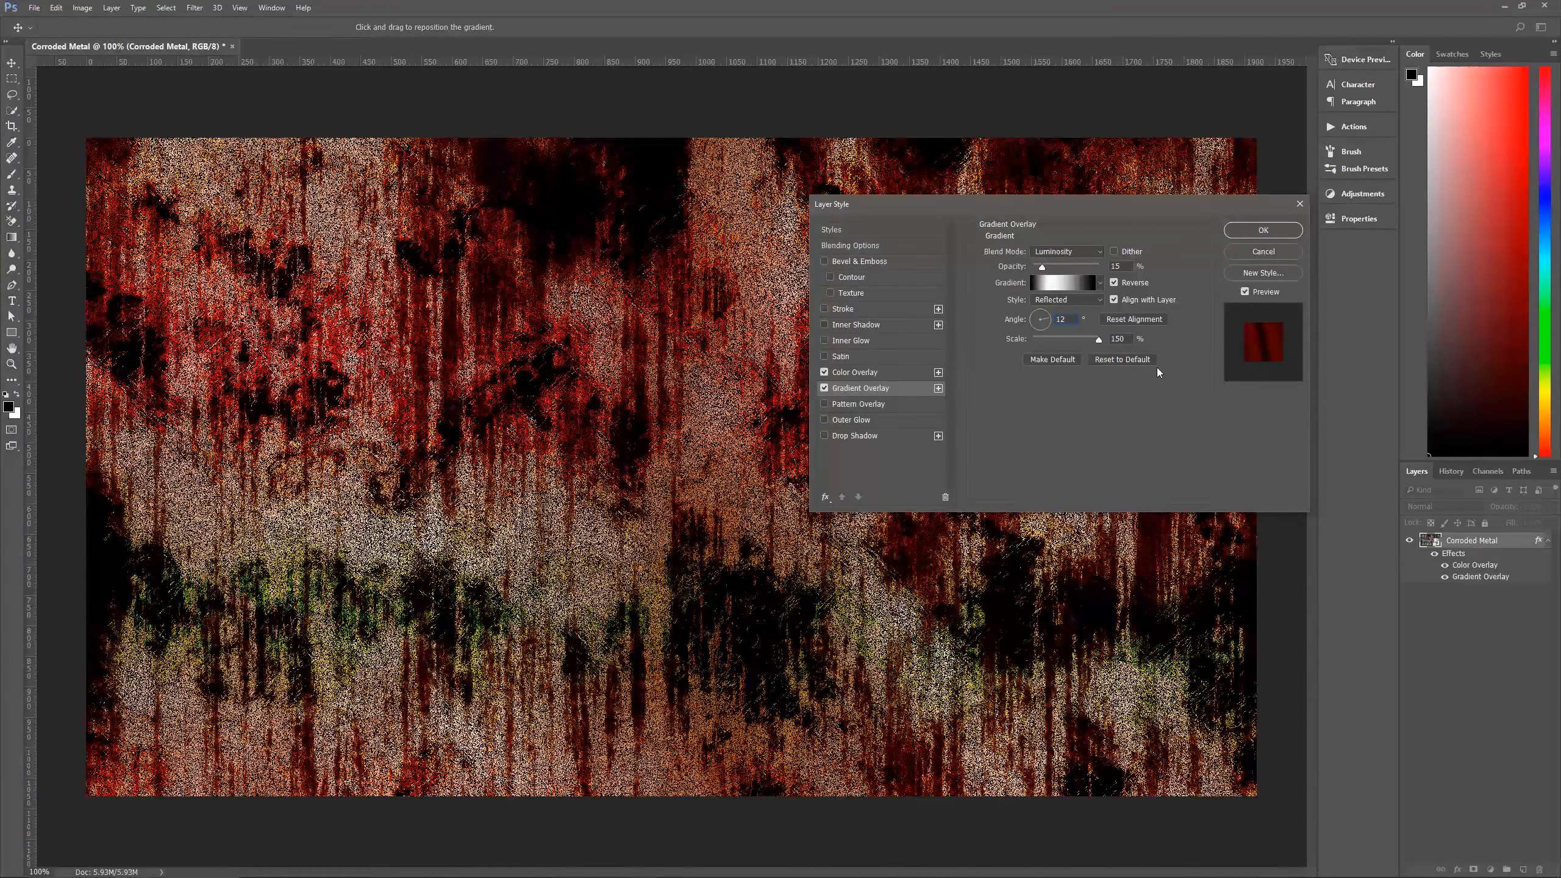
left_click(1127, 340)
type("100")
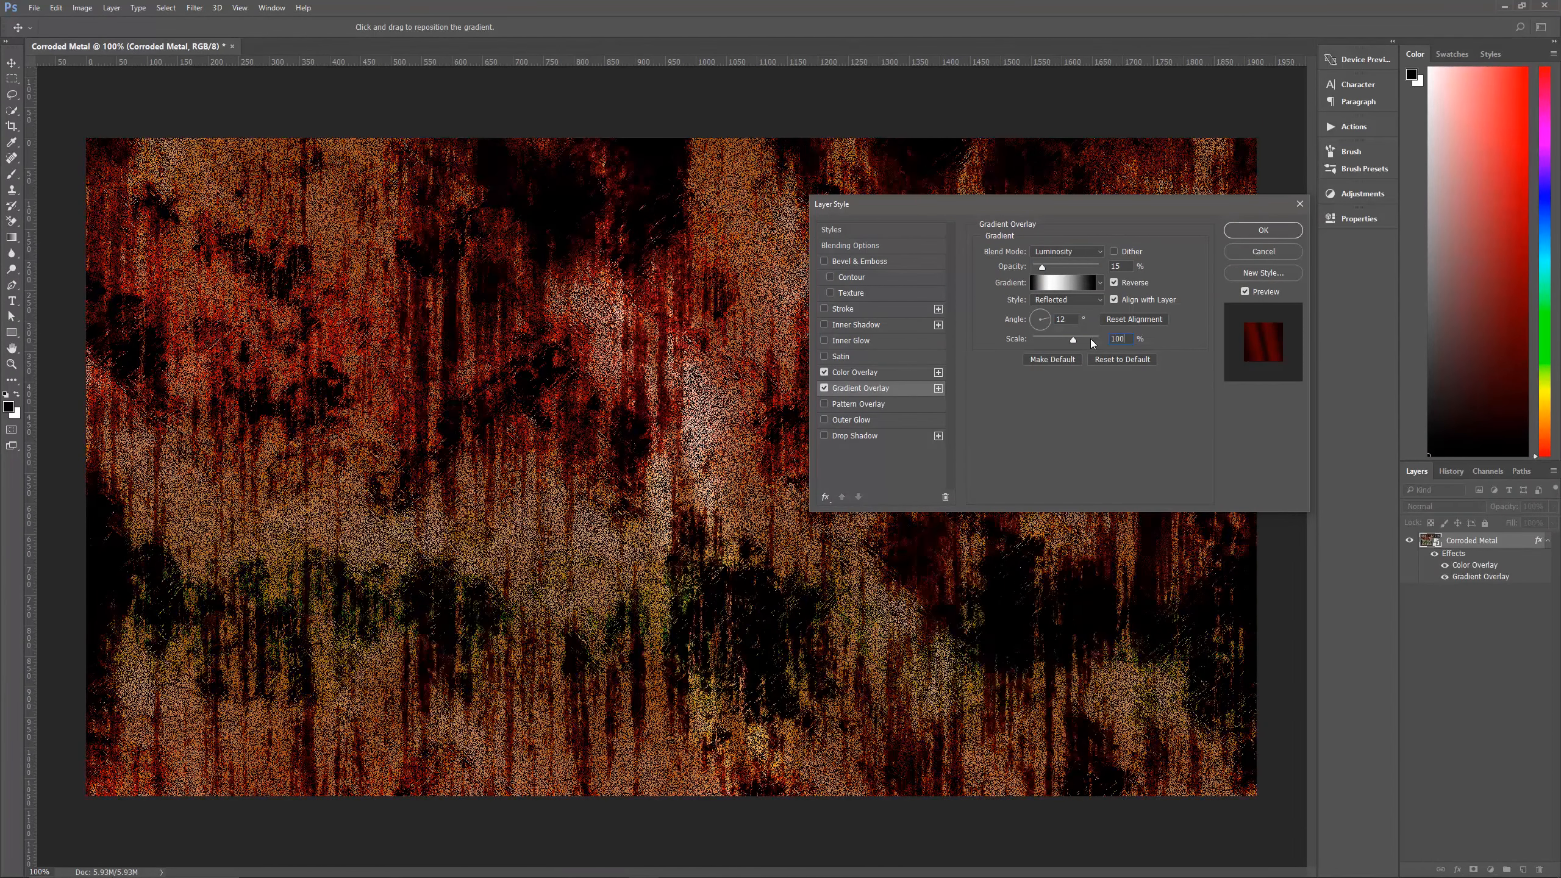
left_click(1263, 230)
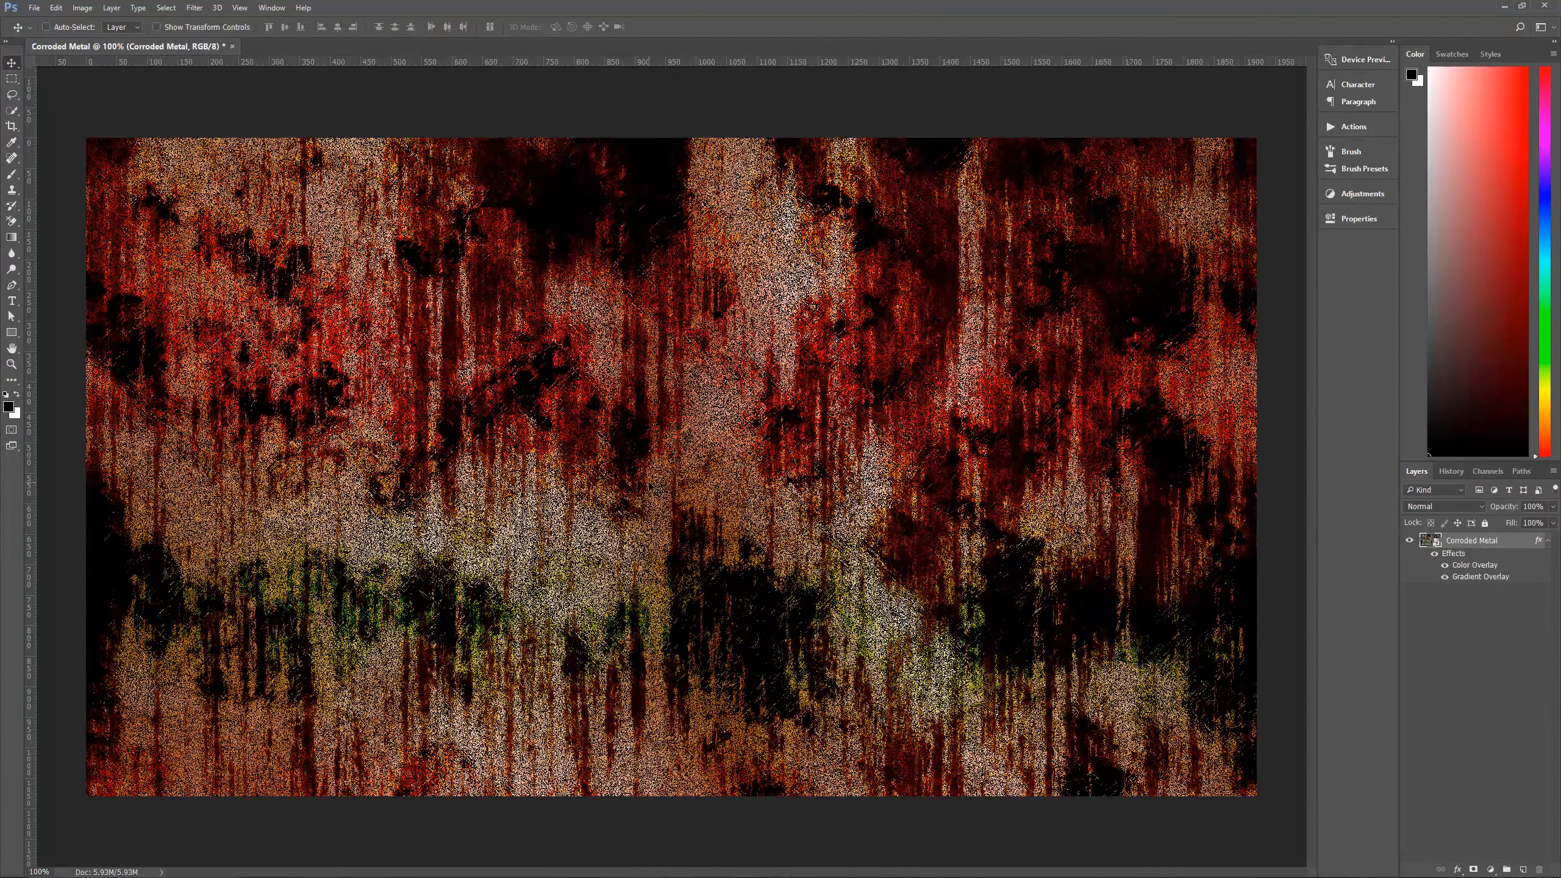
left_click(1550, 541)
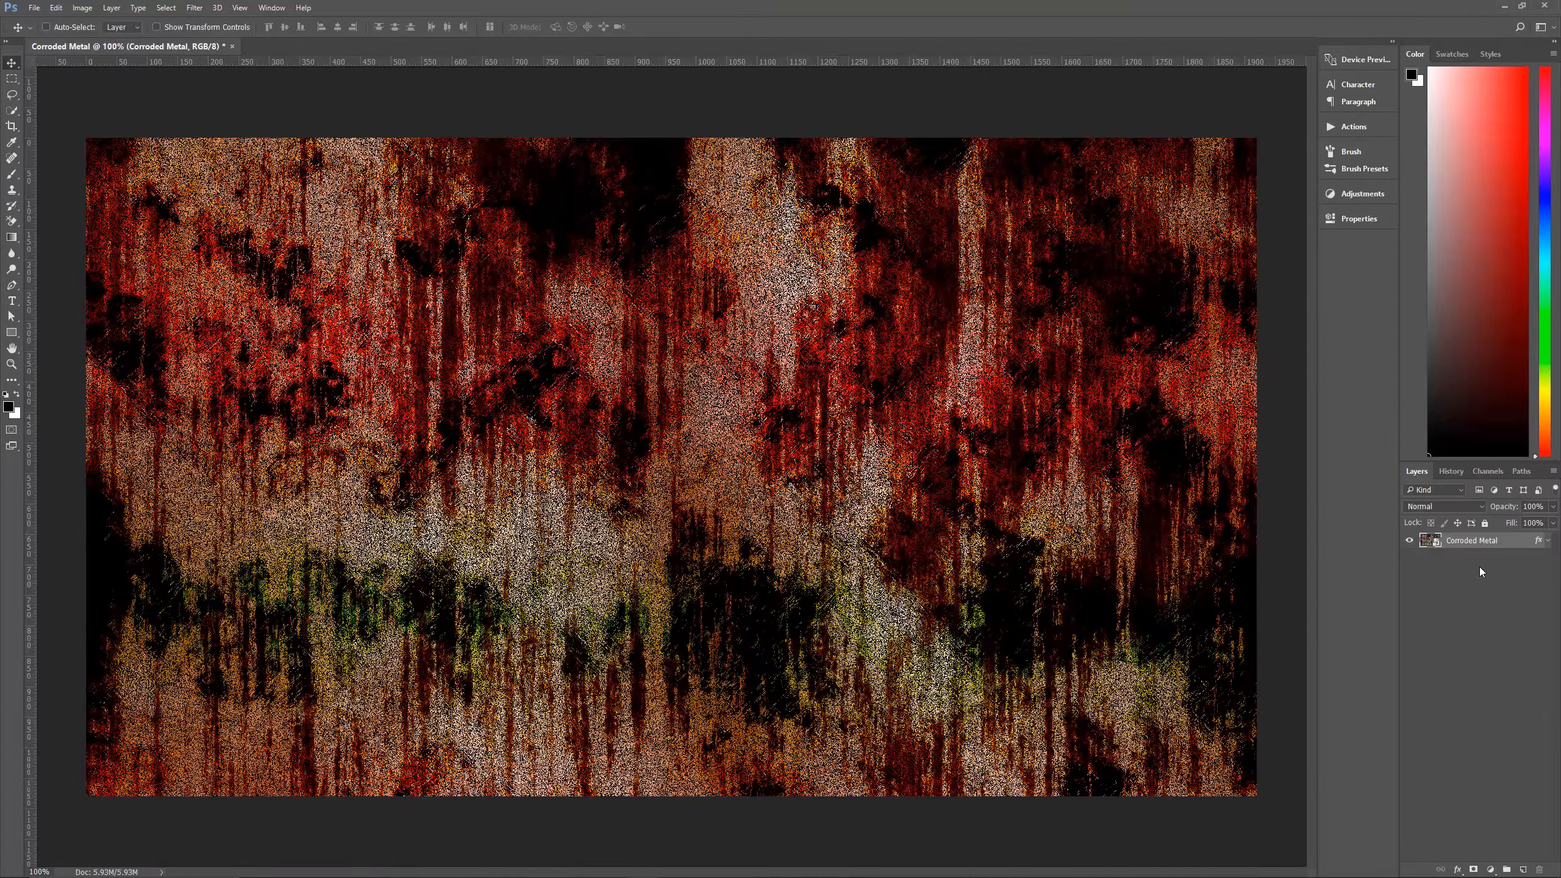